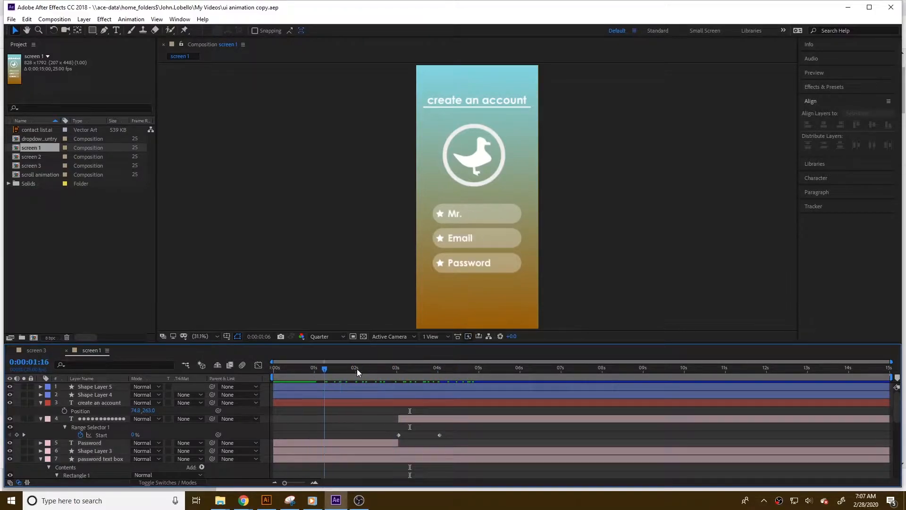
Review the screen 1, screen 2 and screen 3 compositions by scrubbing through their timelines.
double_click(27, 157)
left_click_drag(290, 371, 421, 367)
left_click(21, 165)
double_click(22, 165)
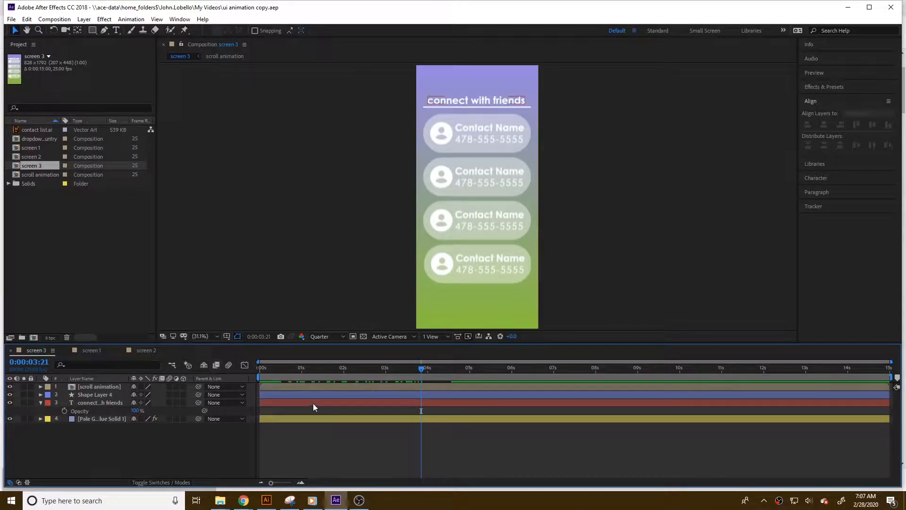
left_click(281, 368)
mouse_move(276, 367)
left_mouse_down()
mouse_move(311, 366)
mouse_move(268, 367)
left_mouse_up()
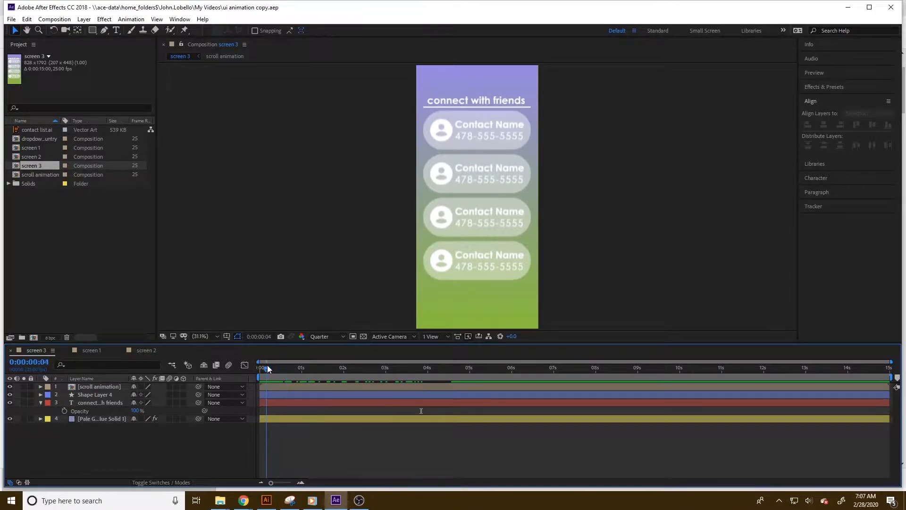
left_click(30, 148)
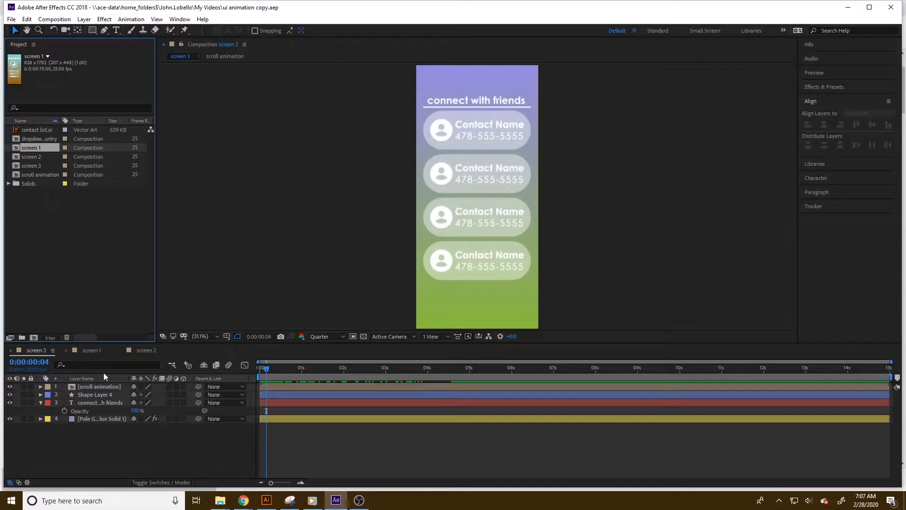
left_click(41, 228)
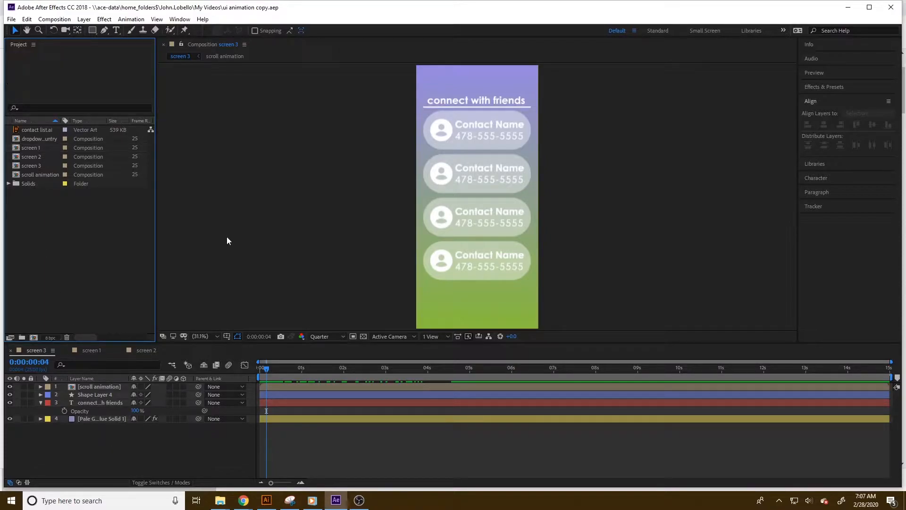
left_click_drag(323, 367, 253, 361)
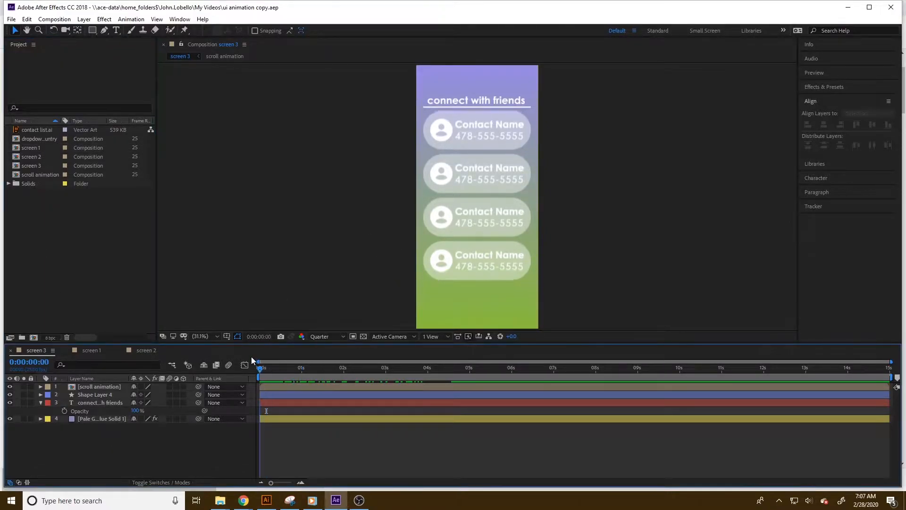
left_click(83, 350)
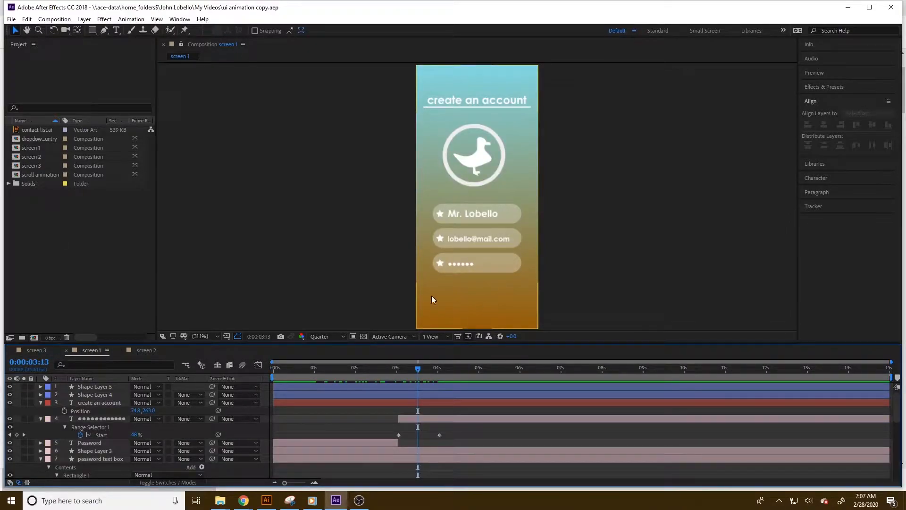
left_click(147, 350)
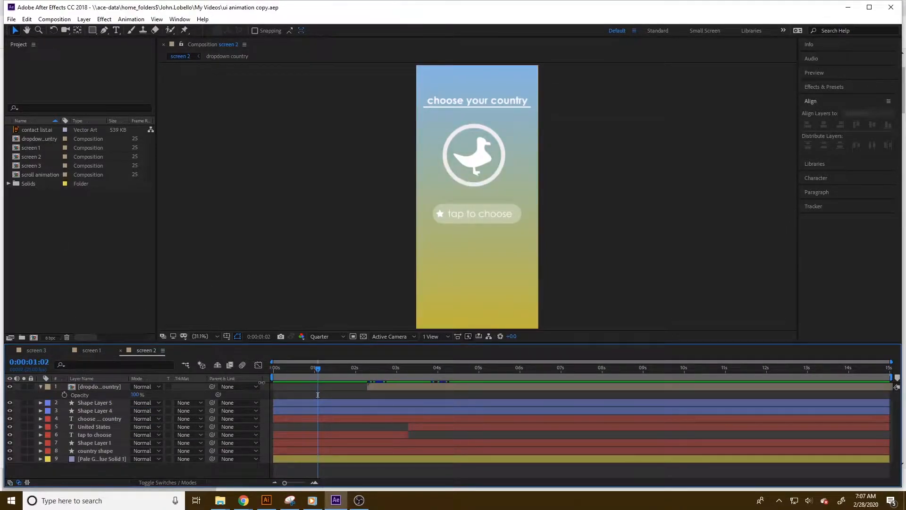
left_click(400, 368)
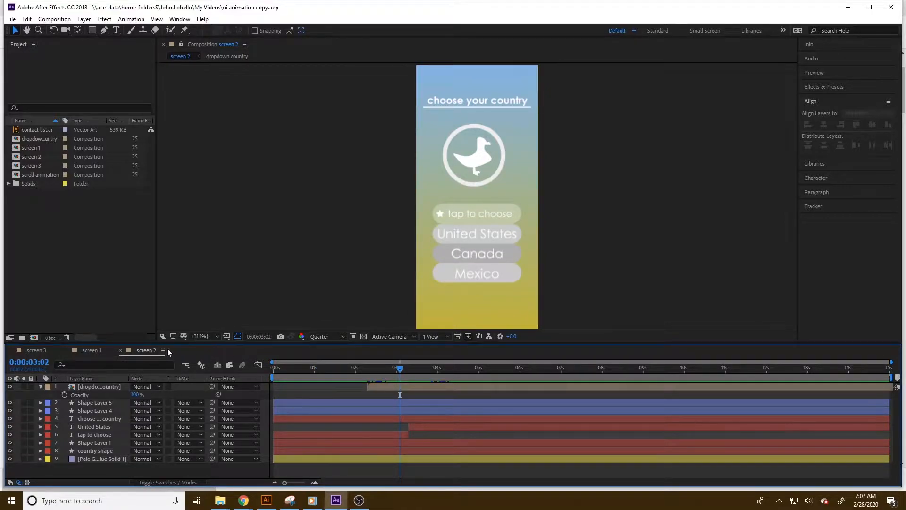
left_click(38, 350)
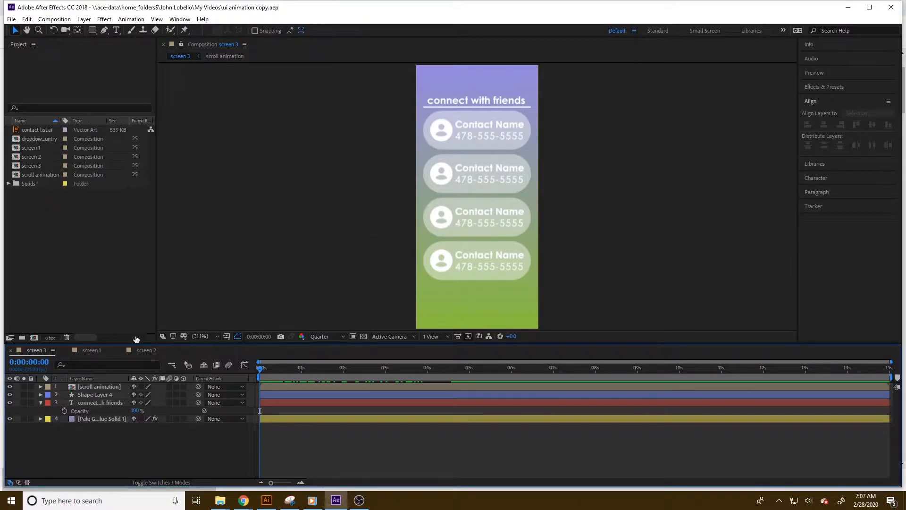
Draw a rectangle shape near the bottom of the screen 3 composition.
left_click(93, 30)
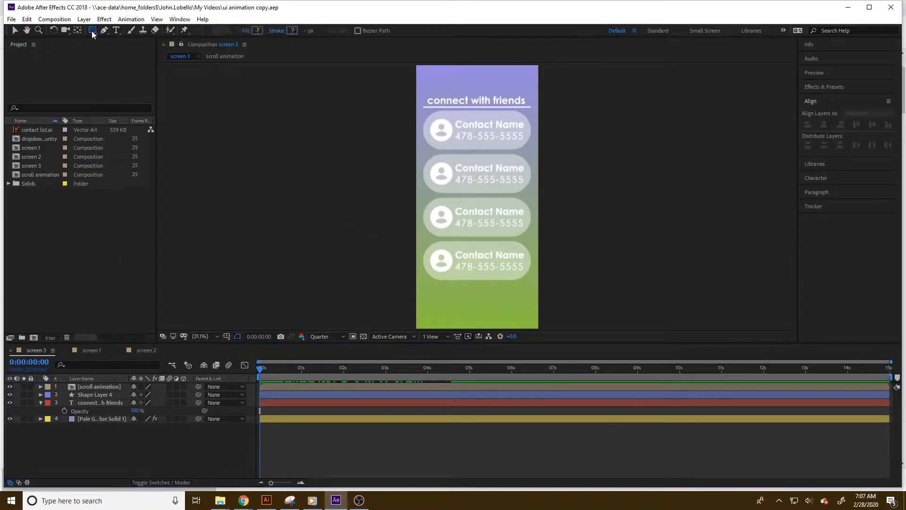
left_click_drag(427, 293, 528, 323)
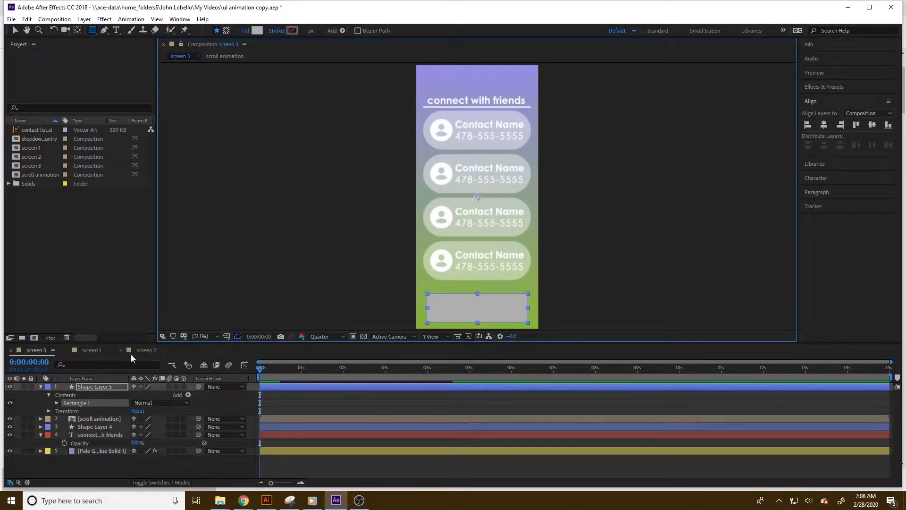
Set the new rectangle's size width to 732 and its roundness to 85.
left_click(15, 30)
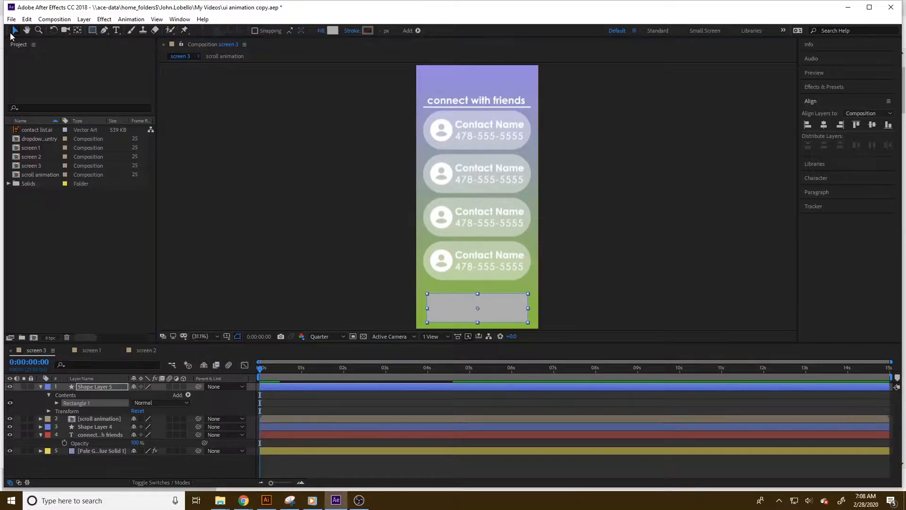
left_click(425, 107)
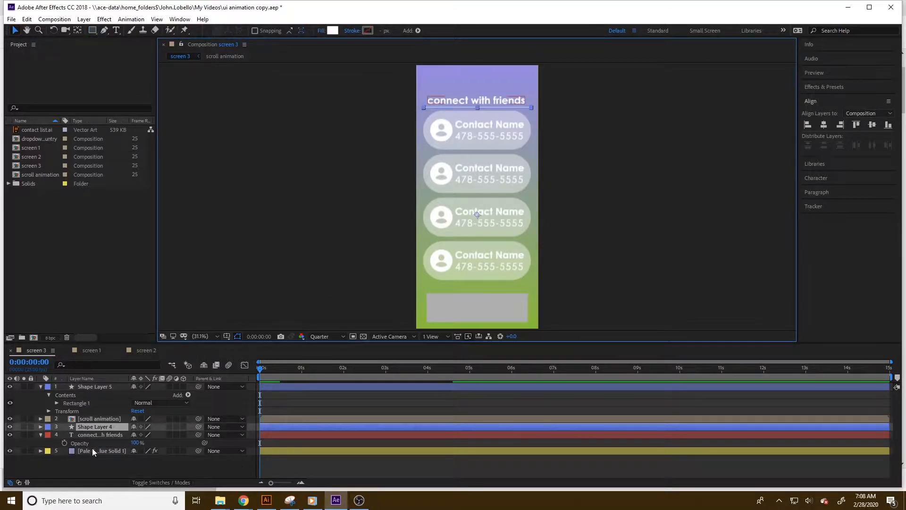
left_click(41, 426)
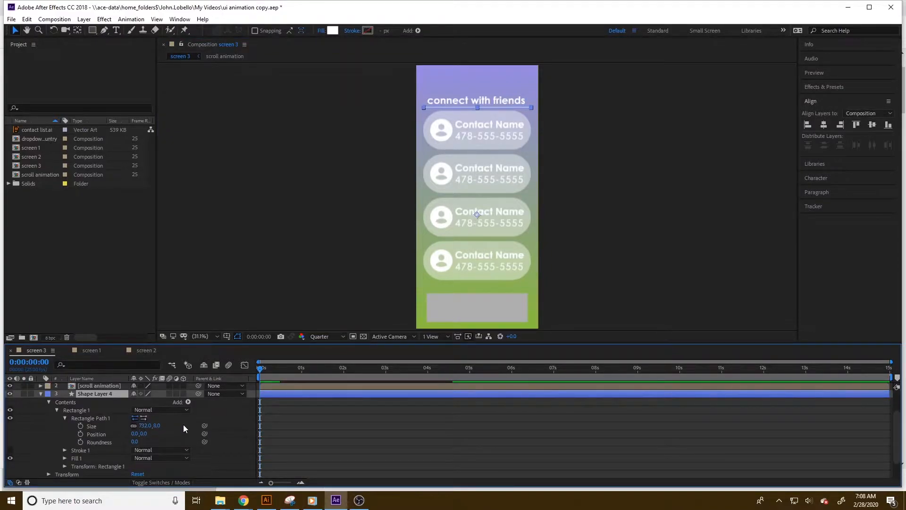
left_click(457, 314)
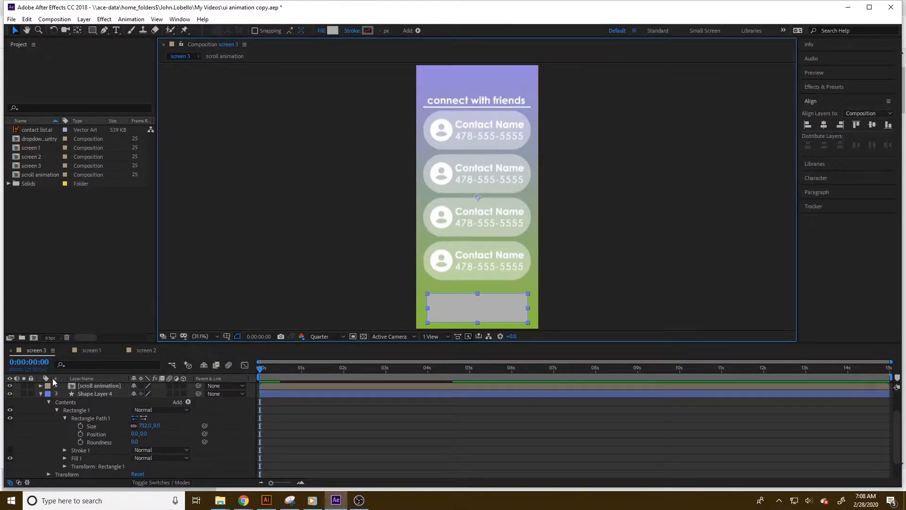
scroll(69, 411, "down", 1)
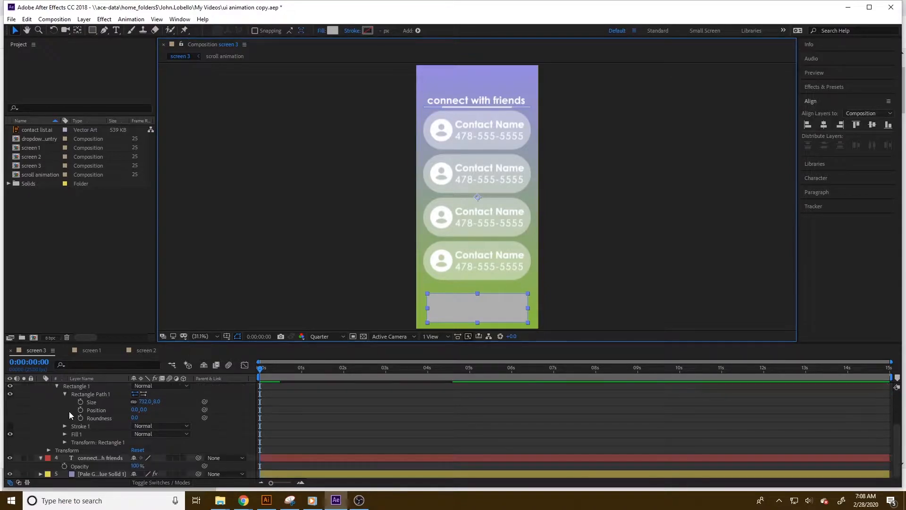
scroll(69, 437, "up", 3)
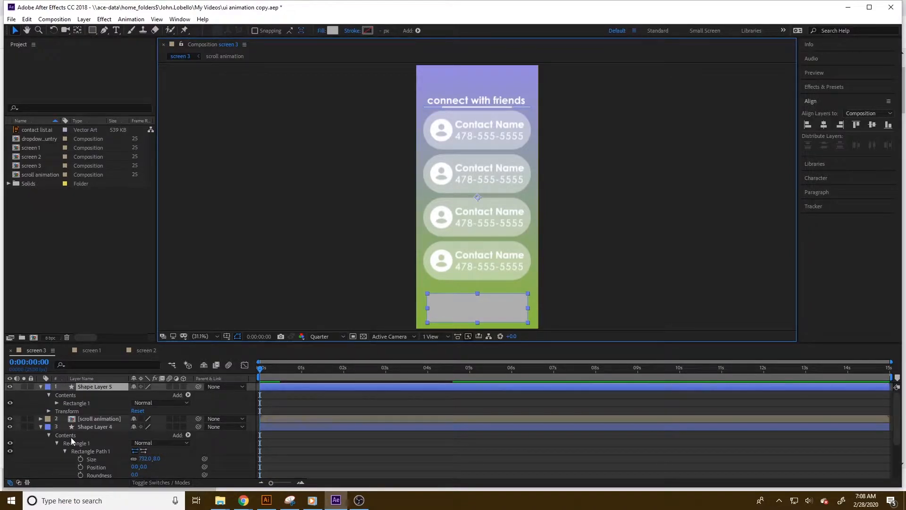
left_click(56, 403)
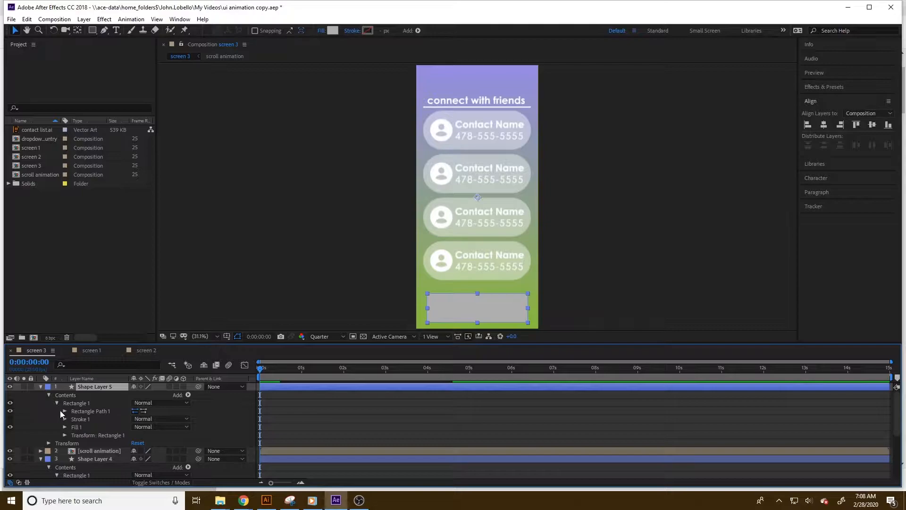
left_click(64, 410)
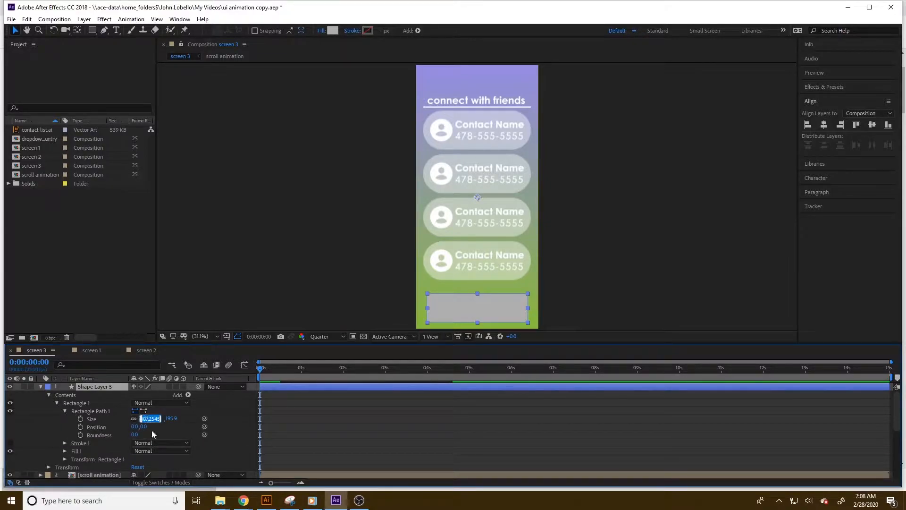
type("732")
key("Return")
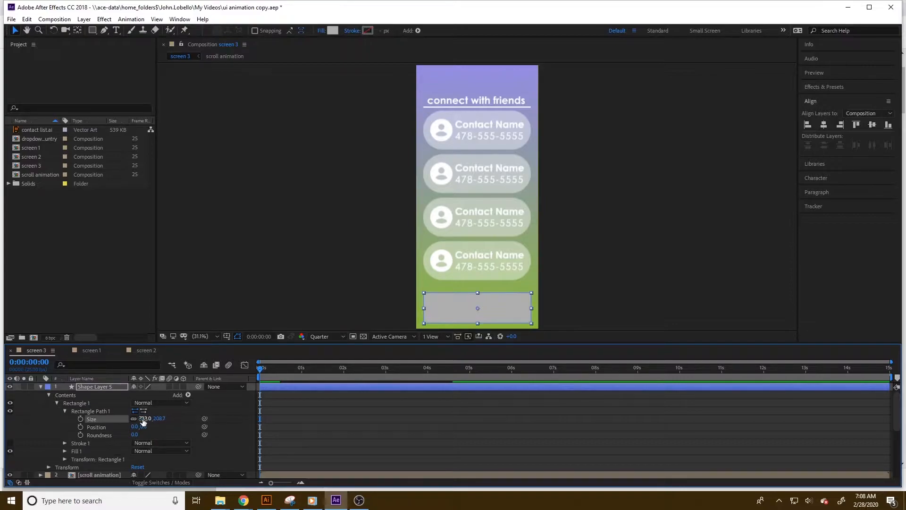
mouse_move(135, 434)
left_mouse_down()
mouse_move(163, 434)
mouse_move(146, 432)
left_mouse_up()
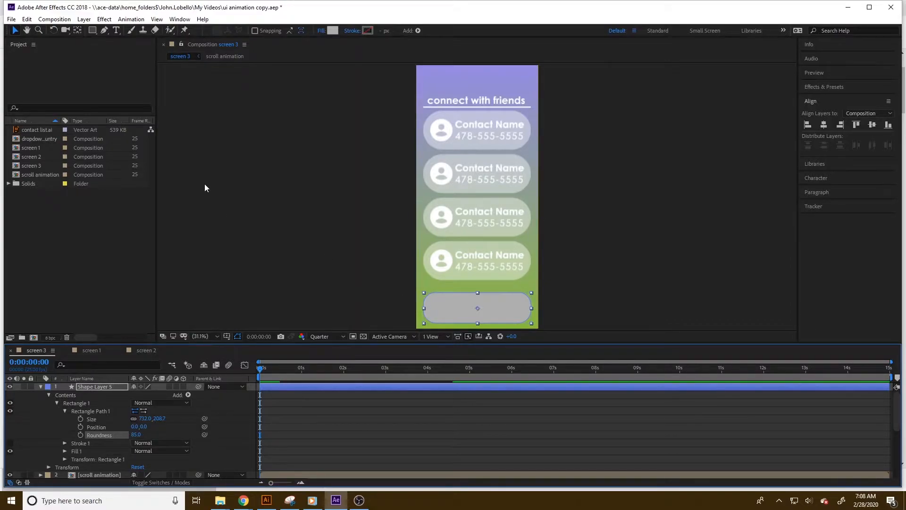
left_click(334, 31)
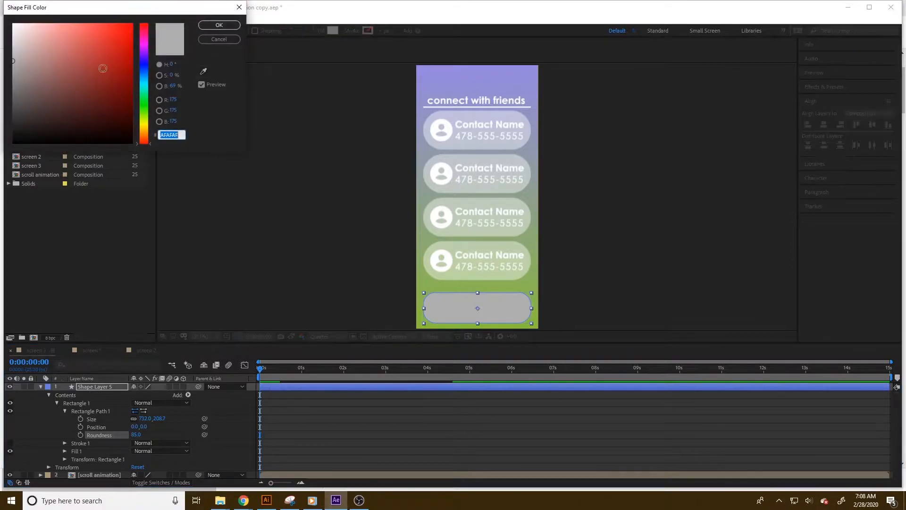
left_click(218, 42)
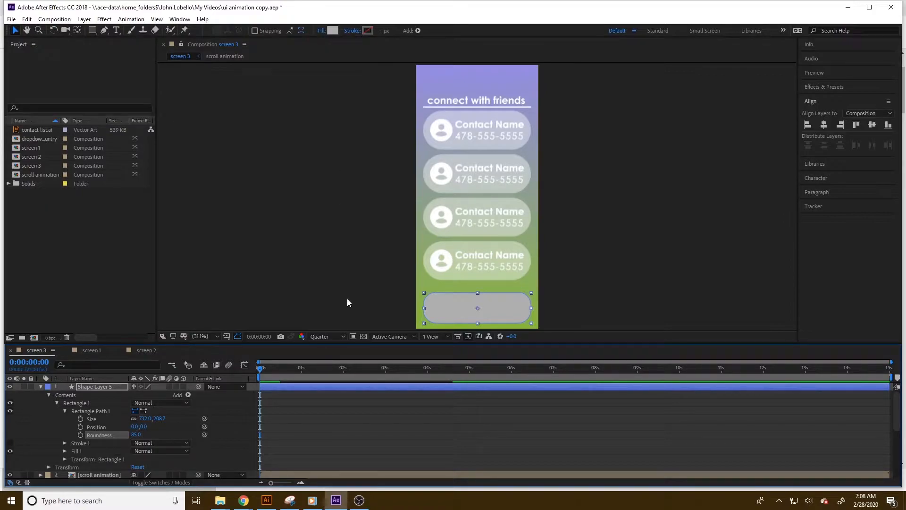
left_click(317, 283)
left_click(453, 315)
left_click(359, 304)
left_click(454, 310)
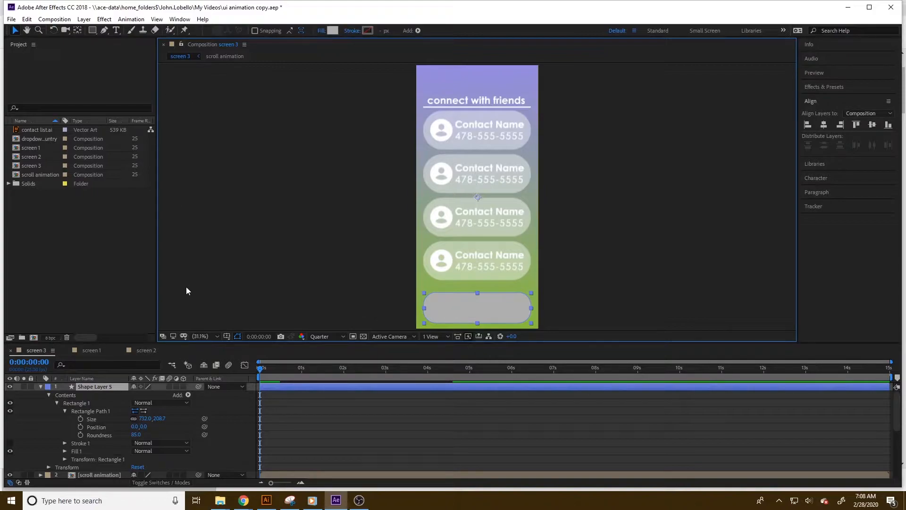
Set the rounded rectangle's height to 208.
left_click(160, 420)
type("2")
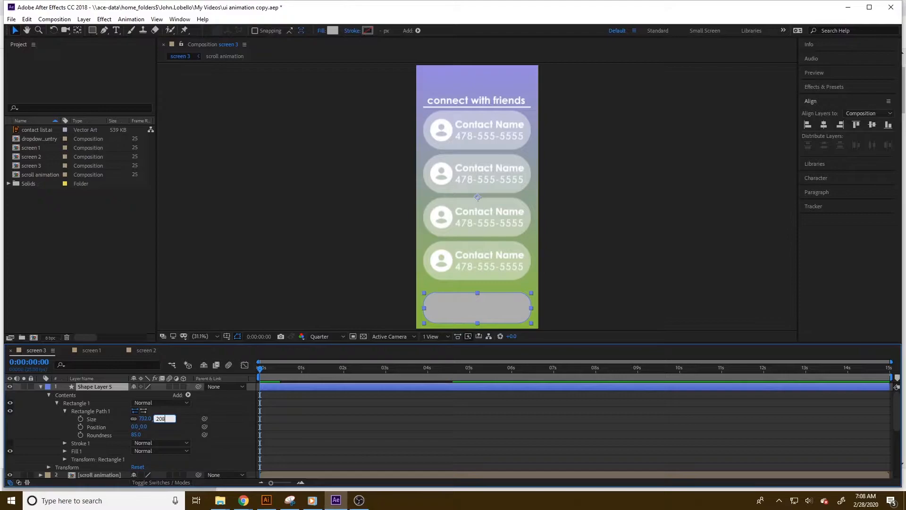
key("Return")
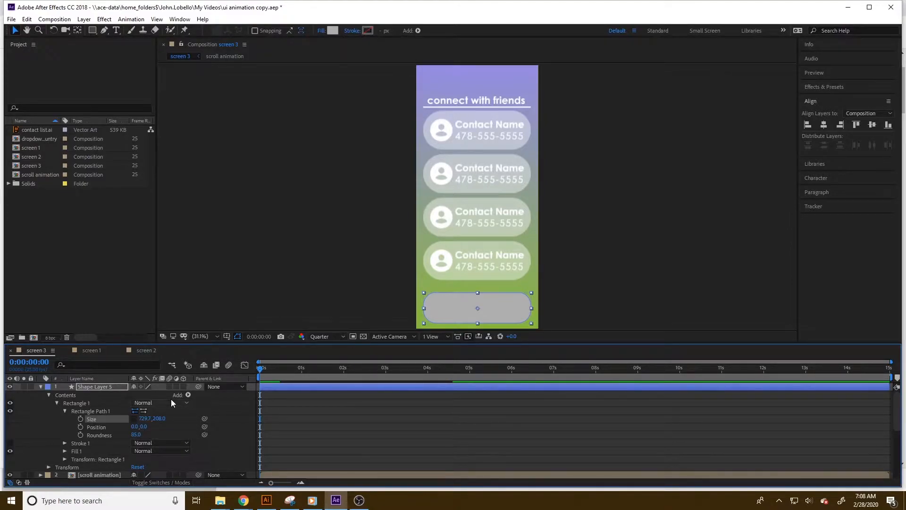
Create a new composition 732 px wide and 208 px high.
left_click(55, 19)
left_click(59, 29)
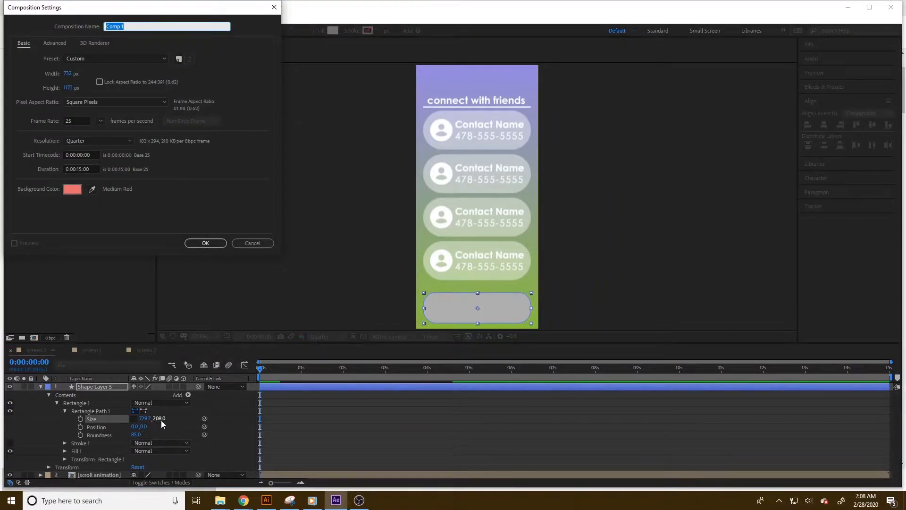
left_click(77, 87)
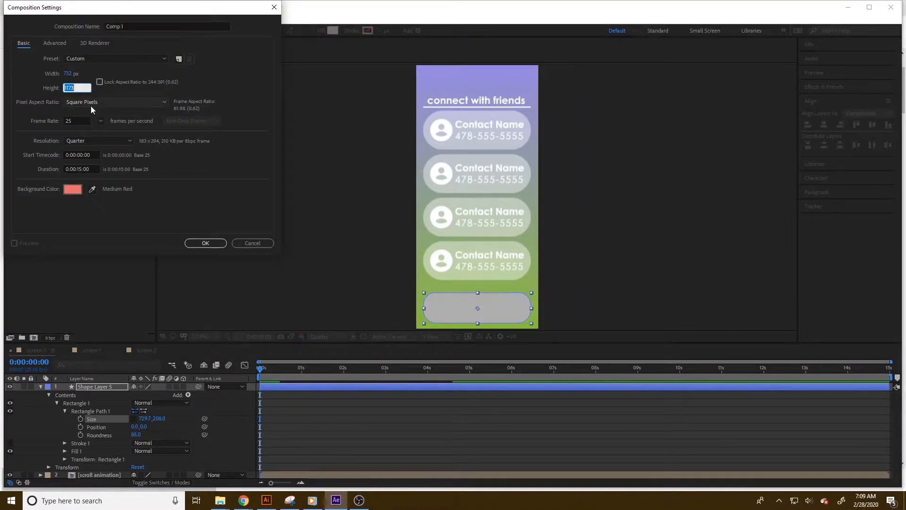
type("208")
key("Return")
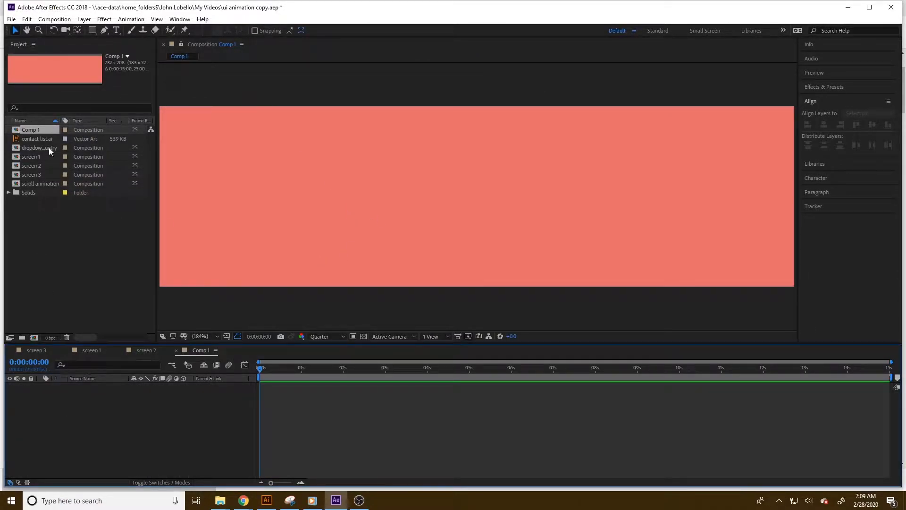
Draw a rectangle covering the whole new composition.
left_click(92, 29)
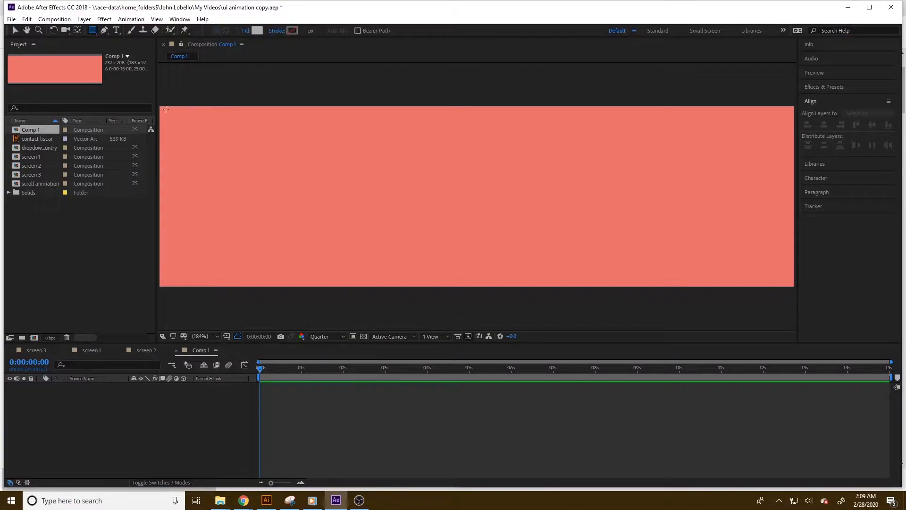
left_click_drag(160, 106, 794, 285)
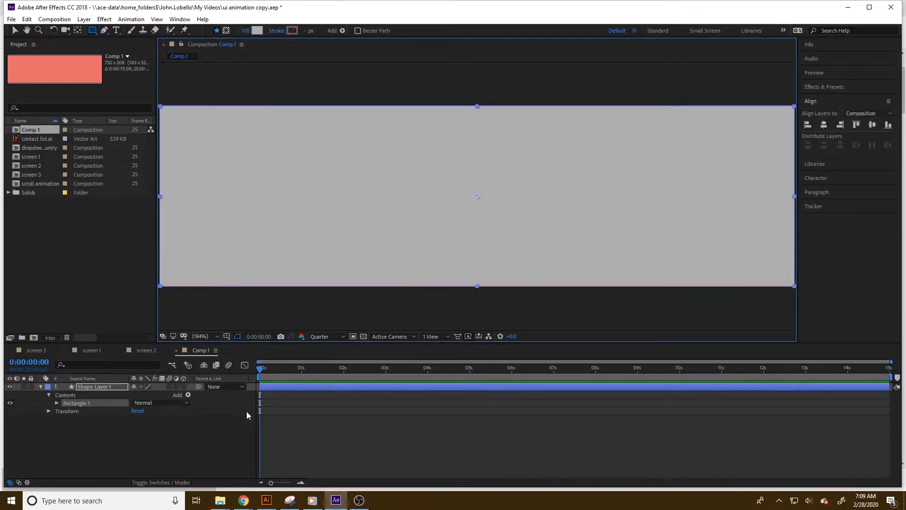
Set the new rectangle's path height to 208.
left_click(55, 402)
left_click(57, 403)
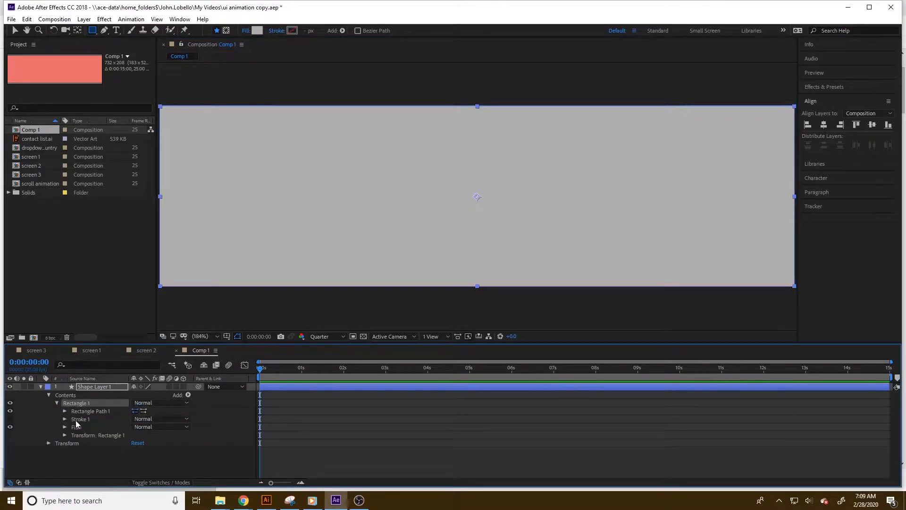
left_click(65, 412)
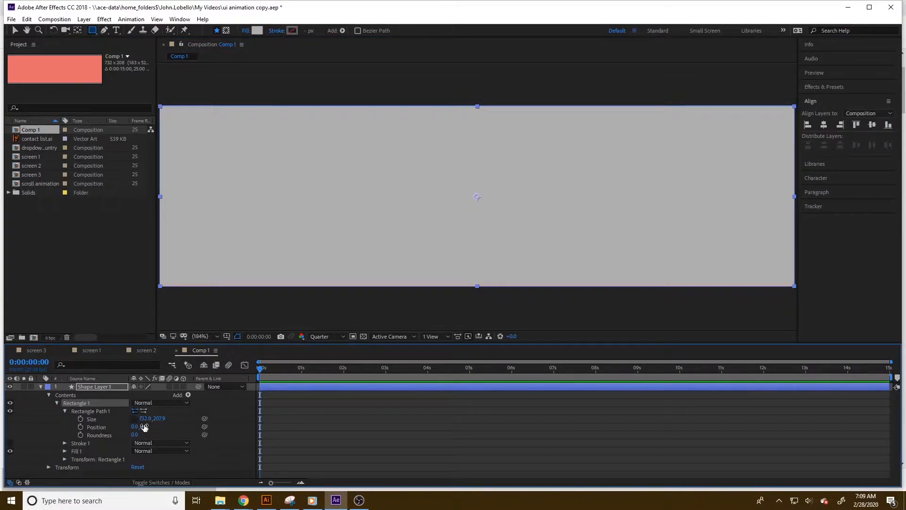
left_click(159, 419)
type("208")
key("Return")
Set the rectangle's roundness to 72 and center it horizontally and vertically in the composition.
left_click_drag(137, 434, 168, 434)
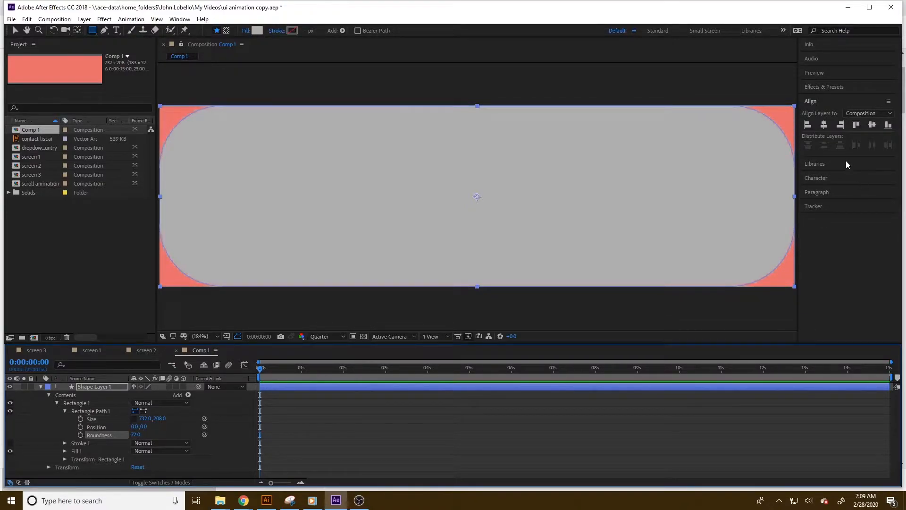
left_click(823, 124)
left_click(871, 125)
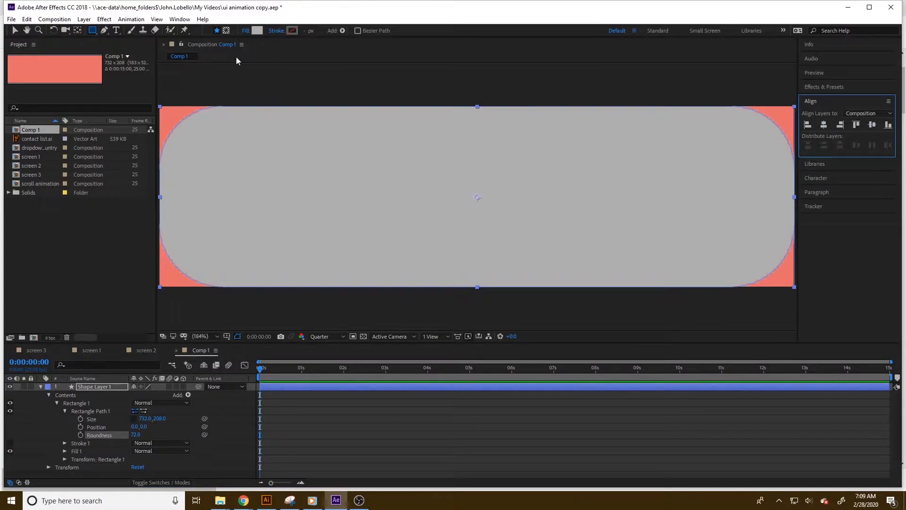
Set the rectangle's fill color to white.
left_click(259, 31)
left_click(14, 24)
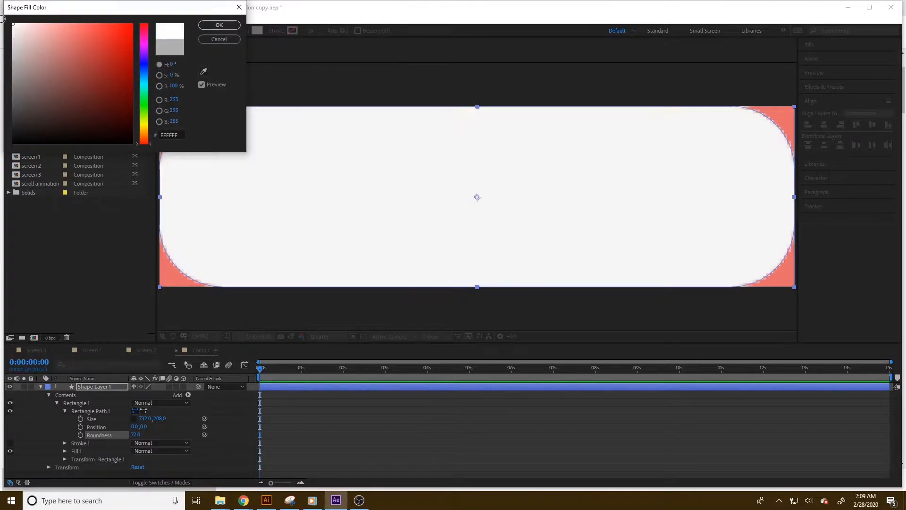
left_click(219, 39)
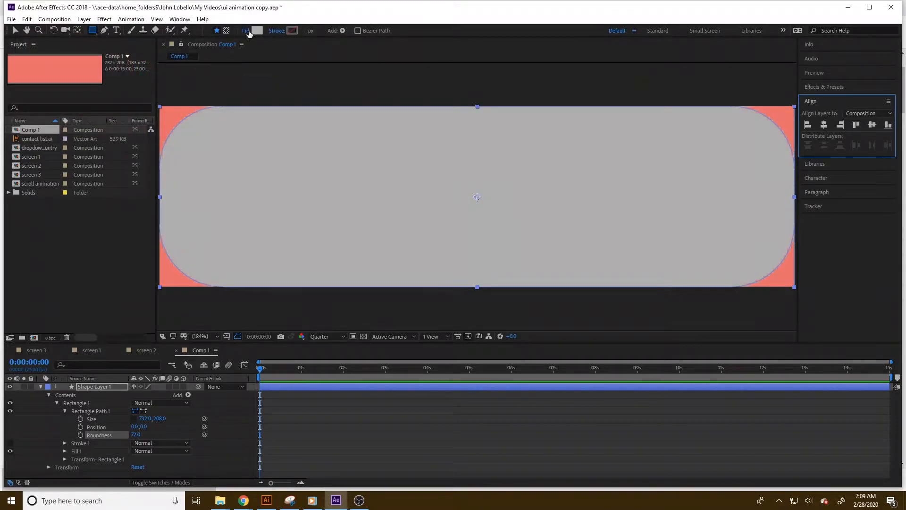
Turn off the rectangle's fill entirely.
left_click(247, 31)
left_click(16, 27)
left_click(48, 81)
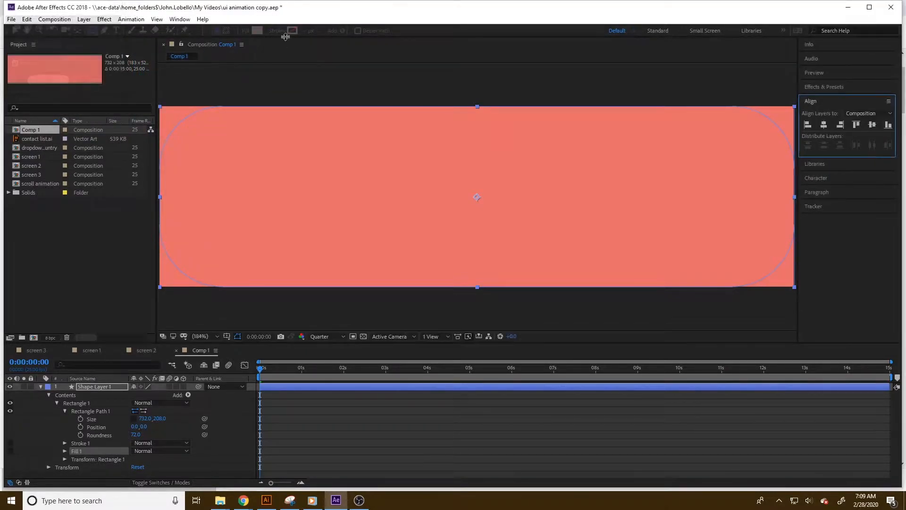
Give the rectangle a solid stroke.
left_click(279, 30)
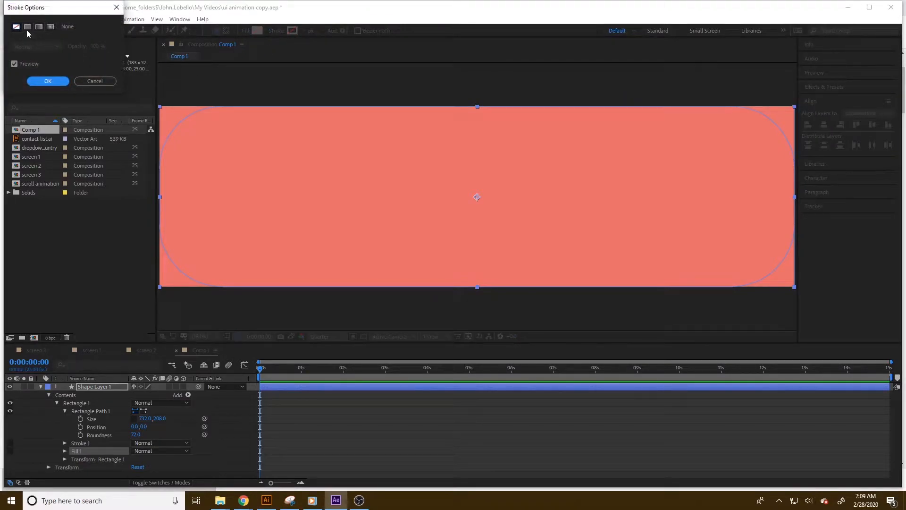
left_click(27, 27)
left_click(47, 81)
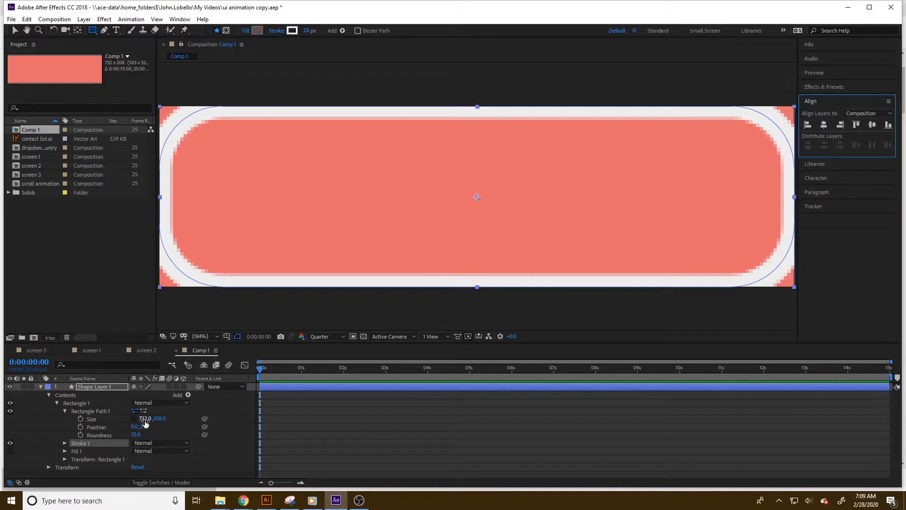
Set the stroke width to 15 px and resize the rectangle to about 711 by 193.
mouse_move(143, 419)
left_mouse_down()
mouse_move(128, 418)
mouse_move(153, 419)
mouse_move(143, 418)
left_mouse_up()
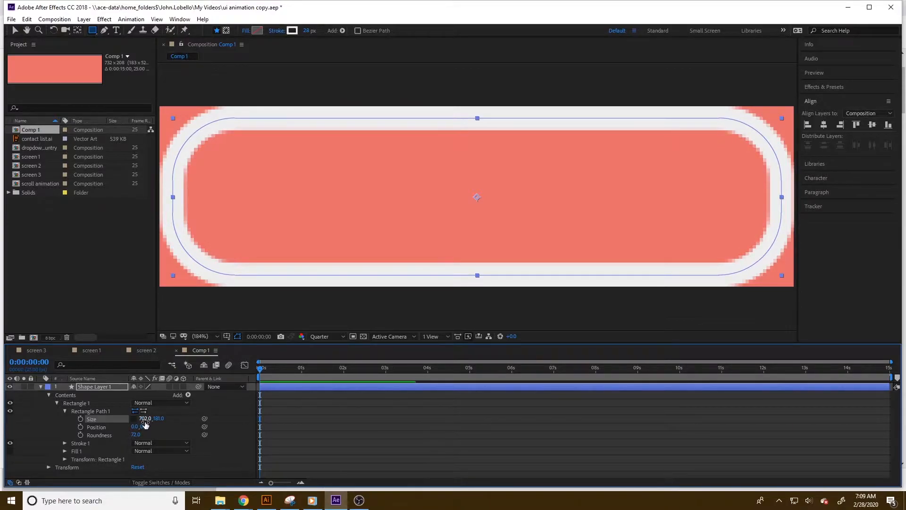
left_click(304, 31)
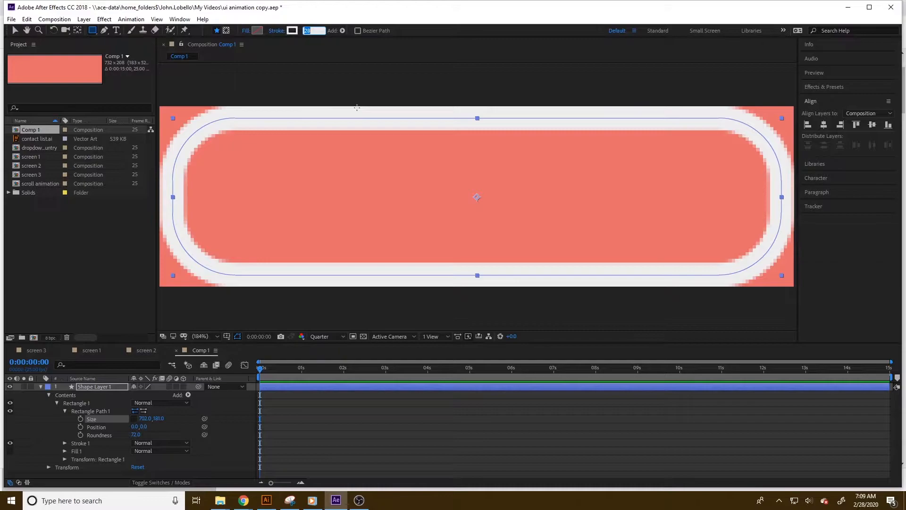
type("15")
key("Return")
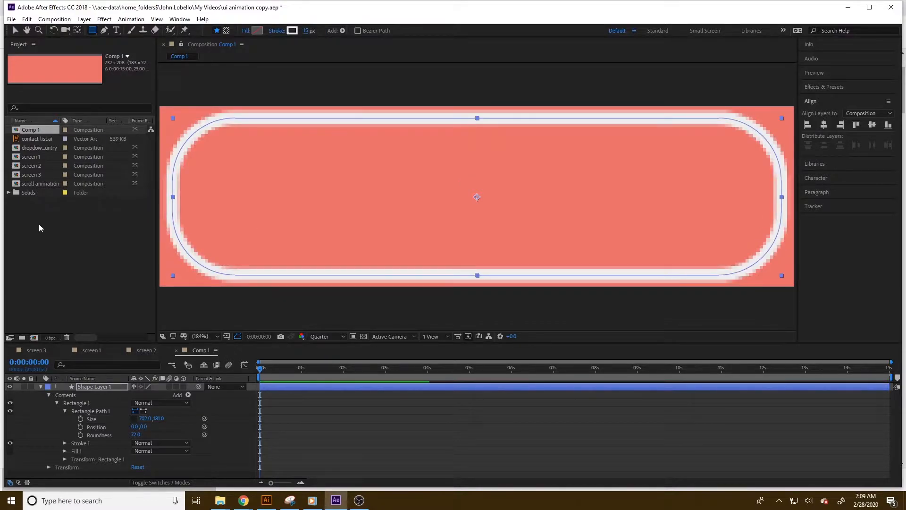
left_click_drag(159, 419, 152, 419)
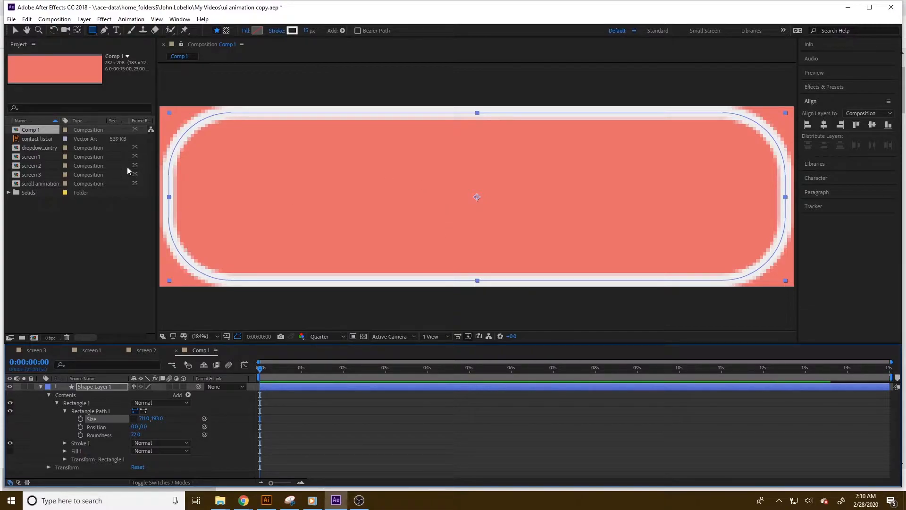
Draw a closed right-pointing triangle inside the button with the Pen tool.
left_click(105, 31)
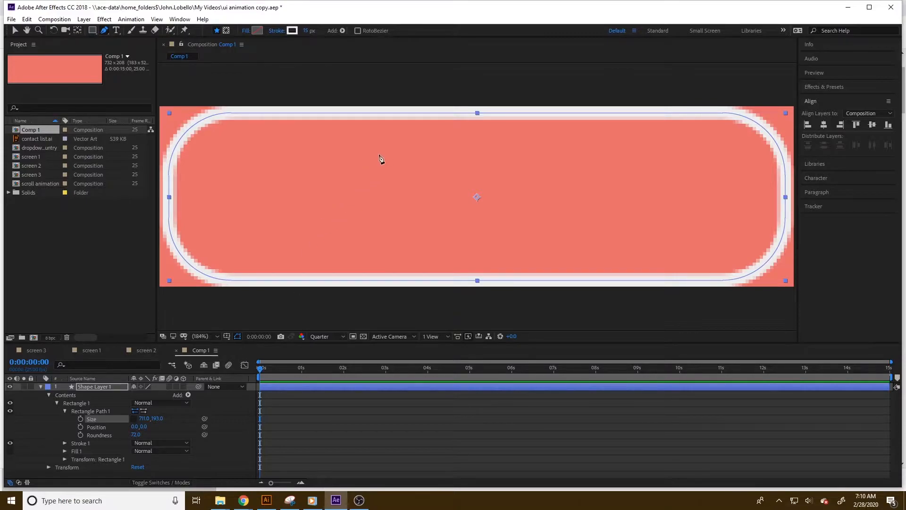
left_click(104, 390)
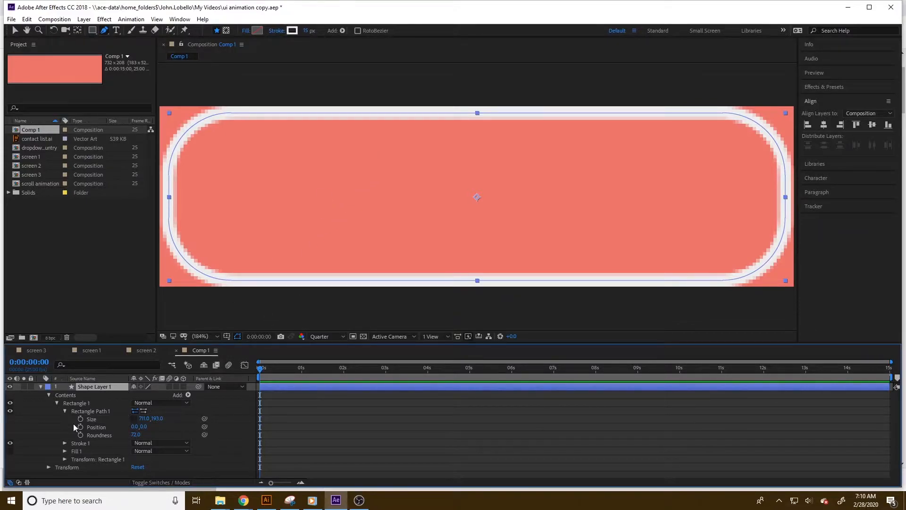
left_click(370, 150)
left_click(369, 255)
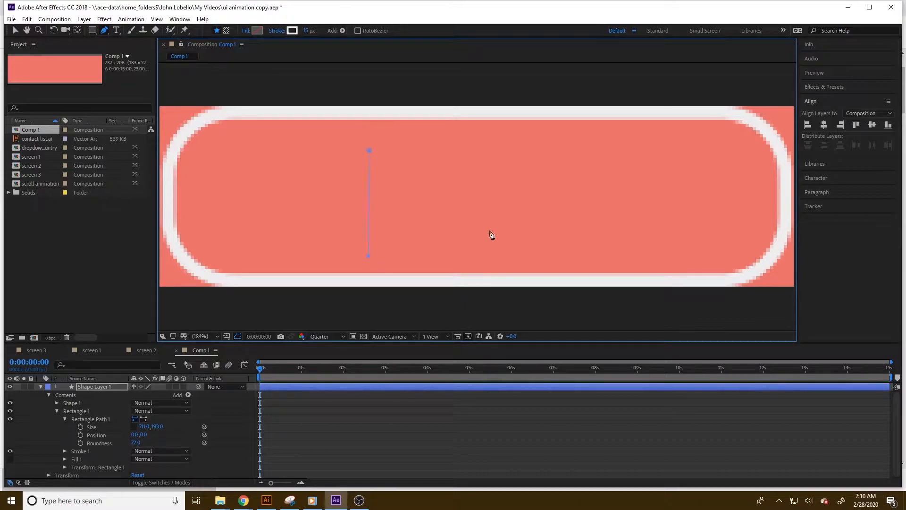
left_click(369, 150)
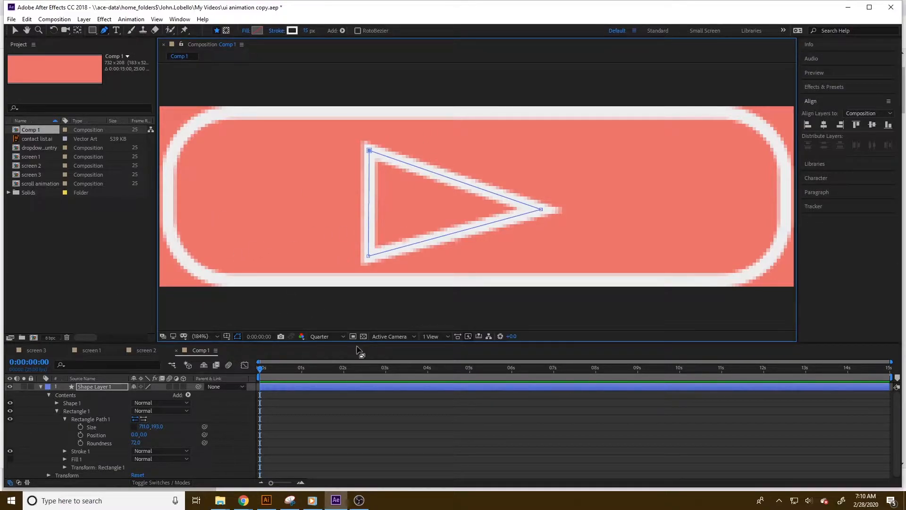
Show the grid and reposition the triangle's tip and top corner vertices.
left_click(227, 336)
left_click(249, 371)
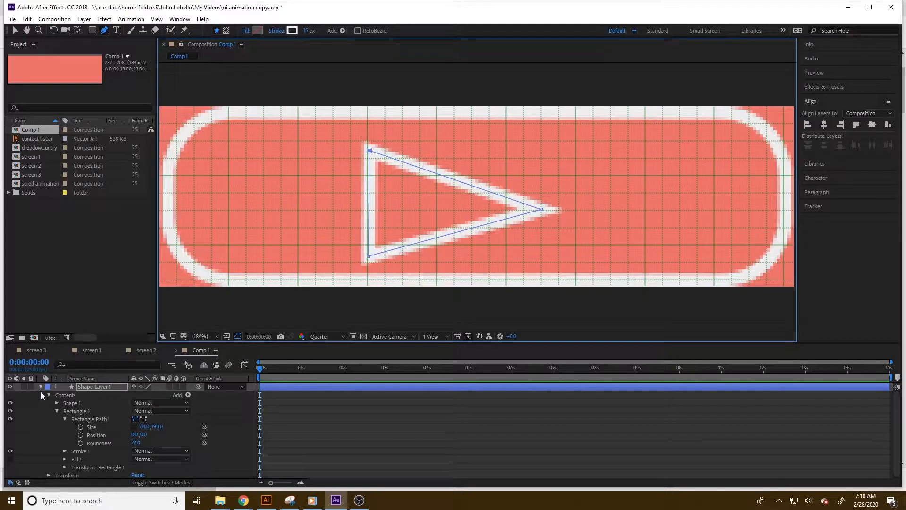
left_click(15, 31)
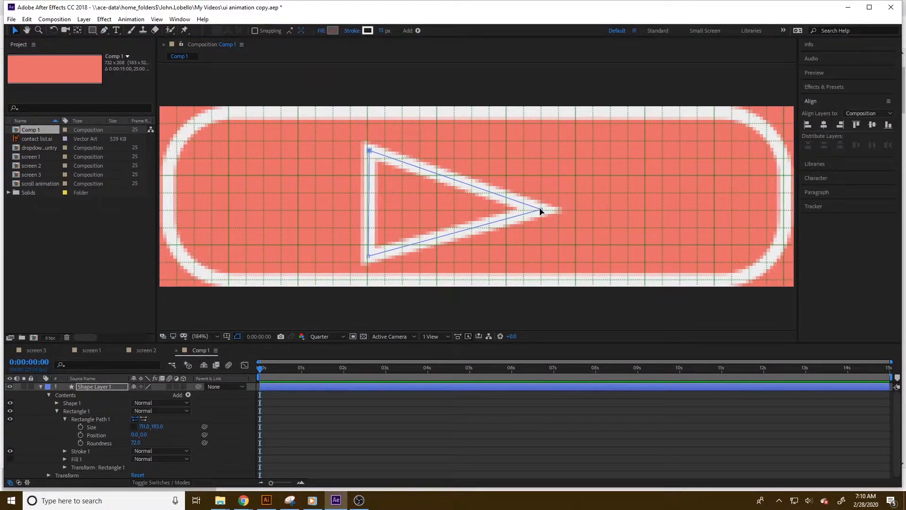
left_click_drag(540, 211, 560, 202)
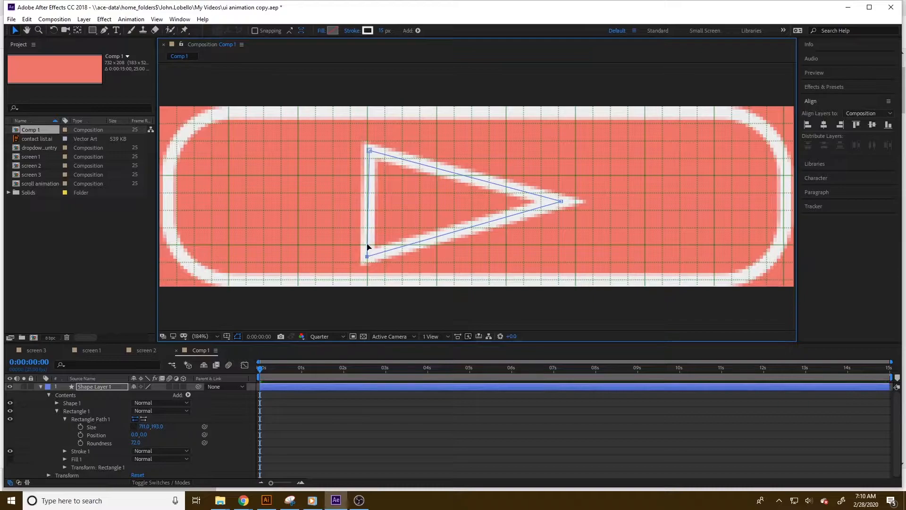
left_click_drag(370, 151, 367, 149)
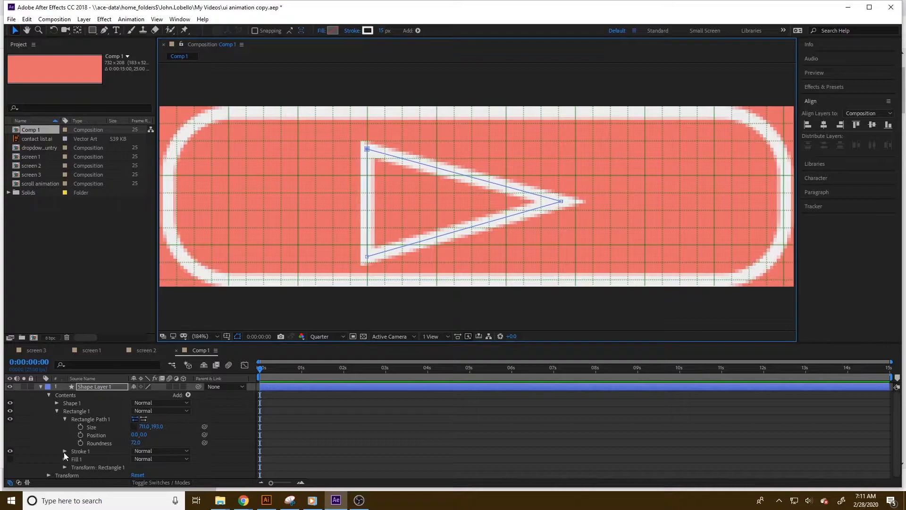
Set the triangle's stroke to Round Cap and Round Join.
left_click(57, 403)
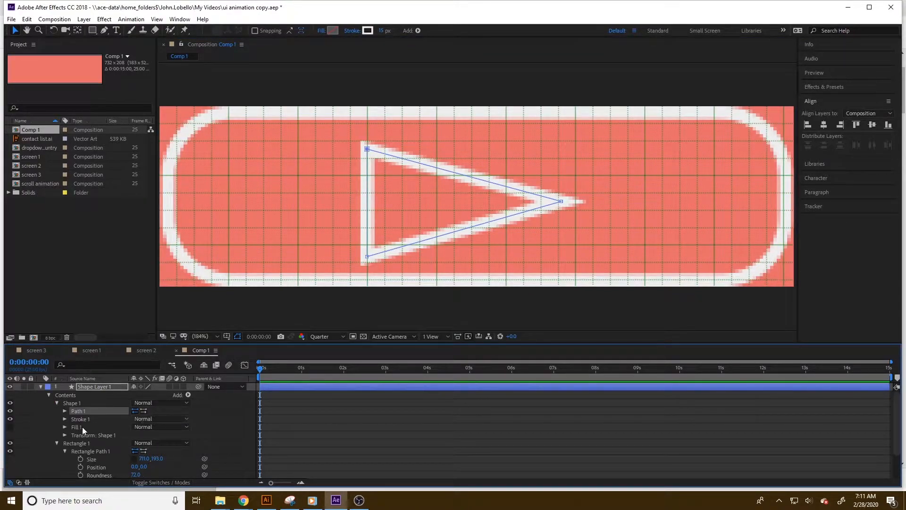
left_click(64, 419)
scroll(109, 432, "down", 3)
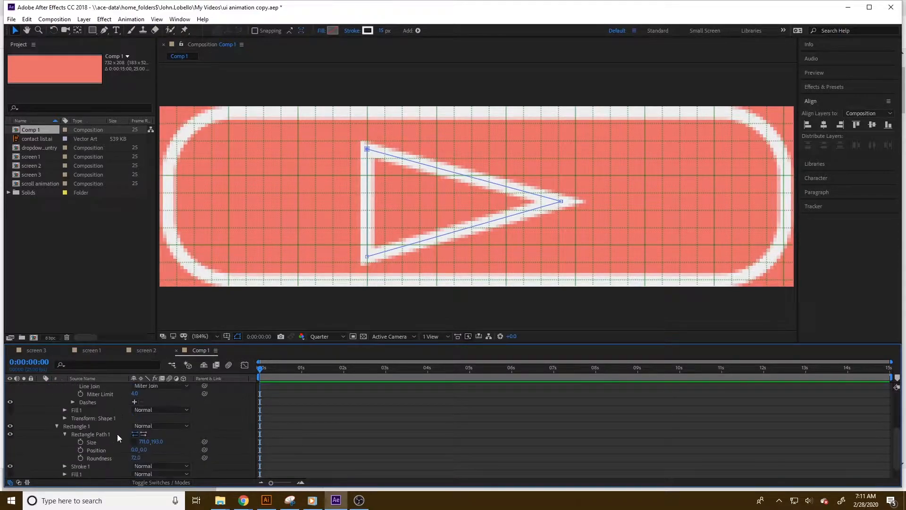
scroll(117, 434, "up", 1)
left_click(162, 401)
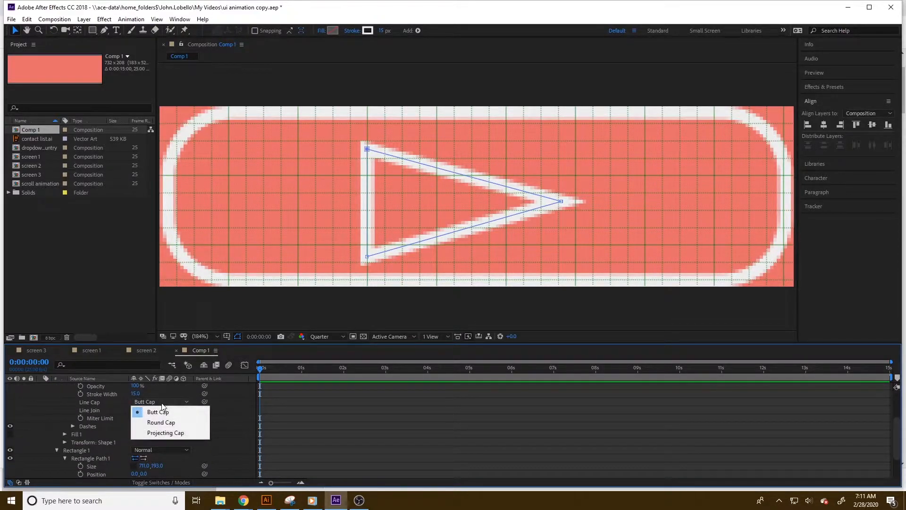
left_click(162, 423)
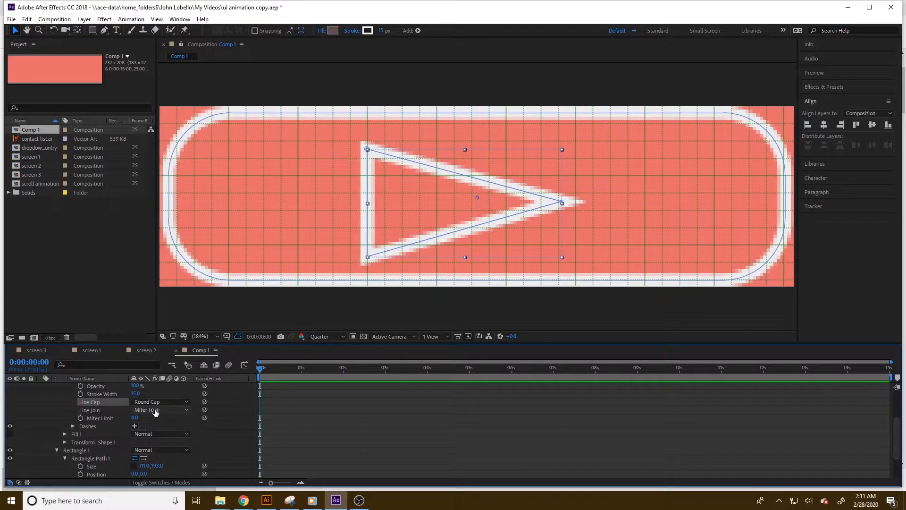
left_click(155, 410)
left_click(163, 431)
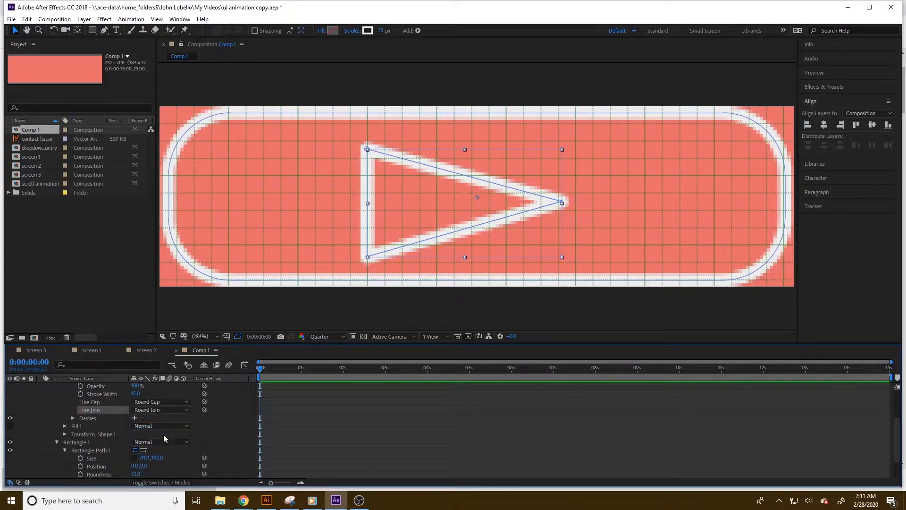
Set the rectangle's stroke to Round Cap and Round Join.
scroll(98, 407, "up", 3)
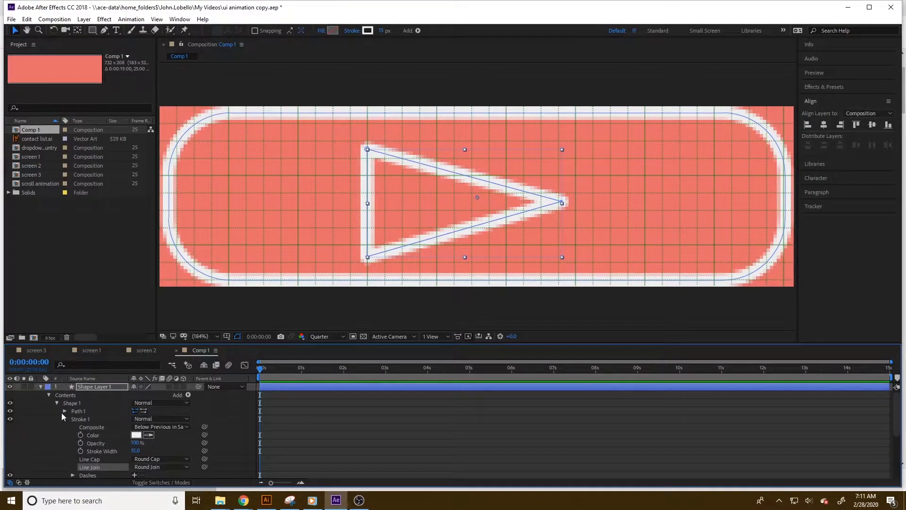
left_click(48, 395)
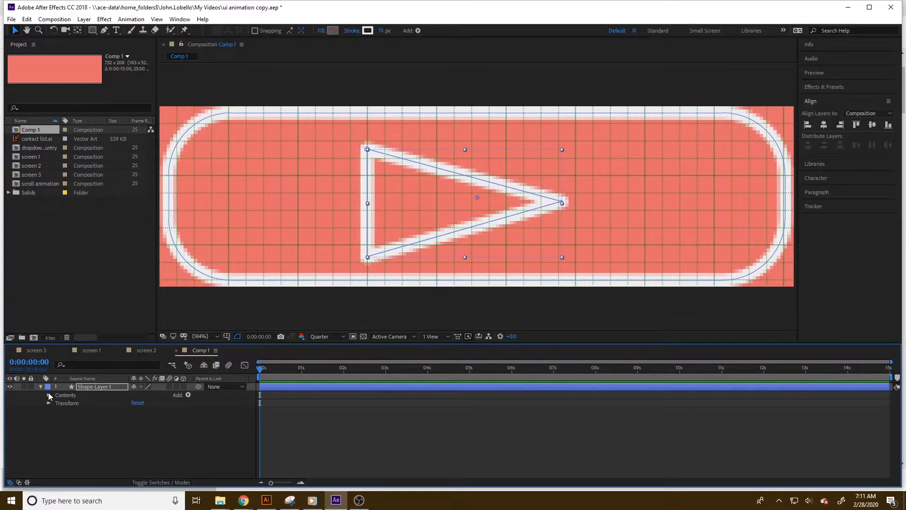
left_click(47, 395)
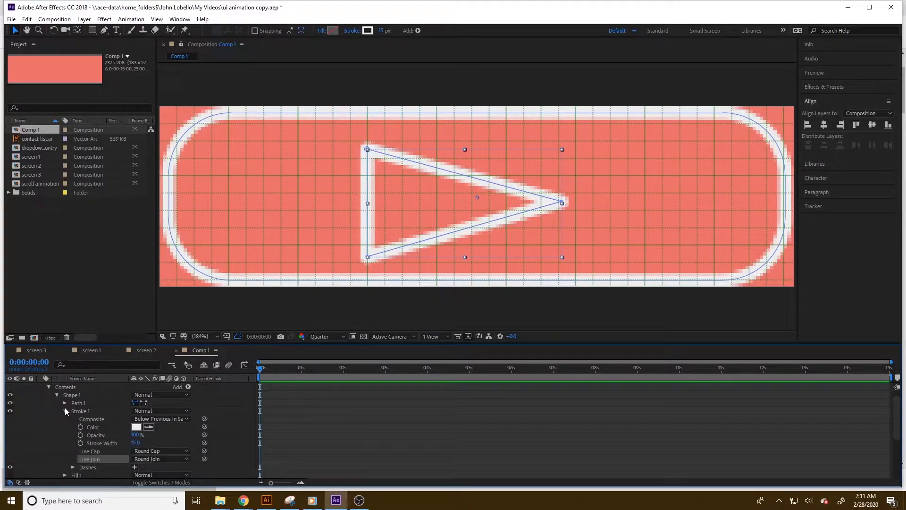
left_click(65, 411)
scroll(64, 446, "down", 1)
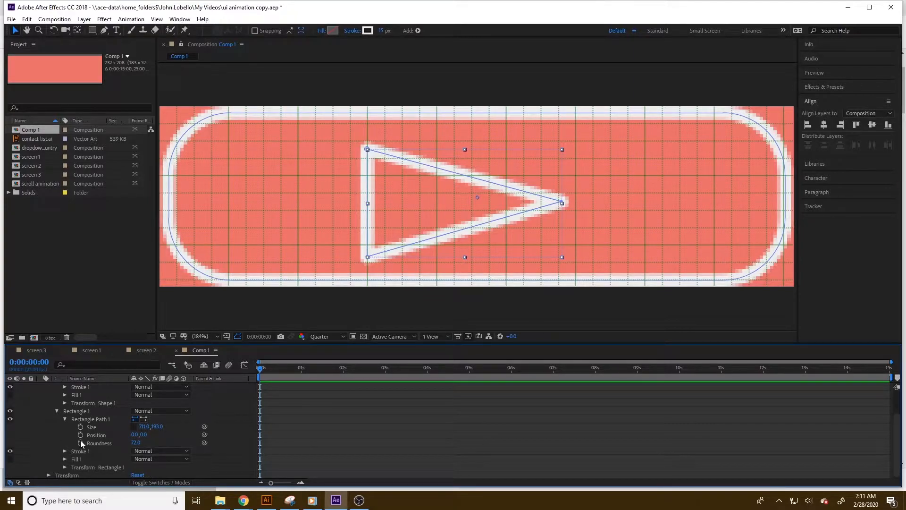
left_click(64, 451)
scroll(82, 452, "down", 3)
left_click(144, 426)
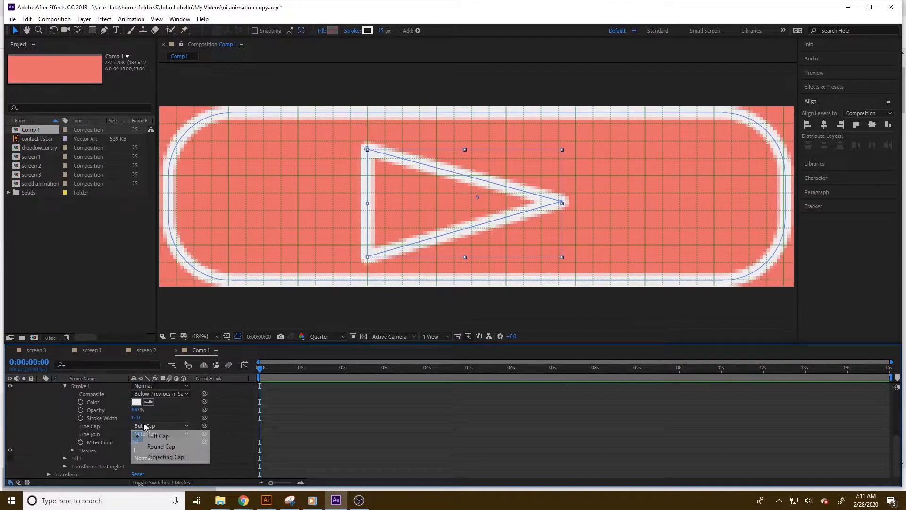
left_click(155, 445)
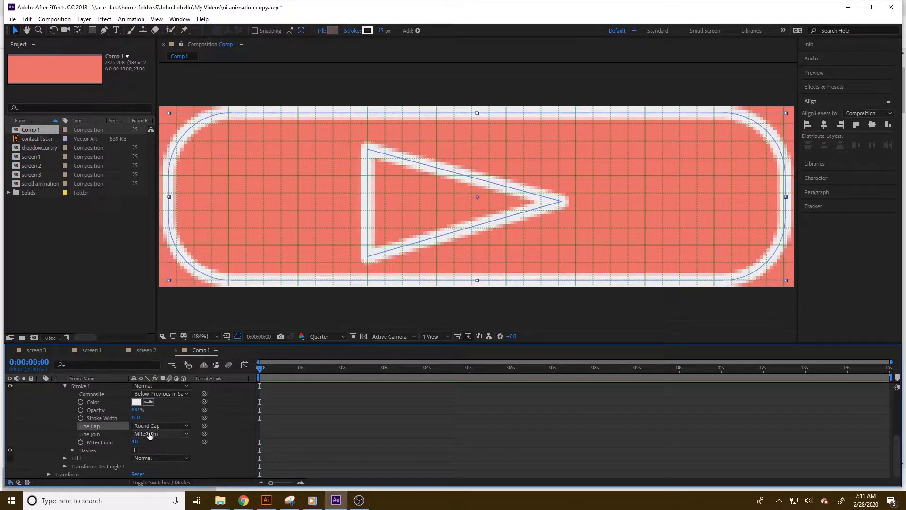
left_click(156, 427)
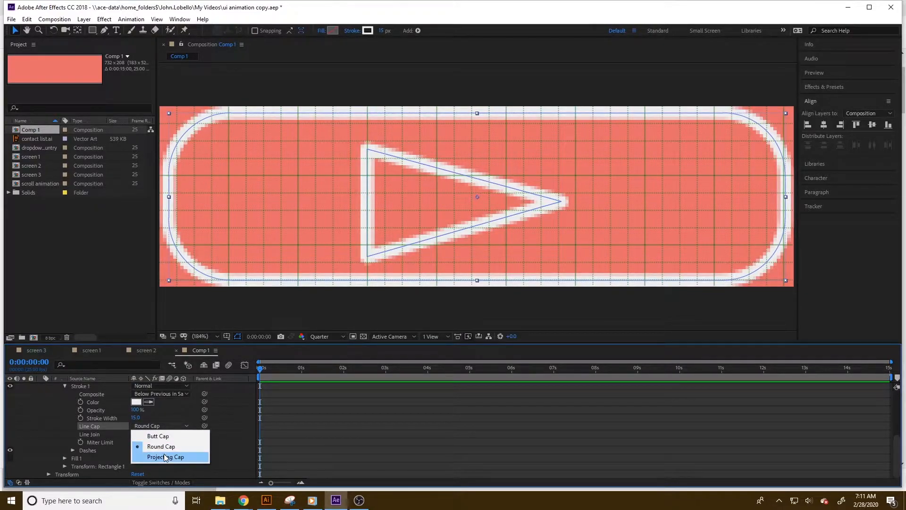
left_click(129, 426)
left_click(139, 435)
left_click(155, 453)
Rename the shape layer as next button.
scroll(76, 430, "up", 4)
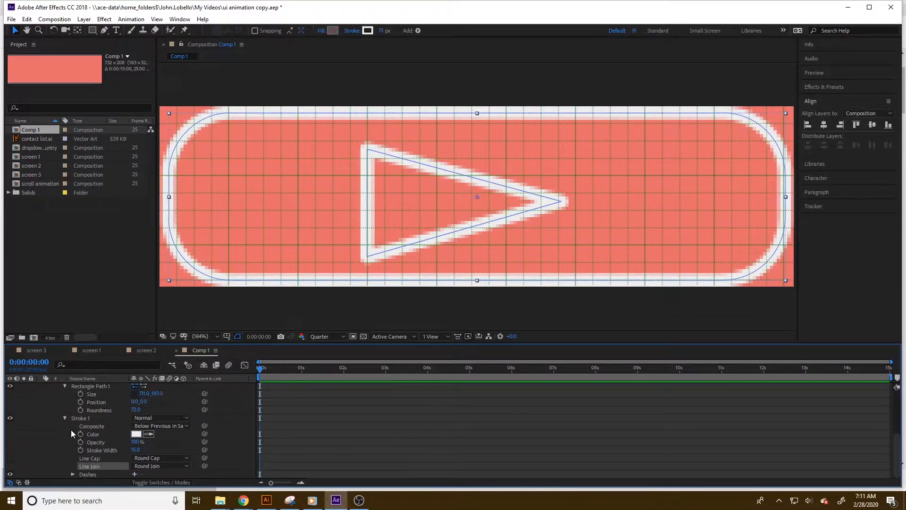
left_click(40, 386)
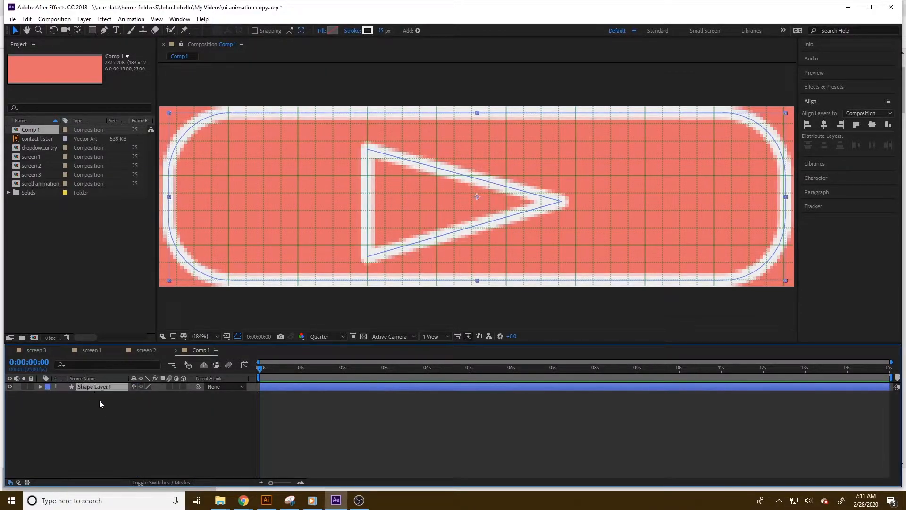
right_click(99, 388)
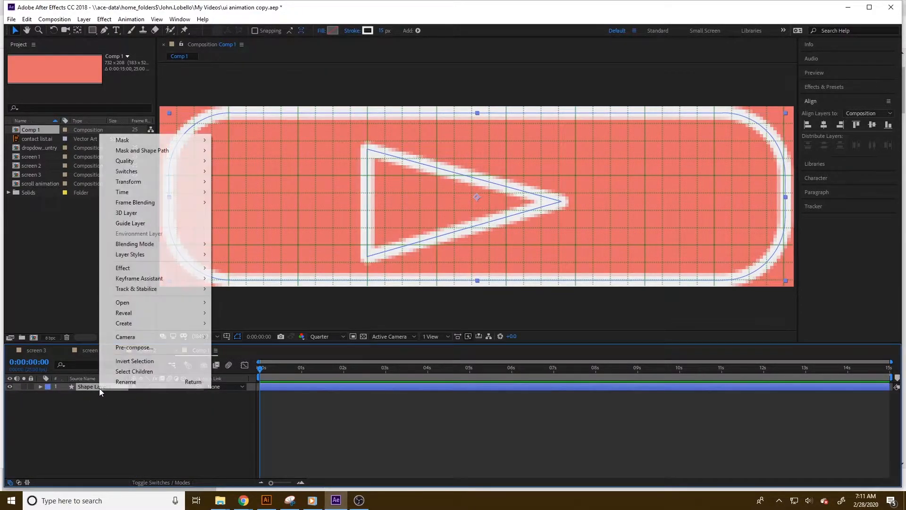
left_click(149, 381)
type("next bu")
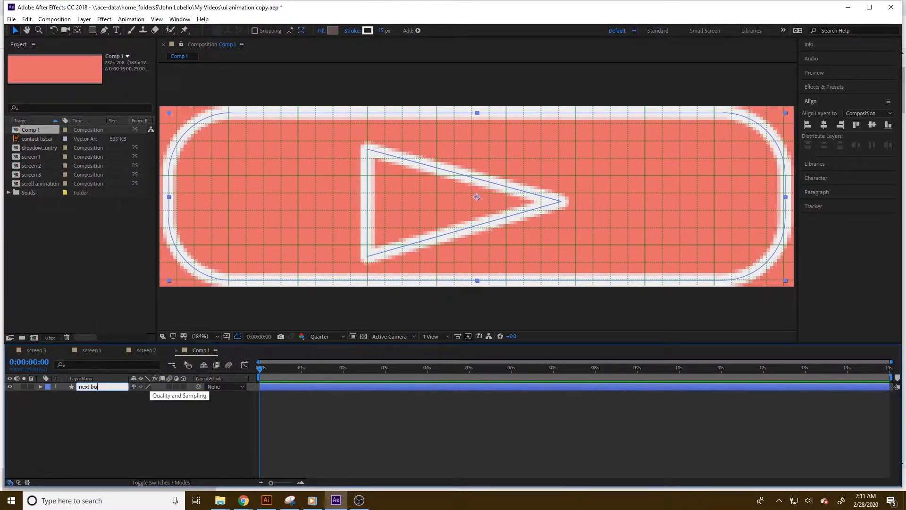
type("tton")
left_click(120, 403)
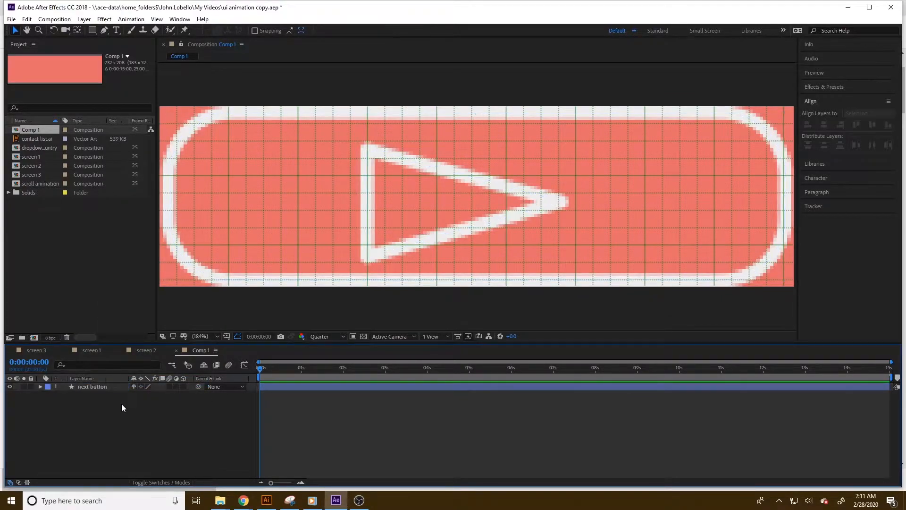
left_click(109, 386)
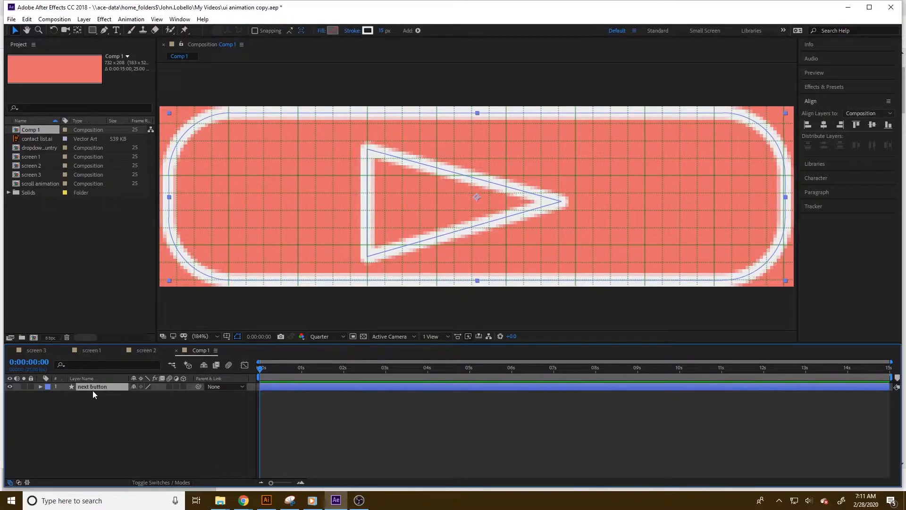
Duplicate the next button layer and set the lower copy's opacity to 50%.
key("ctrl+d")
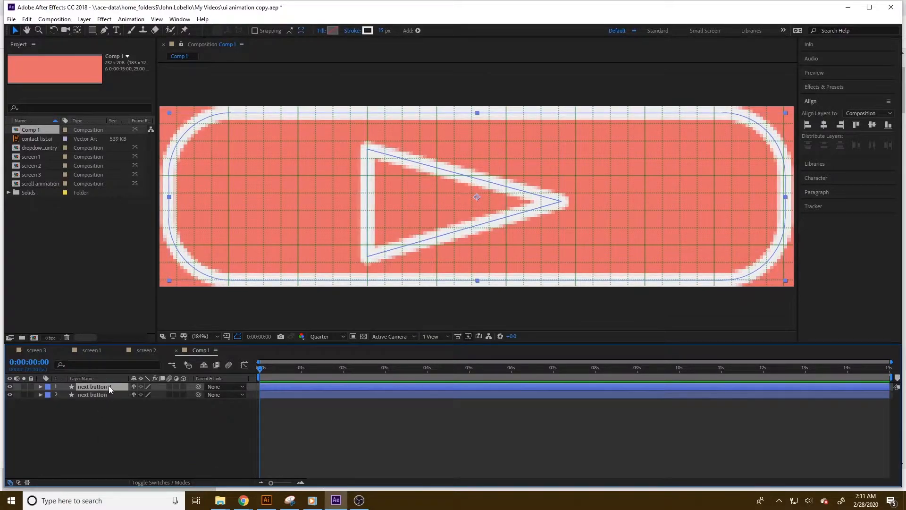
left_click(100, 395)
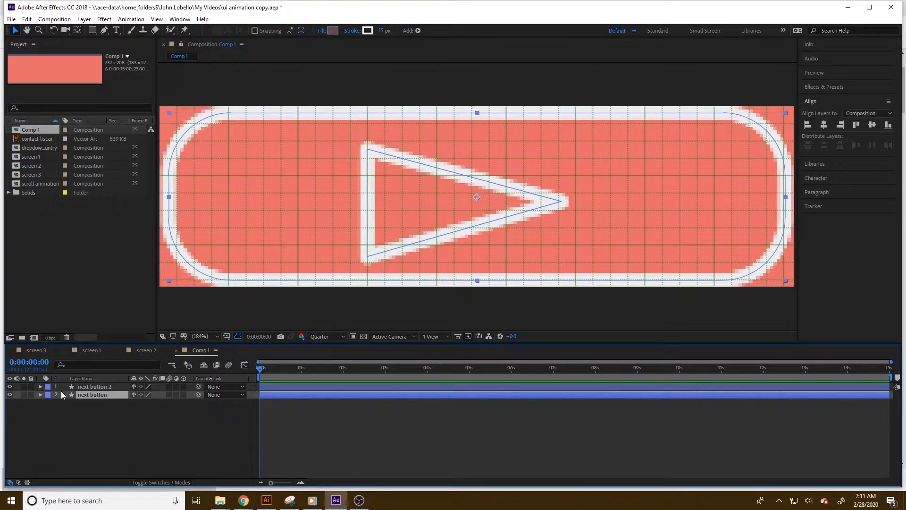
key("t")
left_click(135, 403)
type("0")
key("Return")
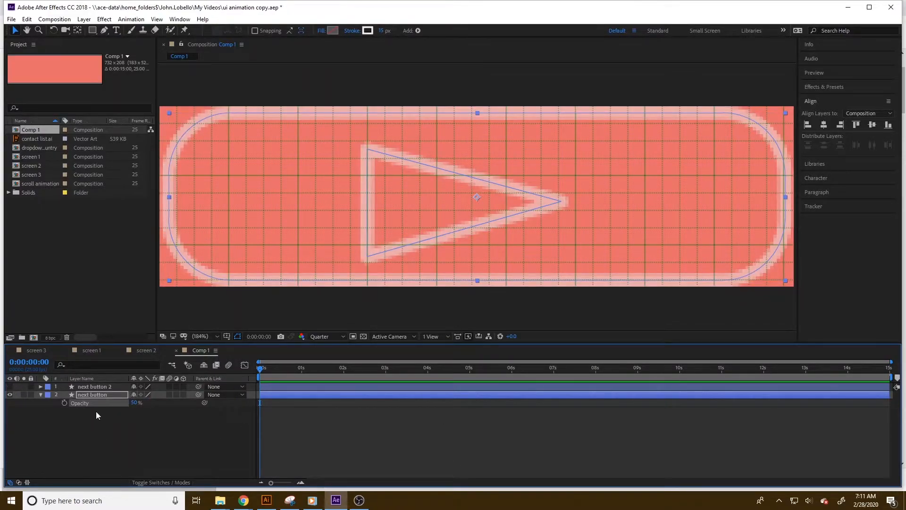
Add a Trim Paths operator to the top copy of the button layer.
left_click(96, 386)
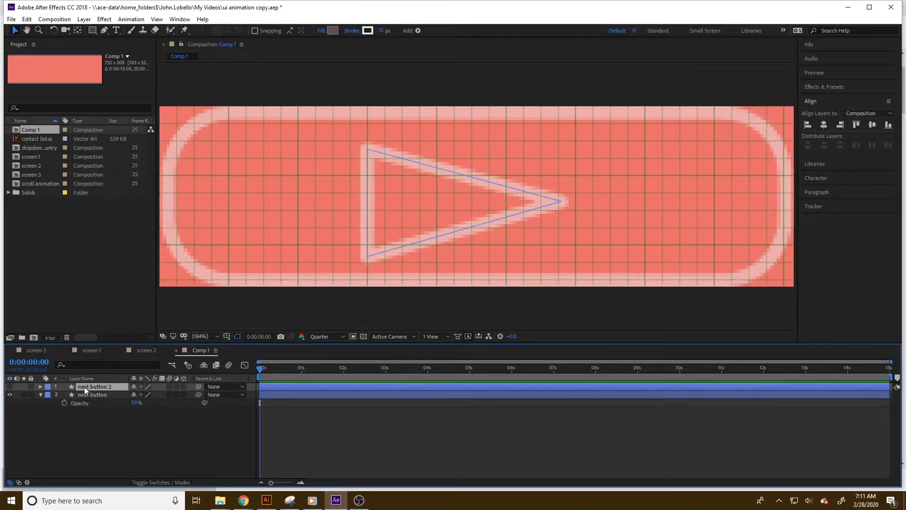
left_click(418, 30)
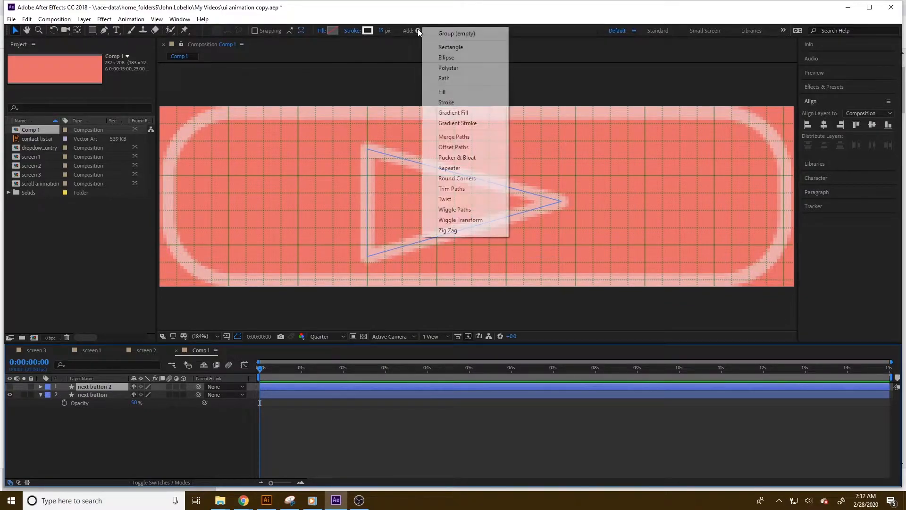
left_click(452, 189)
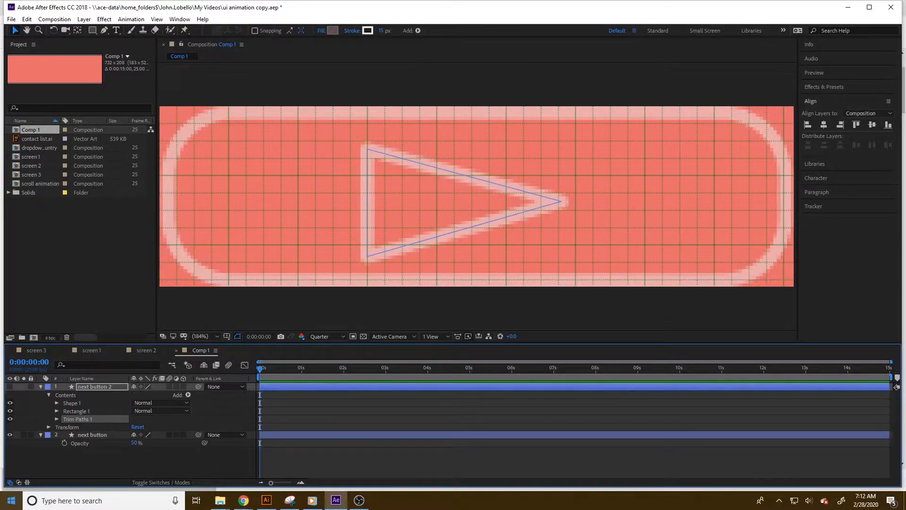
Keyframe the Trim Paths End from 0% at about 5:10 to 100% at 6:00 so the outline draws on.
left_click_drag(261, 368, 513, 375)
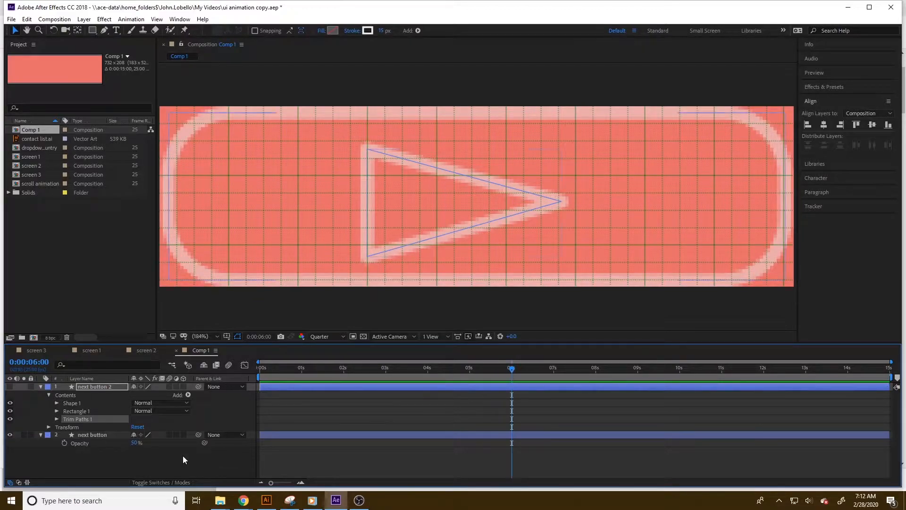
left_click(57, 419)
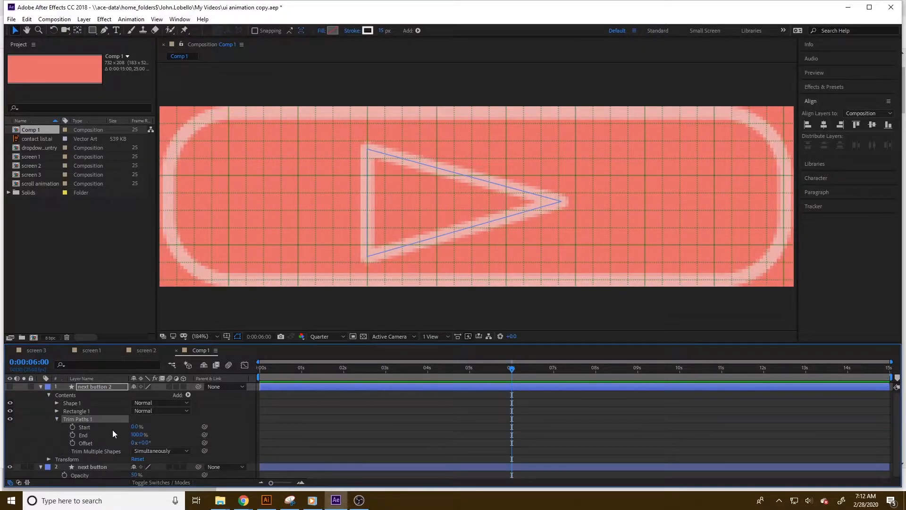
left_click(73, 427)
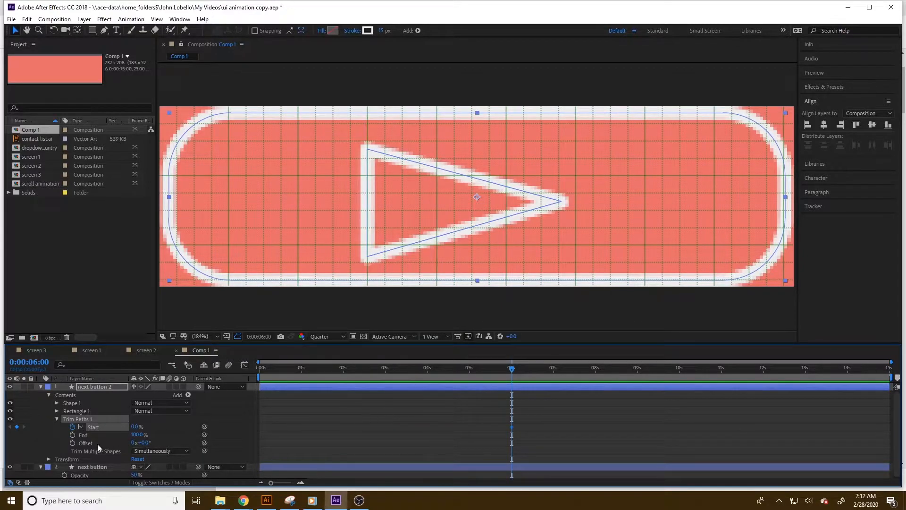
left_click(73, 435)
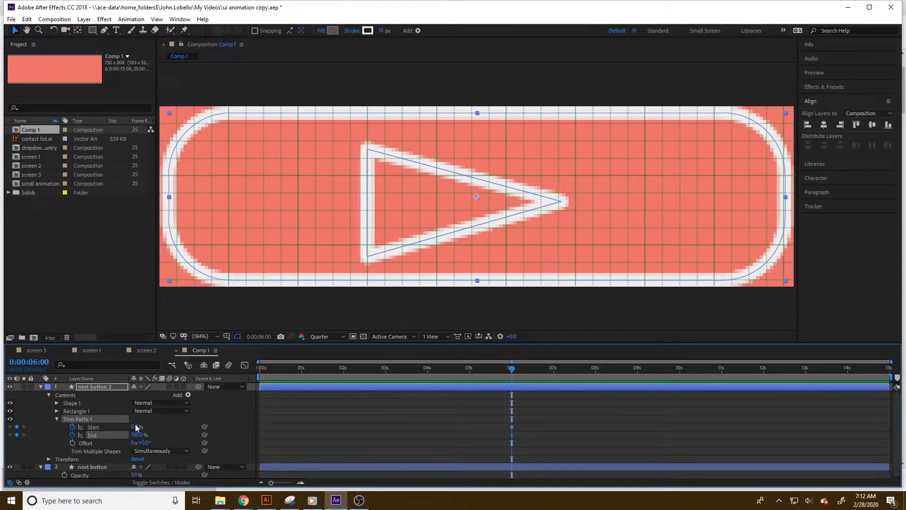
left_click(72, 427)
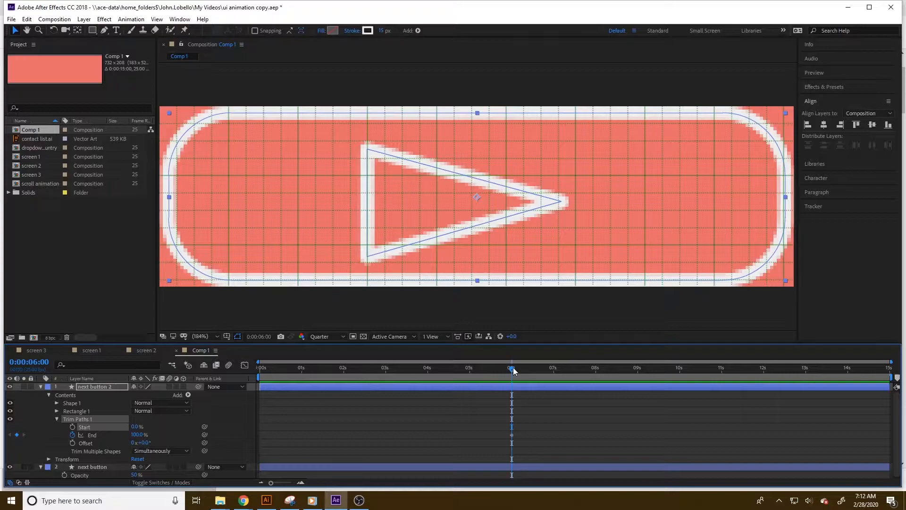
left_click_drag(517, 371, 480, 372)
left_click_drag(132, 435, 94, 435)
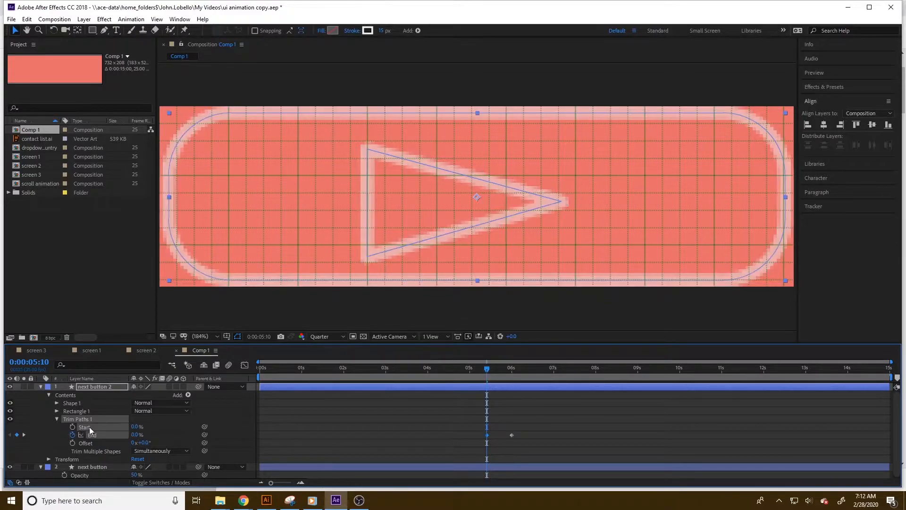
mouse_move(475, 367)
left_mouse_down()
mouse_move(422, 375)
mouse_move(528, 369)
left_mouse_up()
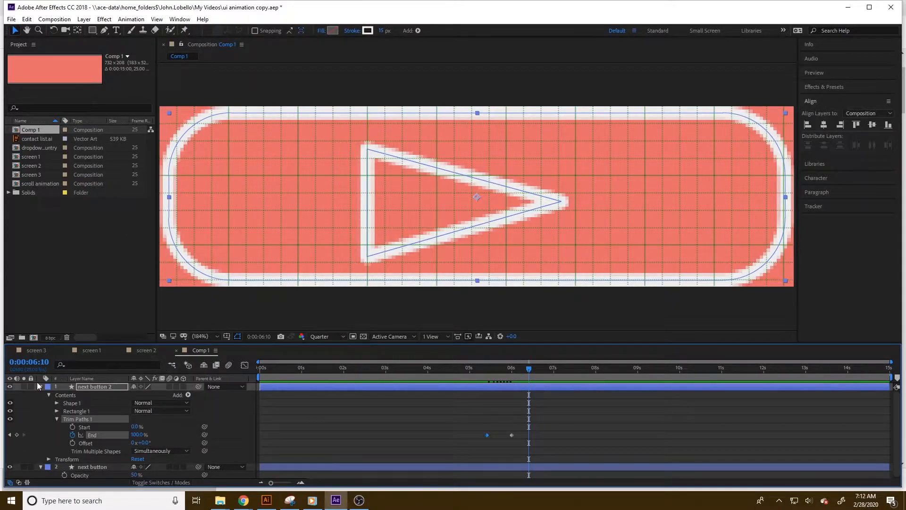
Rename the composition Comp 1 as next button.
right_click(31, 130)
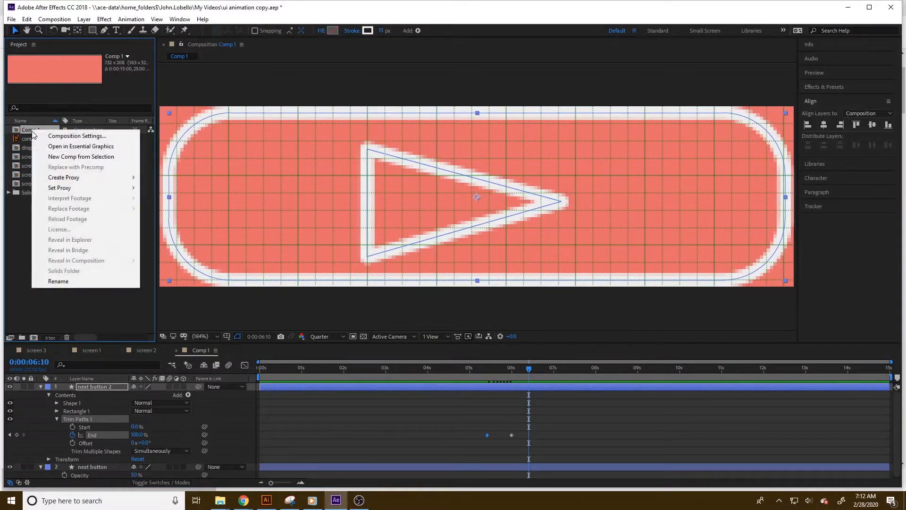
left_click(66, 281)
type("next button")
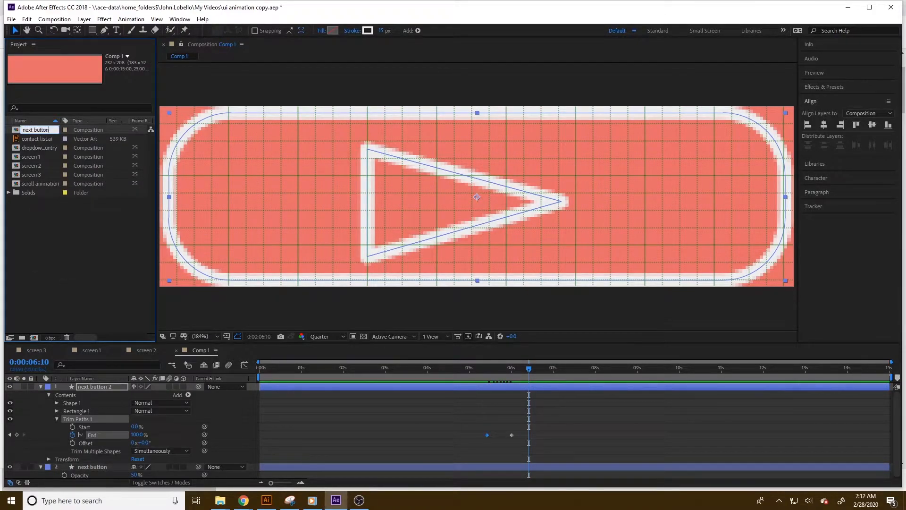
key("Return")
Place the next button composition into screen 3 over the placeholder button.
left_click(16, 303)
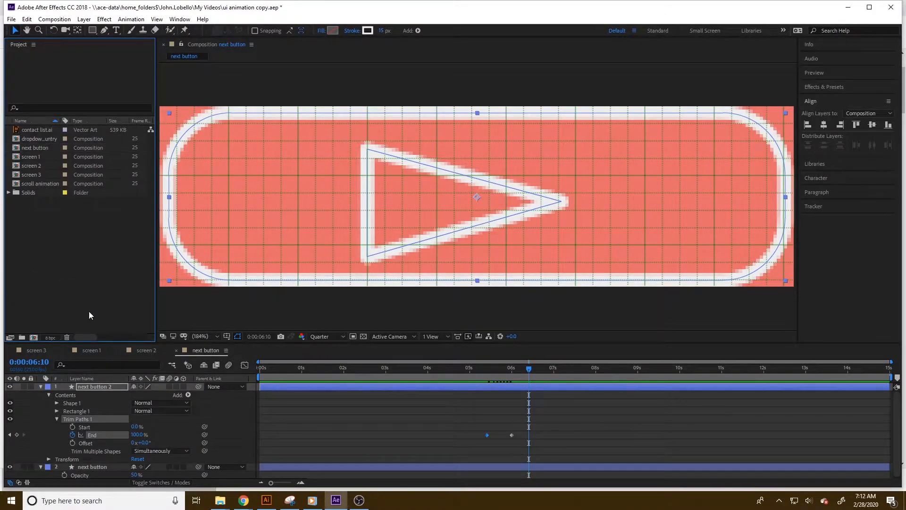
left_click(176, 350)
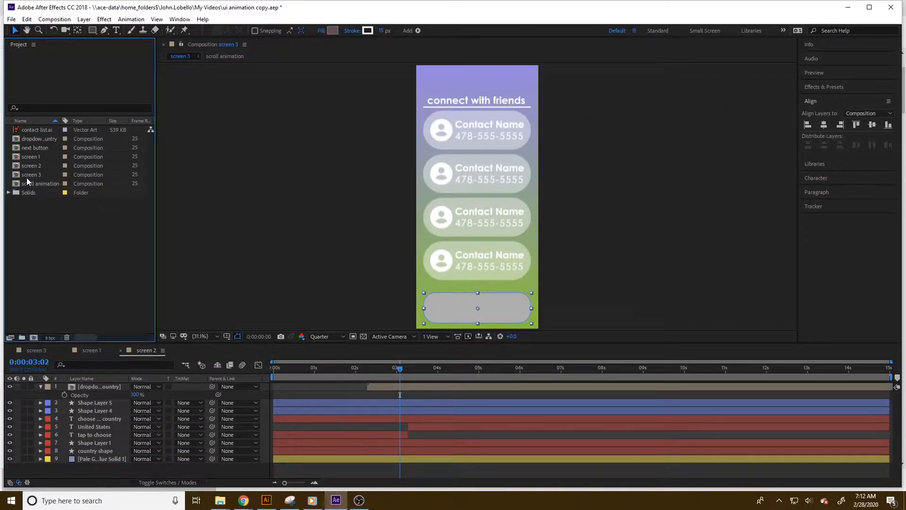
mouse_move(30, 149)
left_mouse_down()
mouse_move(404, 265)
mouse_move(477, 307)
left_mouse_up()
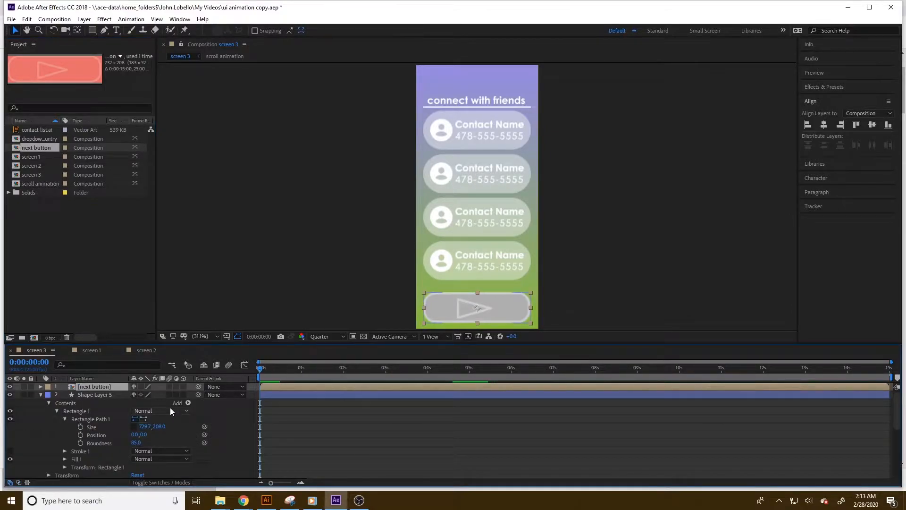
Delete the old placeholder button shape layer from screen 3.
left_click(85, 395)
left_click(7, 395)
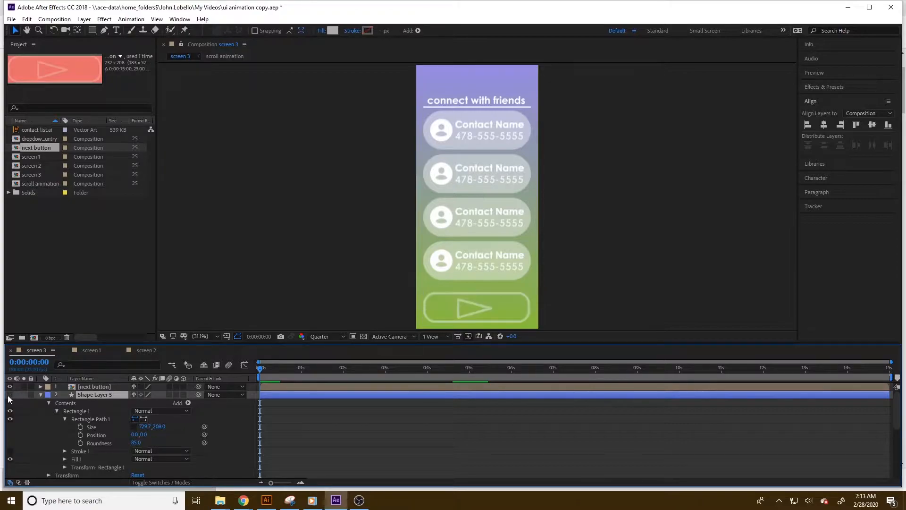
key("Delete")
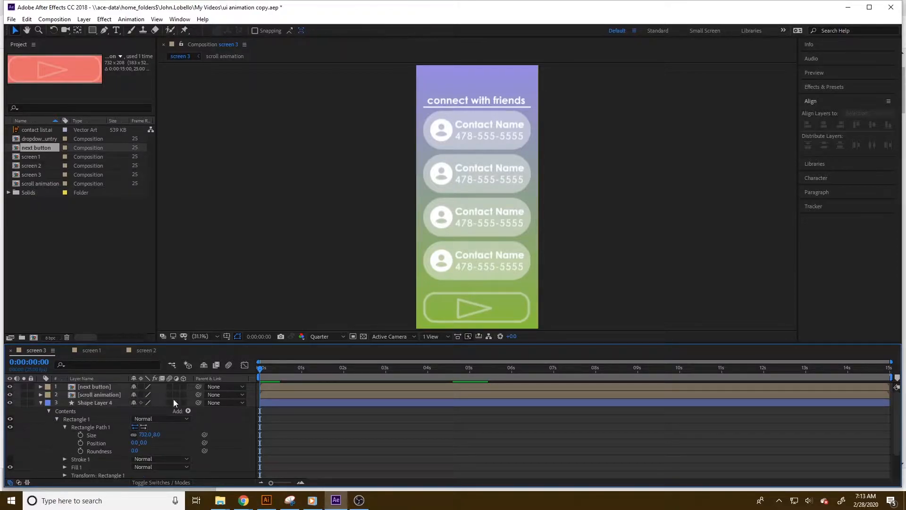
Place the next button composition into screen 1 and show its position property.
left_click_drag(262, 368, 451, 383)
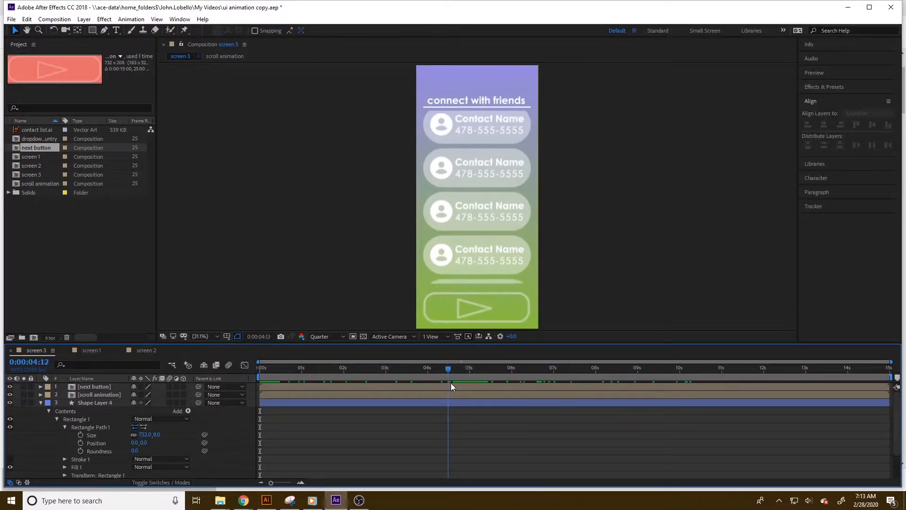
left_click(95, 351)
left_click_drag(31, 165, 478, 303)
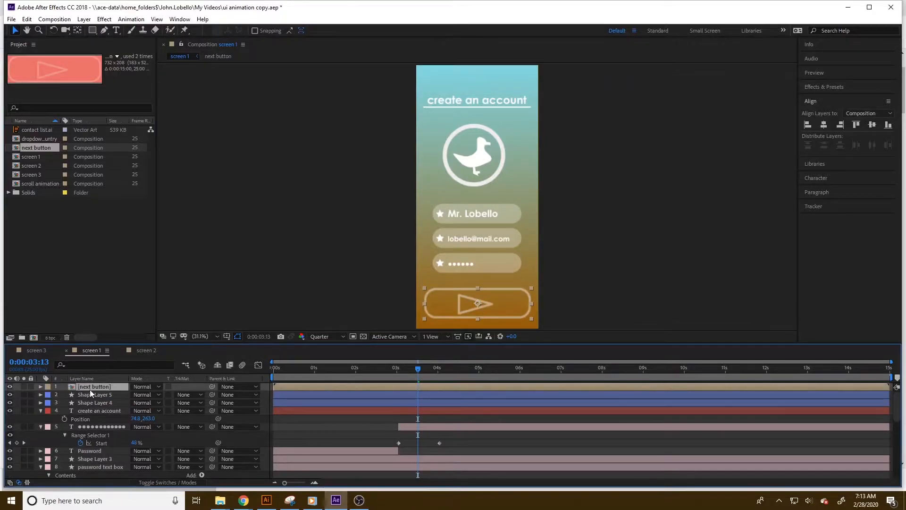
key("p")
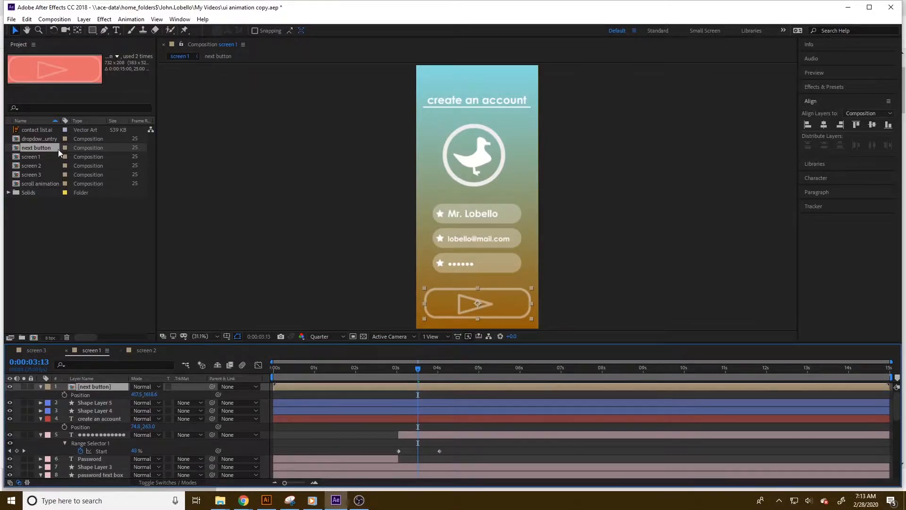
In screen 3, center the next button layer horizontally in the composition and set its Y position to 1648.
left_click(47, 352)
left_click(91, 385)
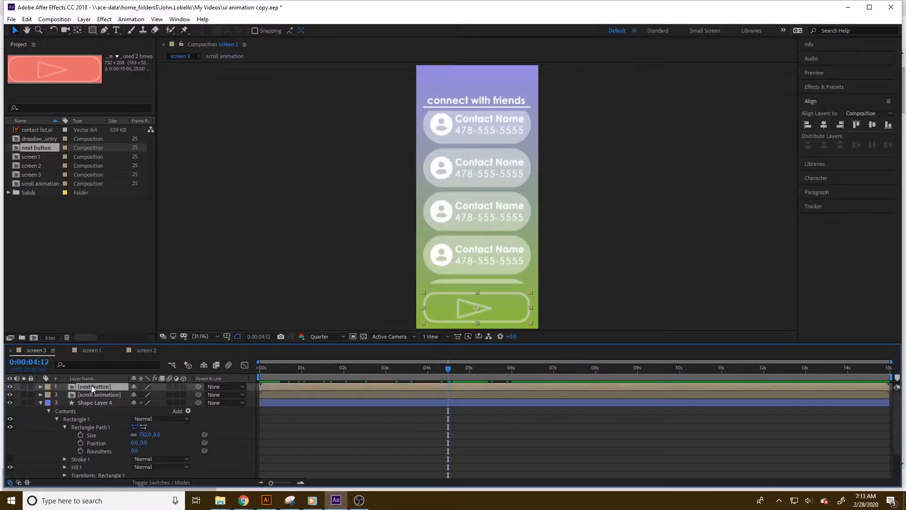
key("p")
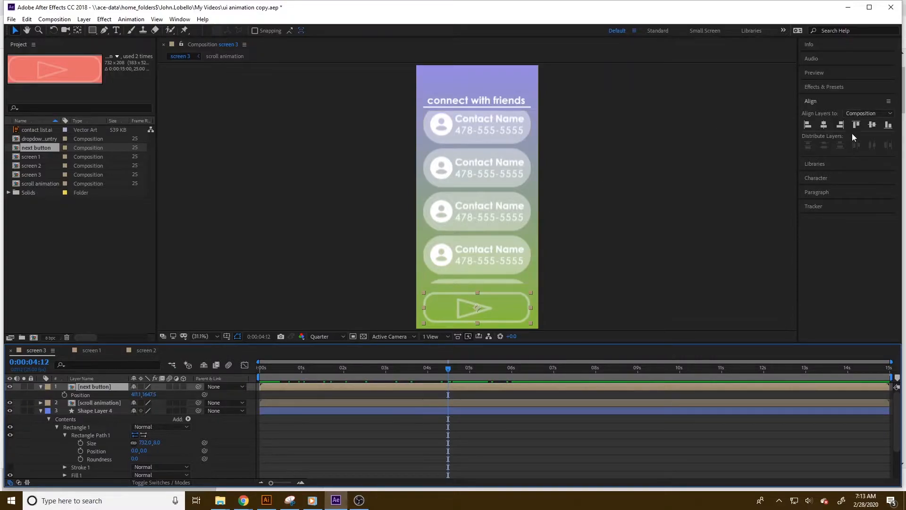
left_click(823, 128)
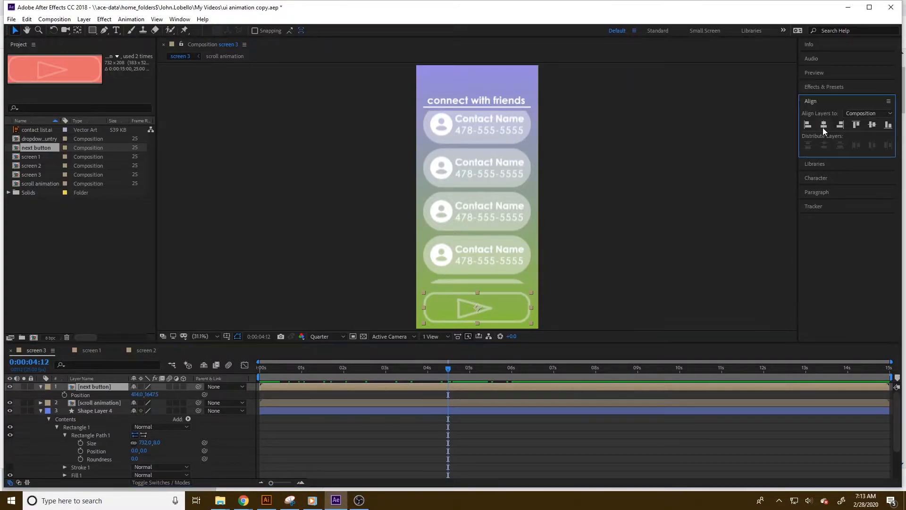
left_click(151, 394)
type("1648")
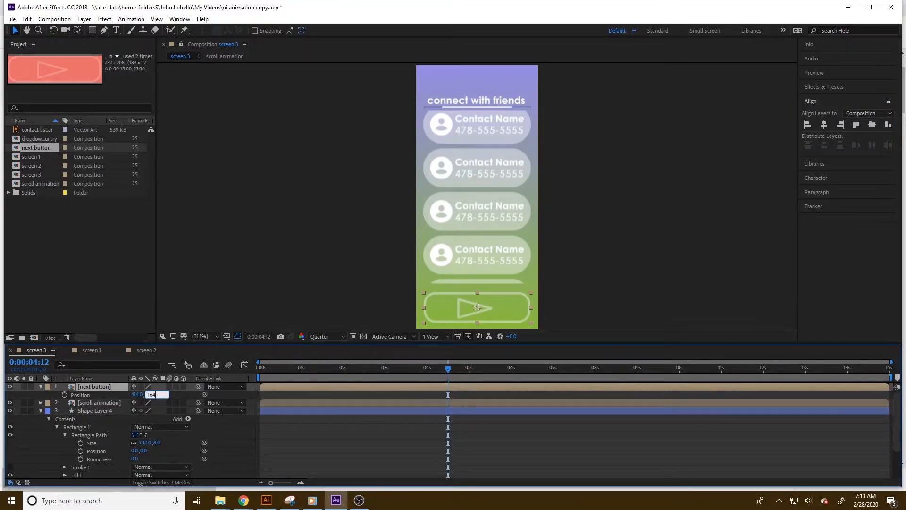
key("Return")
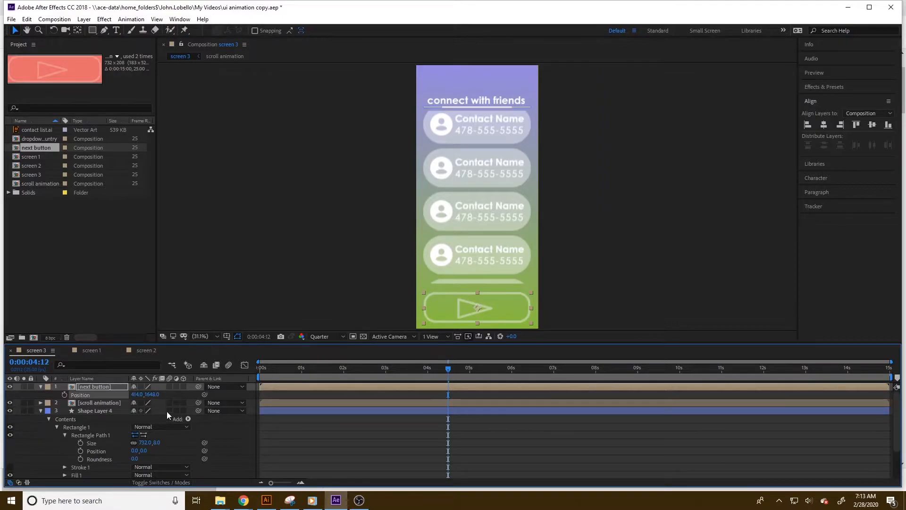
In screen 1, center the next button layer horizontally and set its Y position to 1648.
left_click(94, 350)
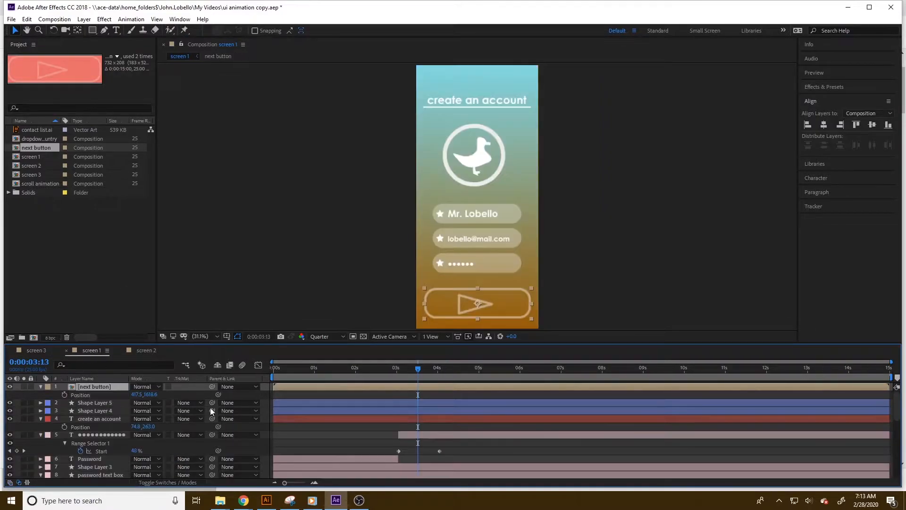
left_click(825, 126)
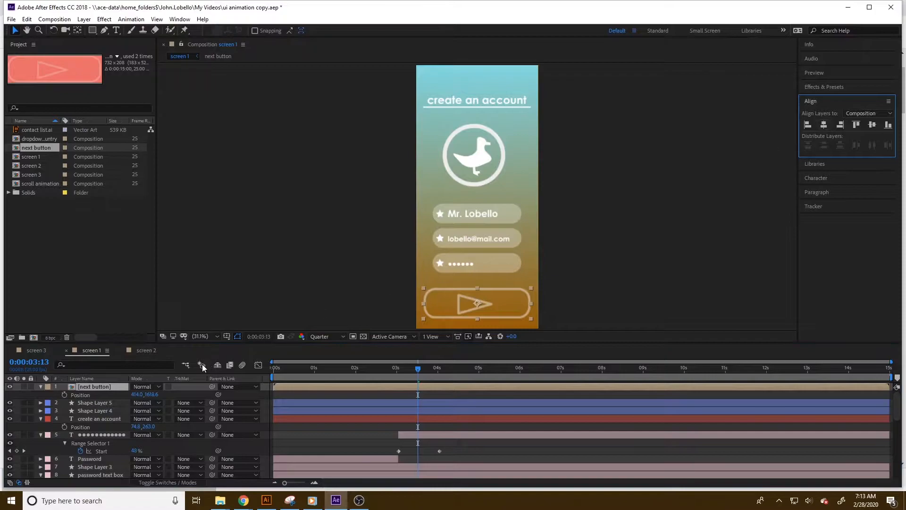
left_click(150, 394)
type("1648")
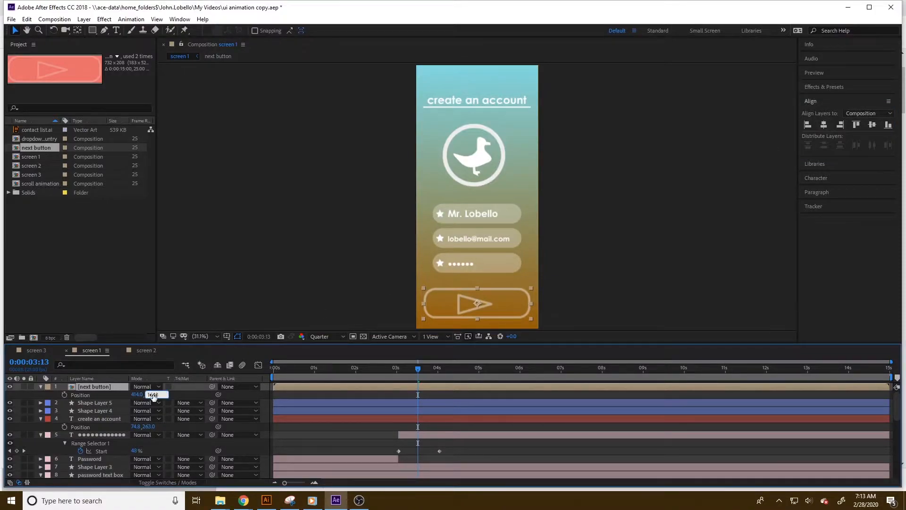
key("Return")
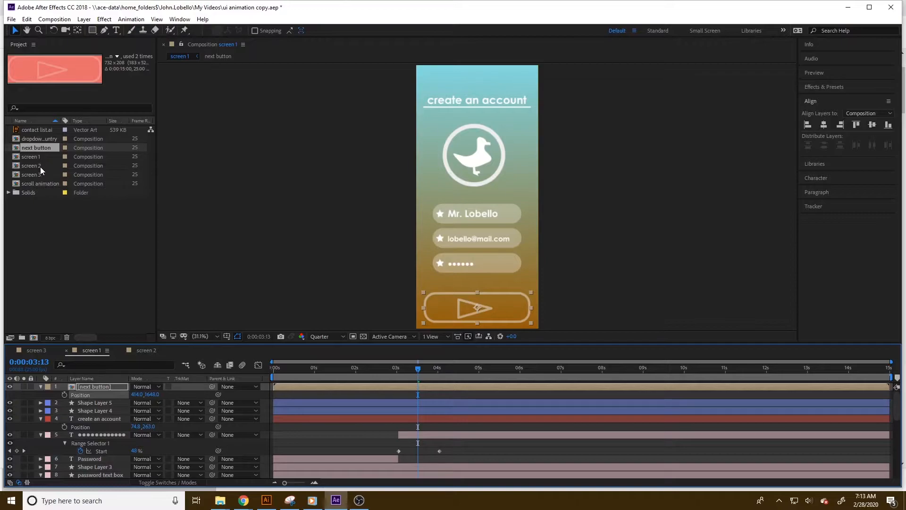
Place the next button composition into screen 2 and center it horizontally.
left_click(137, 351)
left_click(94, 388)
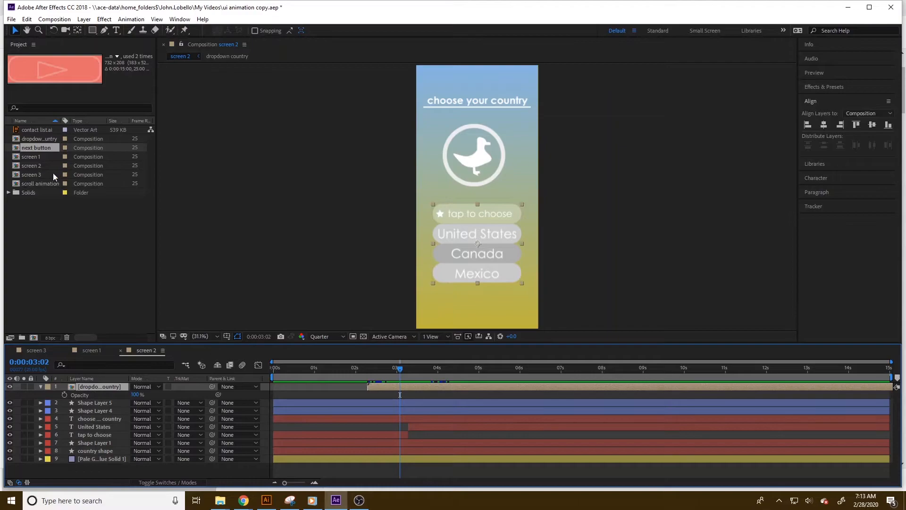
left_click_drag(33, 146, 482, 306)
left_click(825, 125)
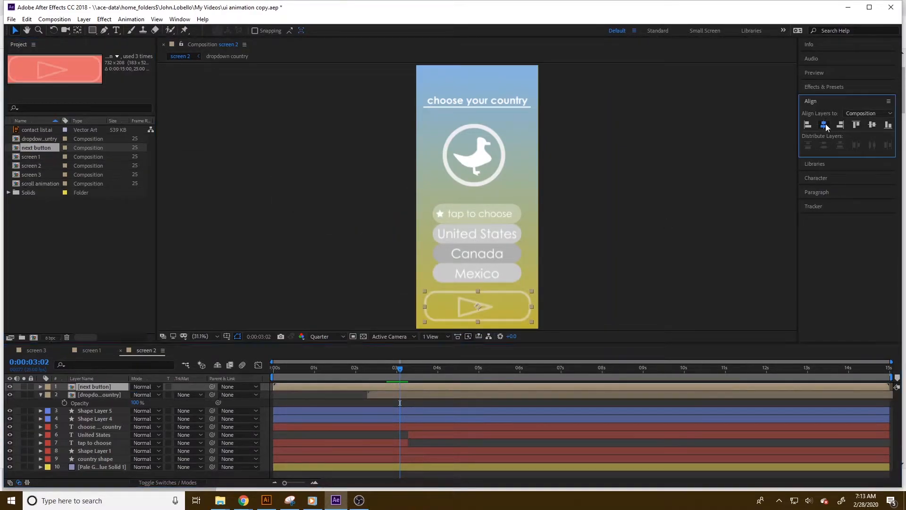
Set the screen 2 next button layer's Y position to 1648.
left_click(81, 386)
key("p")
left_click(152, 394)
type("1648")
key("Return")
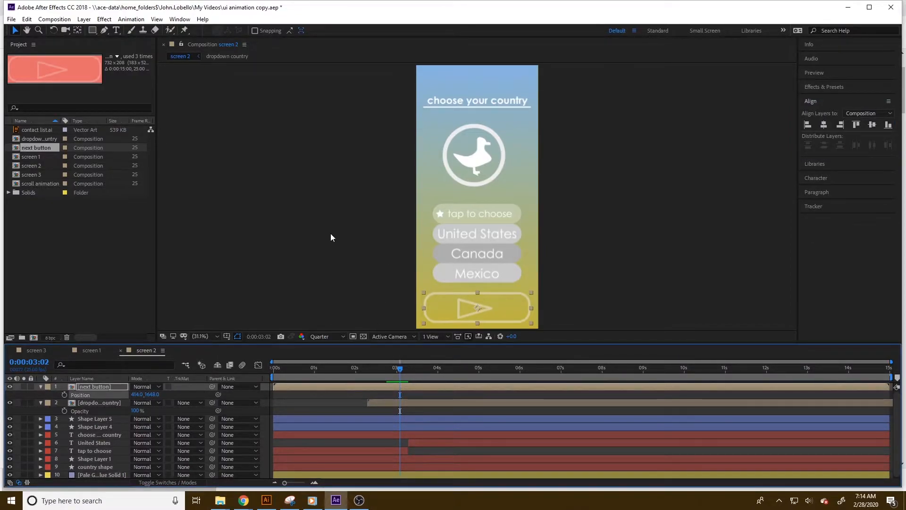
Preview the next button animation on screens 1, 2 and 3 by scrubbing through their timelines.
left_click(330, 233)
left_click(90, 351)
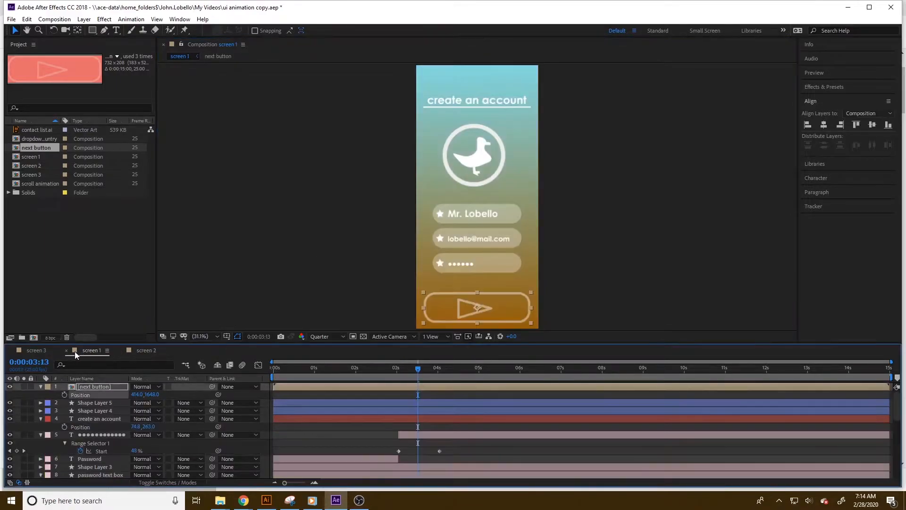
left_click(31, 350)
left_click(92, 350)
left_click_drag(280, 368, 552, 369)
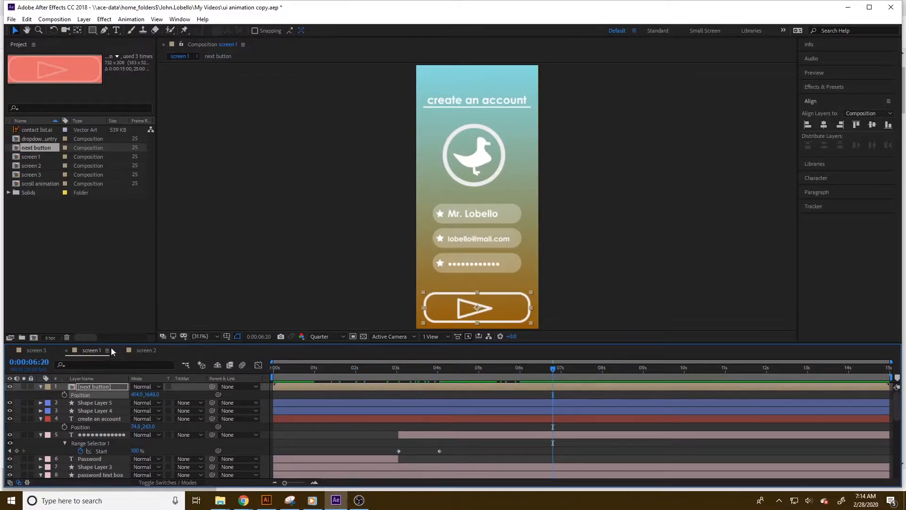
left_click(146, 350)
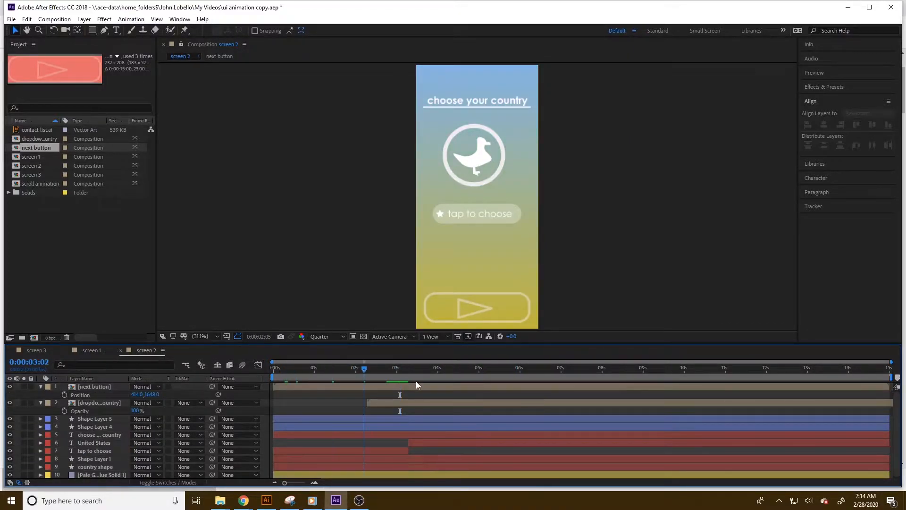
left_click(562, 368)
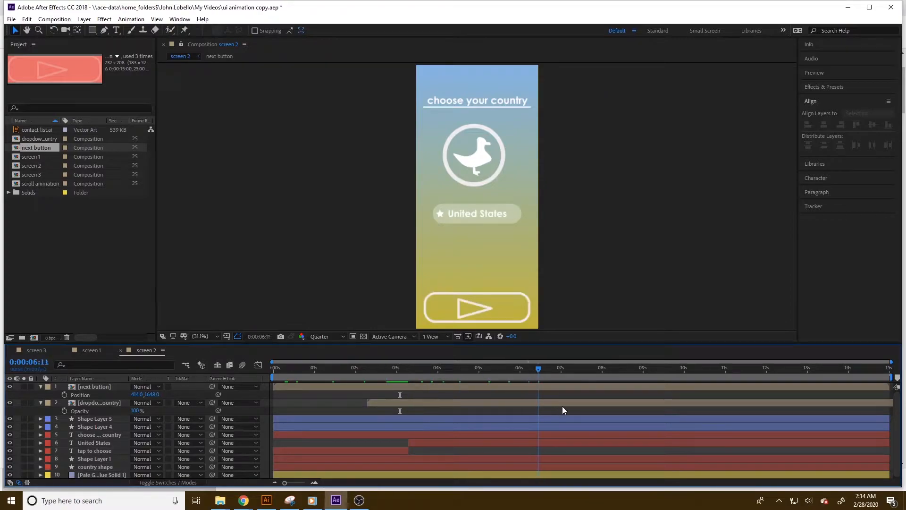
left_click(37, 351)
left_click_drag(331, 369, 537, 386)
left_click(23, 257)
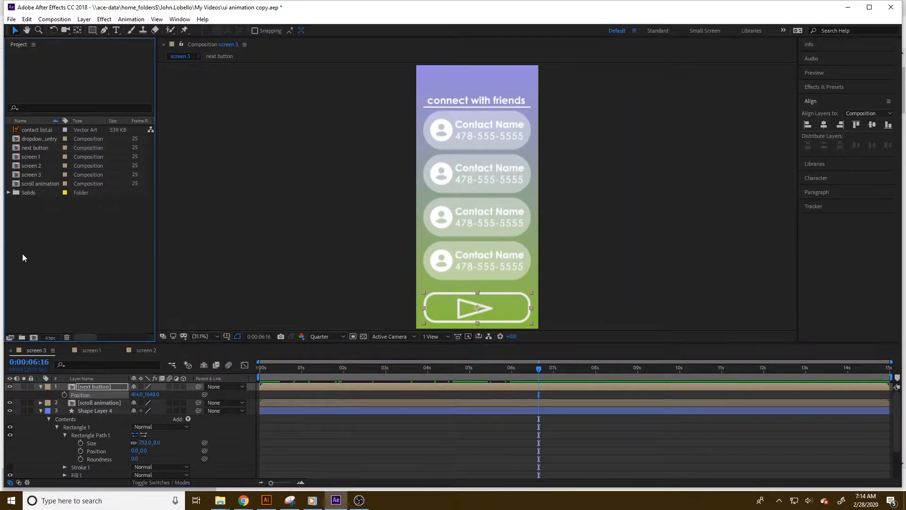
Duplicate the screen 1 composition and rename the copy screen 0, and also duplicate the screen 3 composition.
left_click(30, 173)
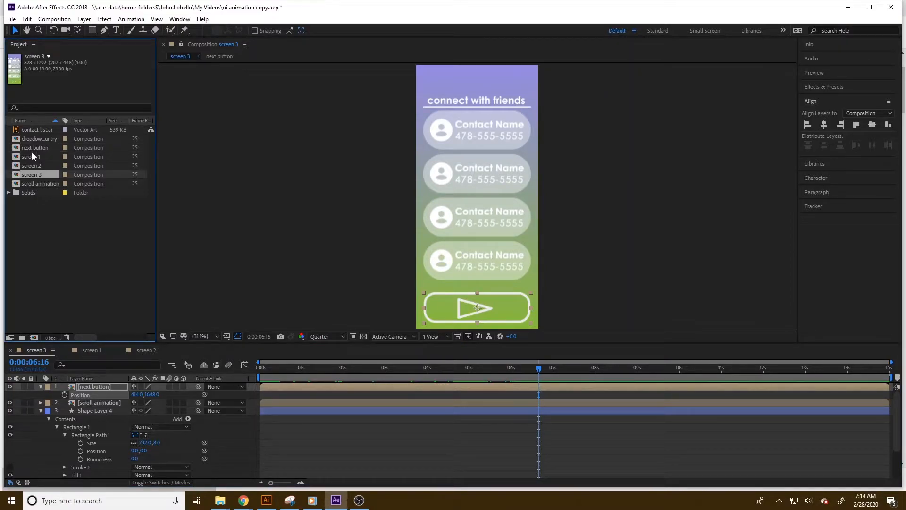
left_click(30, 158)
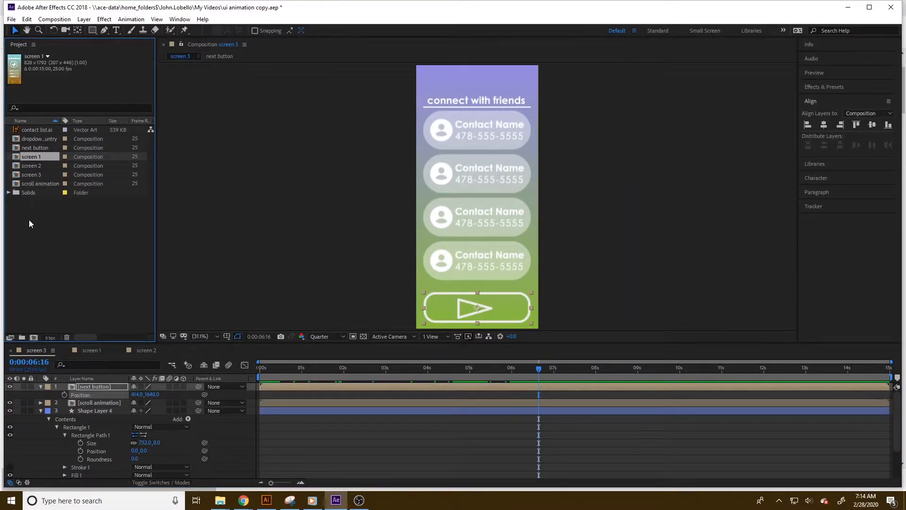
key("ctrl+d")
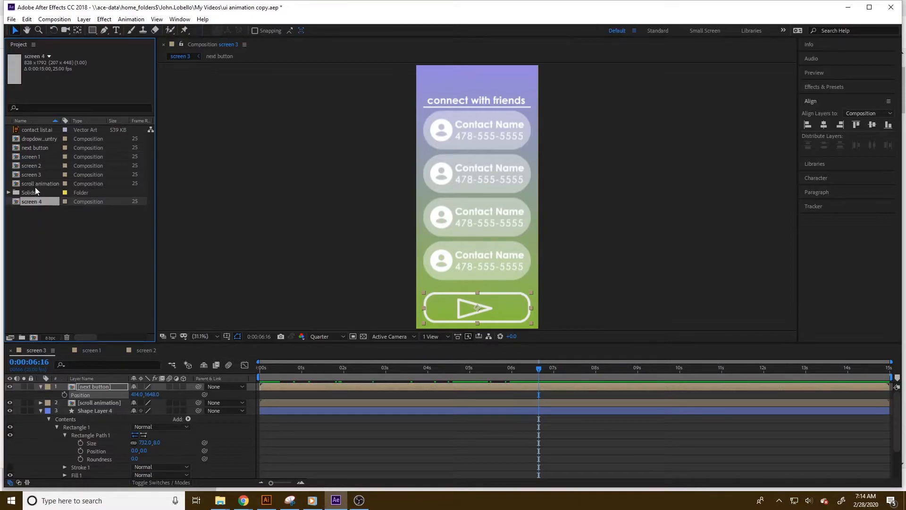
right_click(38, 184)
left_click(65, 336)
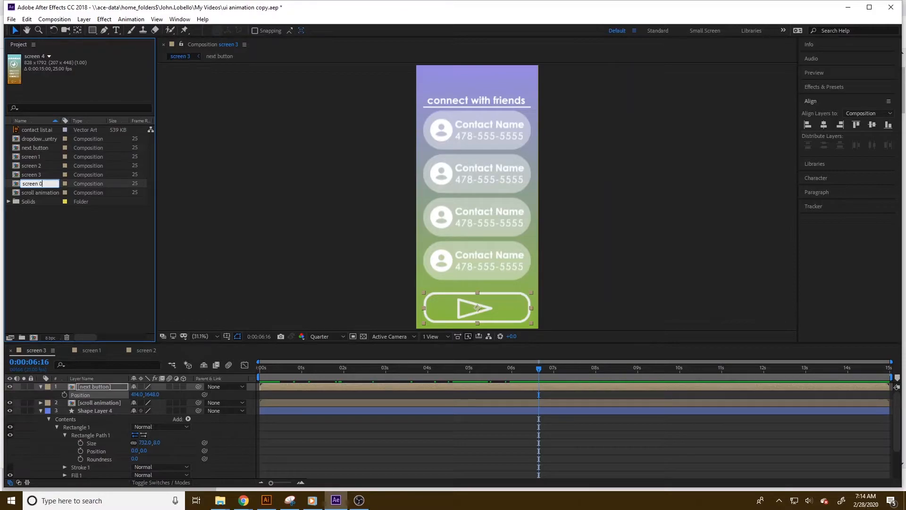
key("Return")
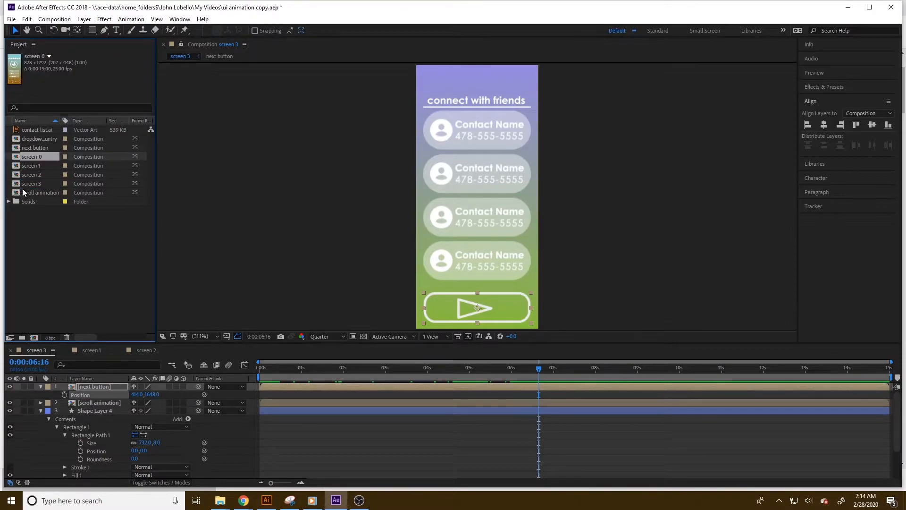
left_click(31, 184)
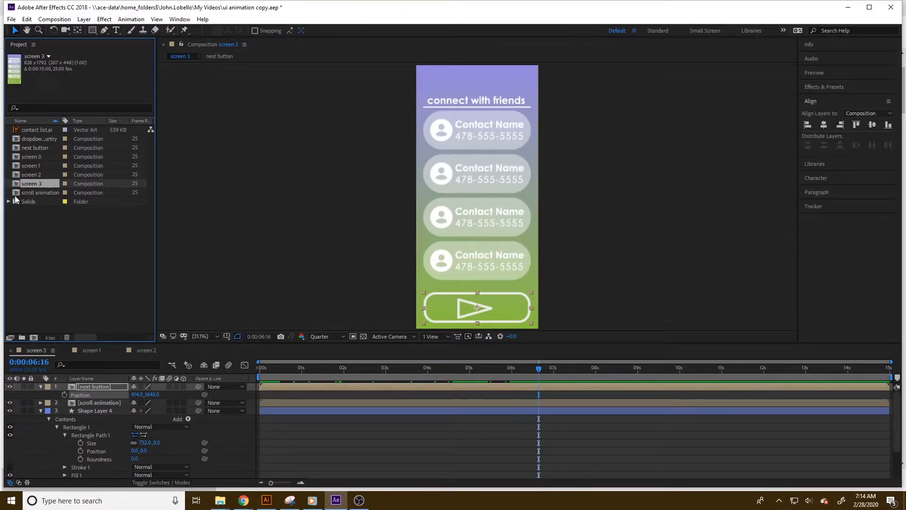
key("ctrl+d")
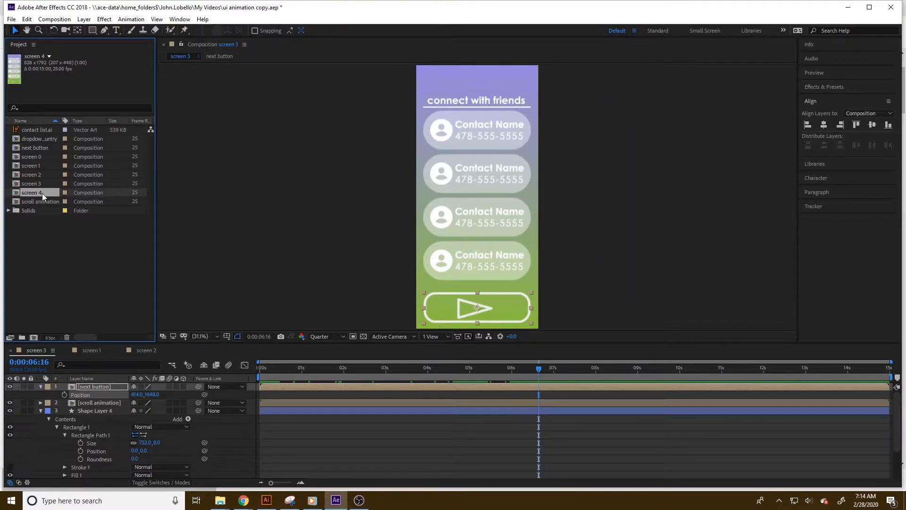
Open the screen 0 composition and close the other compositions' timeline tabs.
left_click(43, 157)
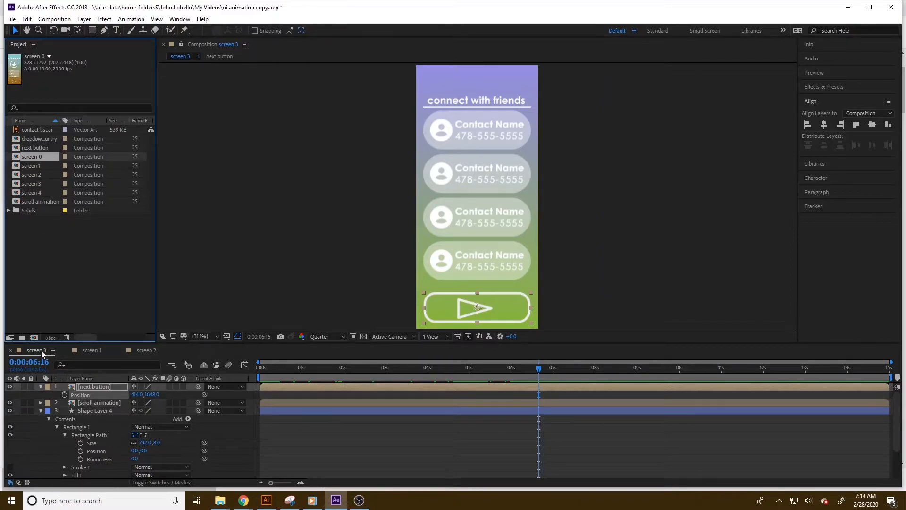
double_click(44, 157)
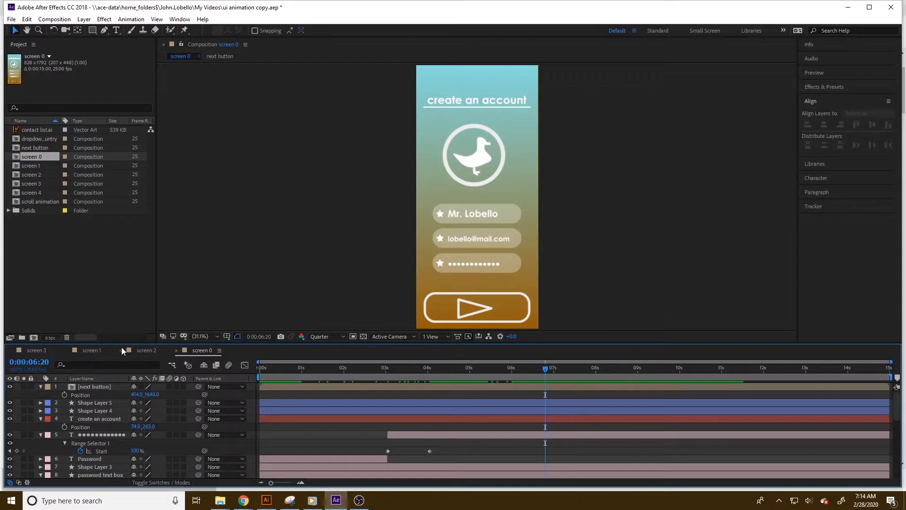
left_click(121, 350)
left_click(66, 350)
left_click(11, 351)
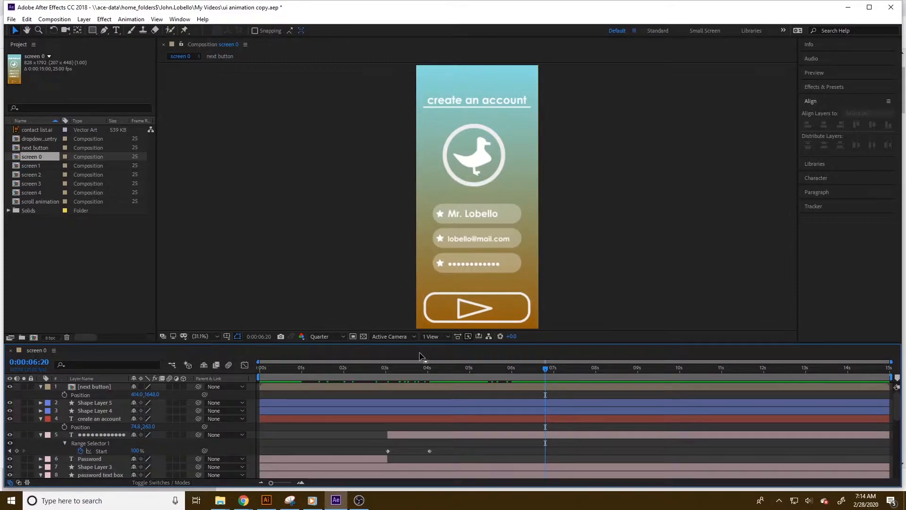
In screen 0, delete every layer except the duck icon shape and the background solid.
left_click(452, 132)
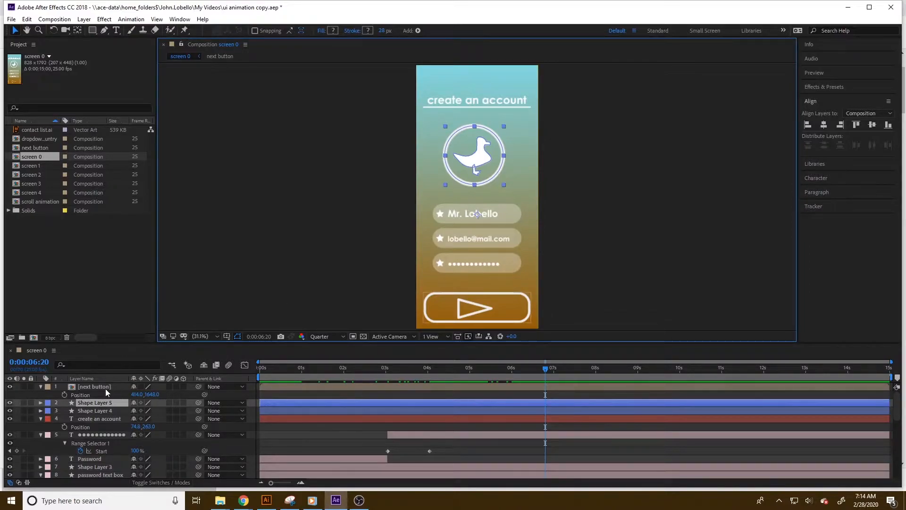
left_click(104, 388)
key("Delete")
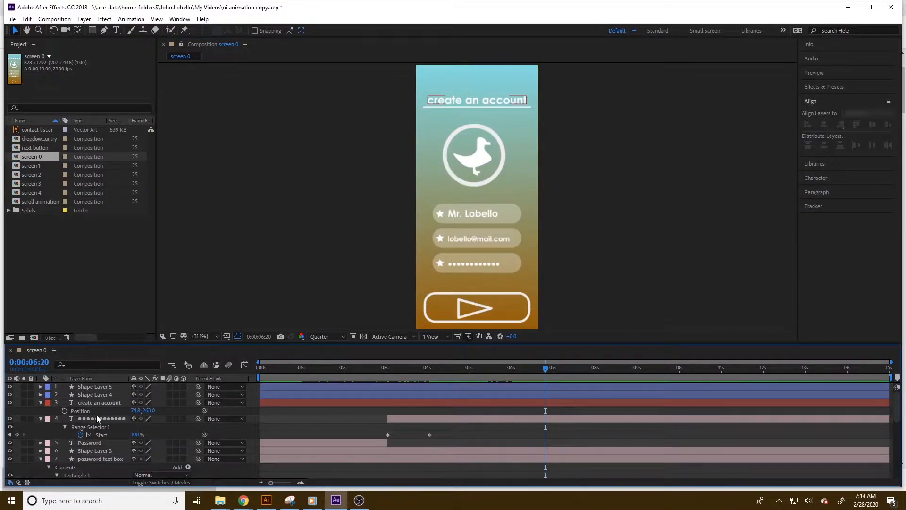
left_click(94, 394)
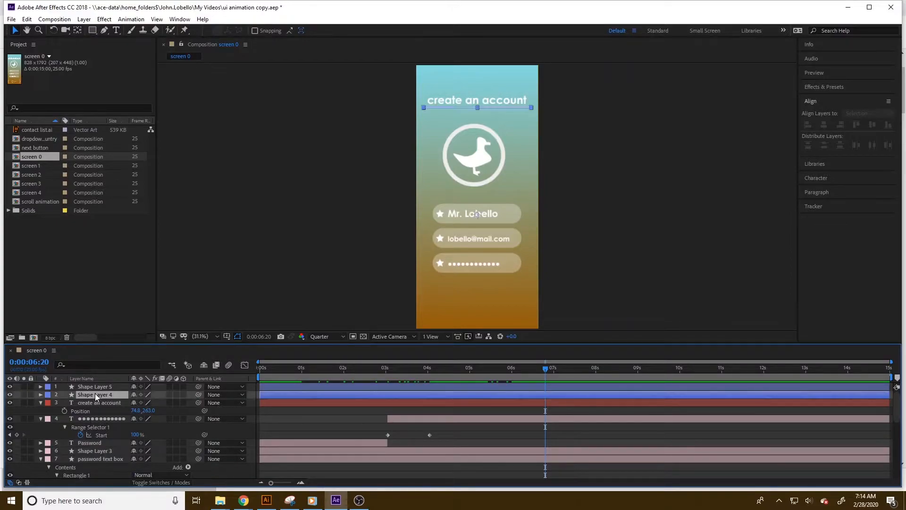
key("Delete")
left_click(98, 396)
key("Delete")
left_click(90, 402)
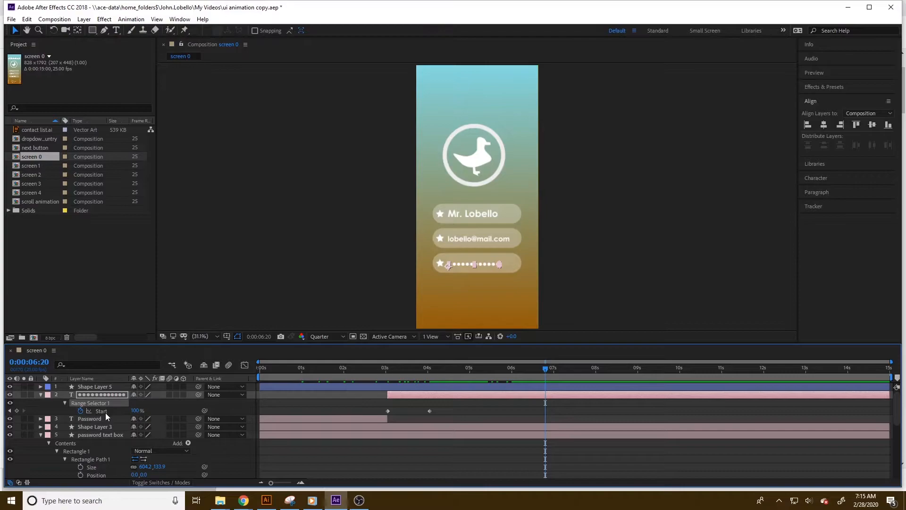
key("Delete")
left_click(90, 400)
key("Delete")
left_click(88, 395)
key("Delete")
left_click(89, 397)
key("Delete")
left_click(88, 398)
key("Delete")
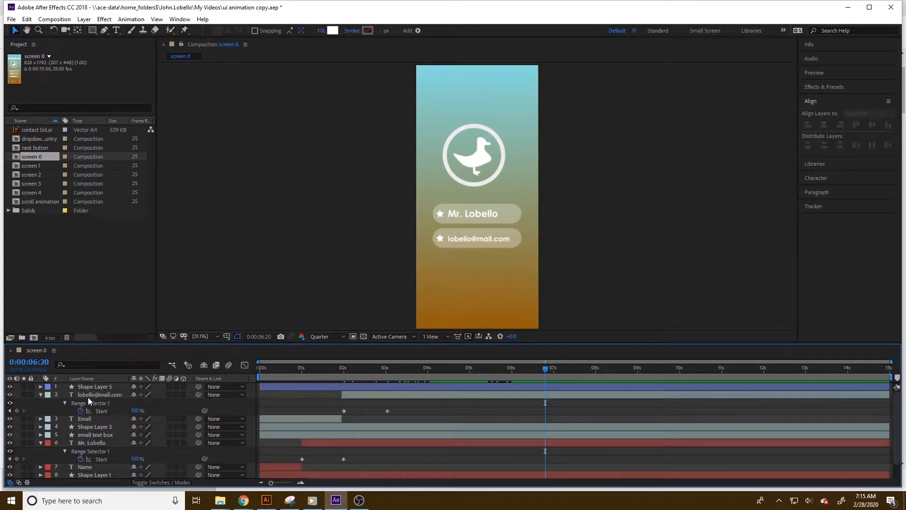
left_click(88, 397)
key("Delete")
left_click(89, 398)
key("Delete")
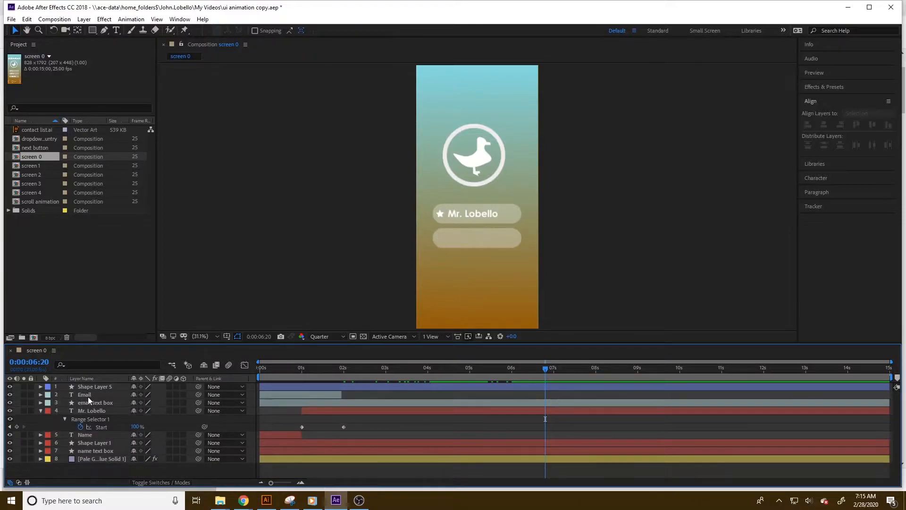
left_click(88, 397)
key("Delete")
left_click(87, 397)
key("Delete")
left_click(87, 396)
key("Delete")
left_click(90, 396)
key("Delete")
left_click(89, 397)
key("Delete")
left_click(90, 396)
key("Delete")
left_click(89, 396)
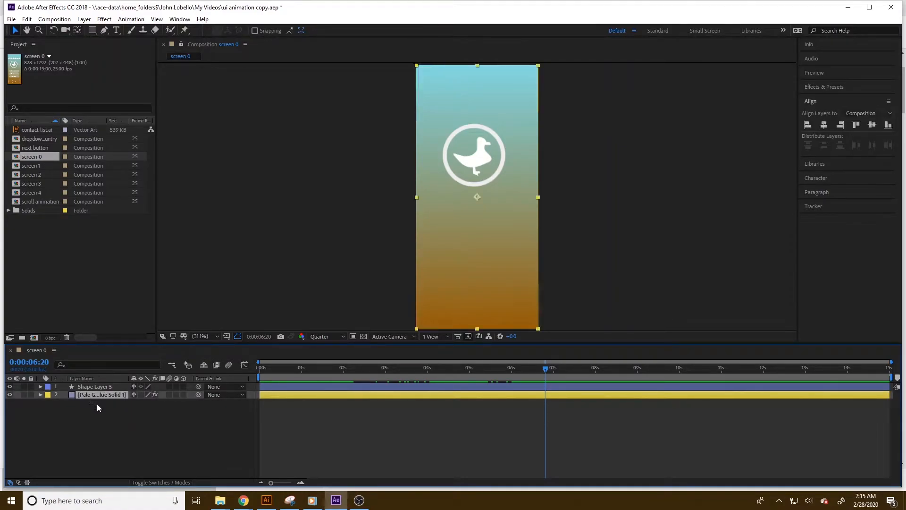
left_click(97, 404)
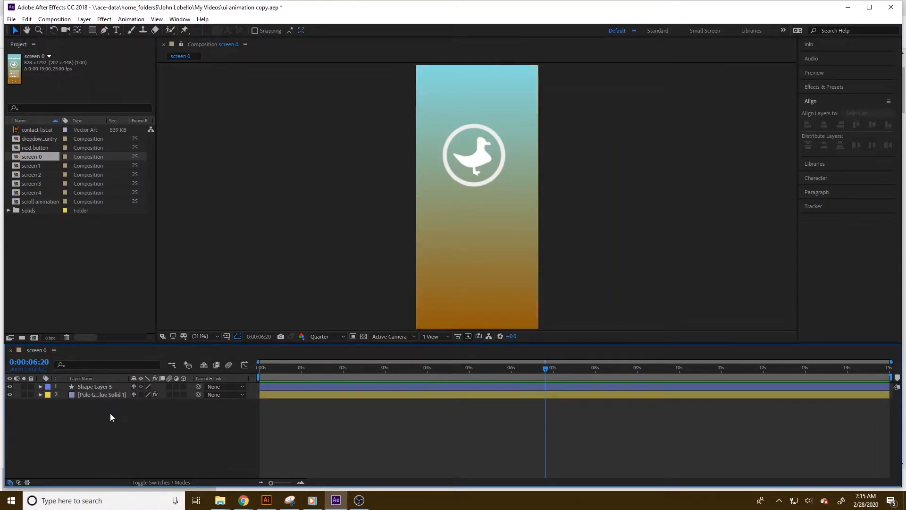
Open screen 4 and delete the next button, scroll animation and contact shape layers, keeping the title and background.
left_click(49, 193)
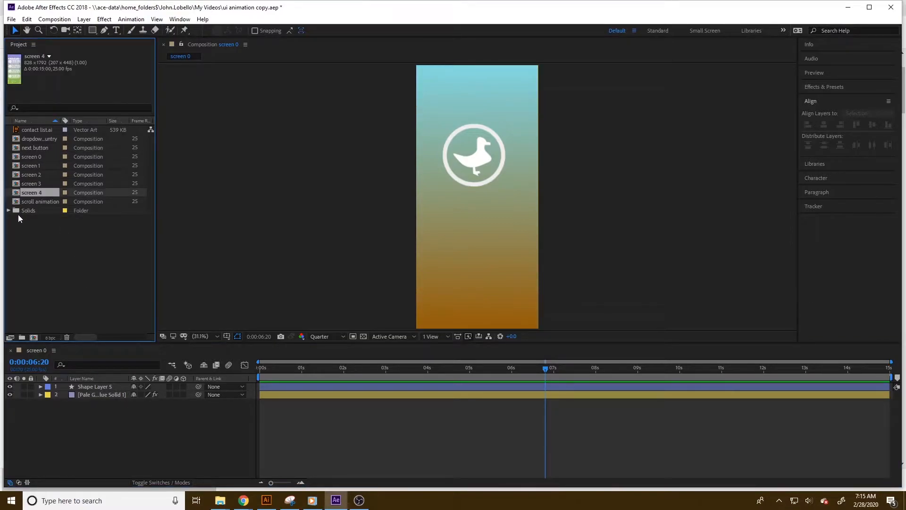
double_click(35, 191)
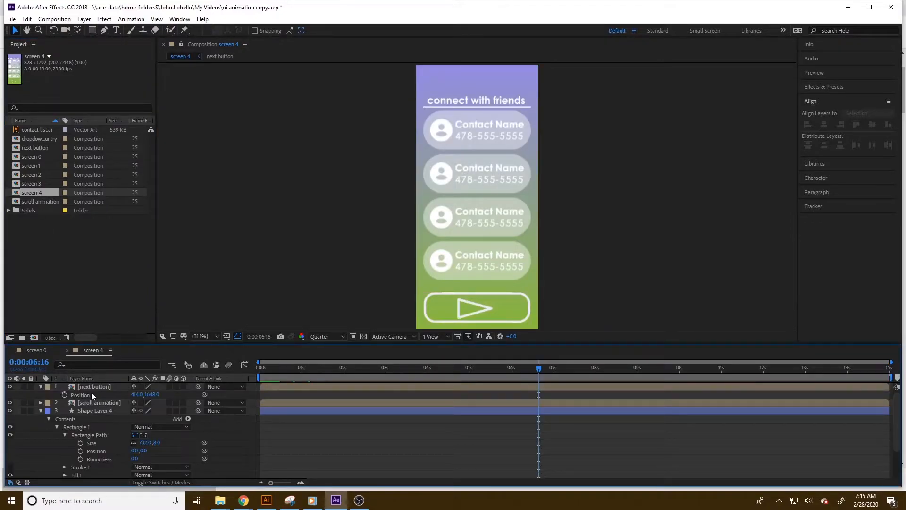
left_click(87, 386)
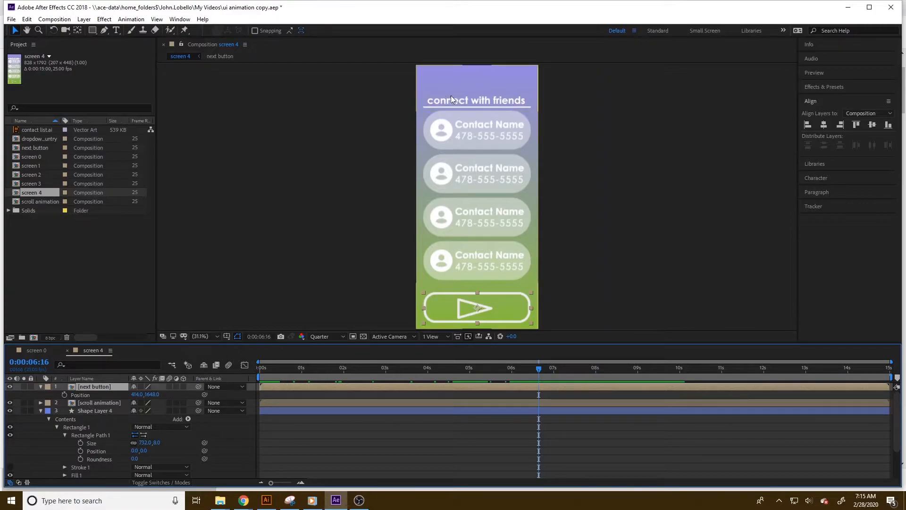
key("Delete")
left_click(105, 386)
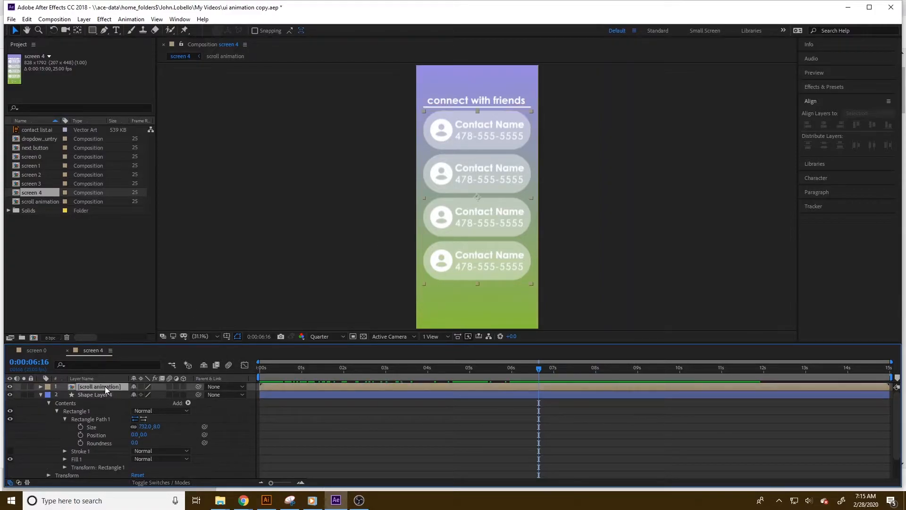
key("Delete")
left_click(105, 386)
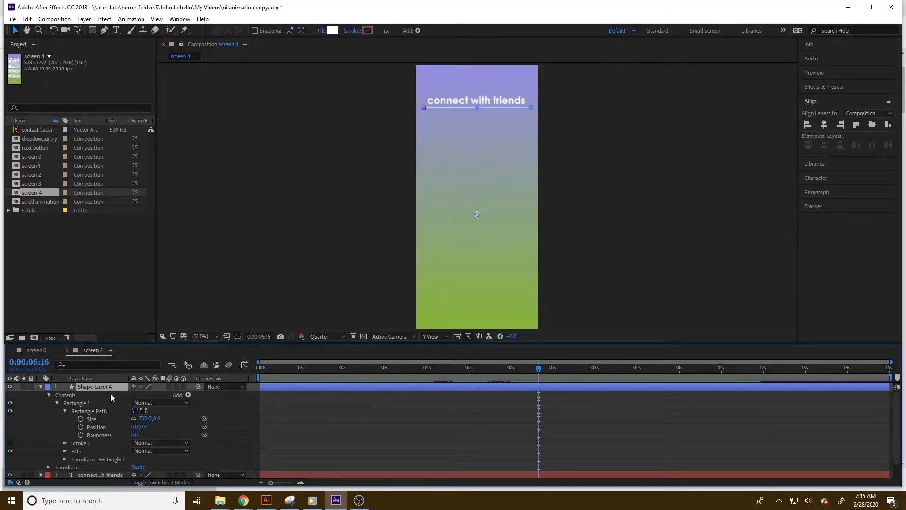
left_click(110, 394)
left_click(108, 386)
key("Delete")
Center the title text layer vertically in the screen 4 composition.
left_click(108, 386)
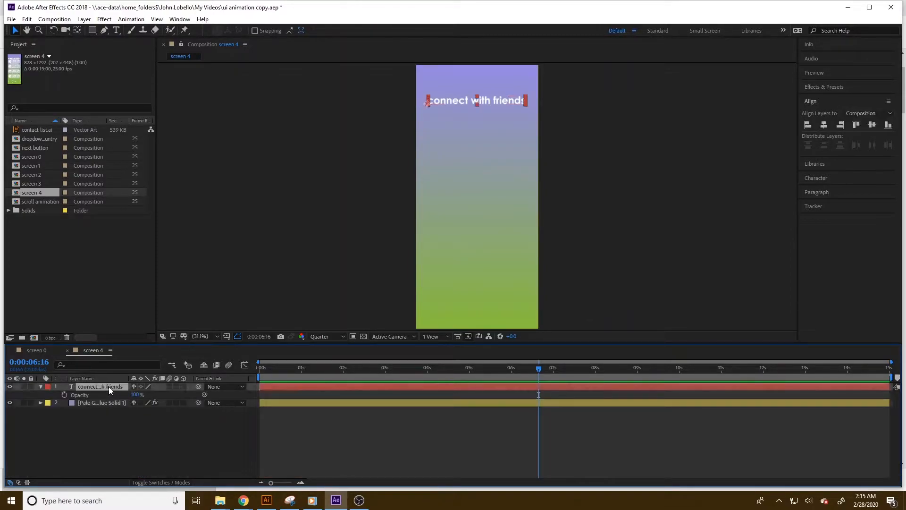
left_click(872, 124)
double_click(484, 192)
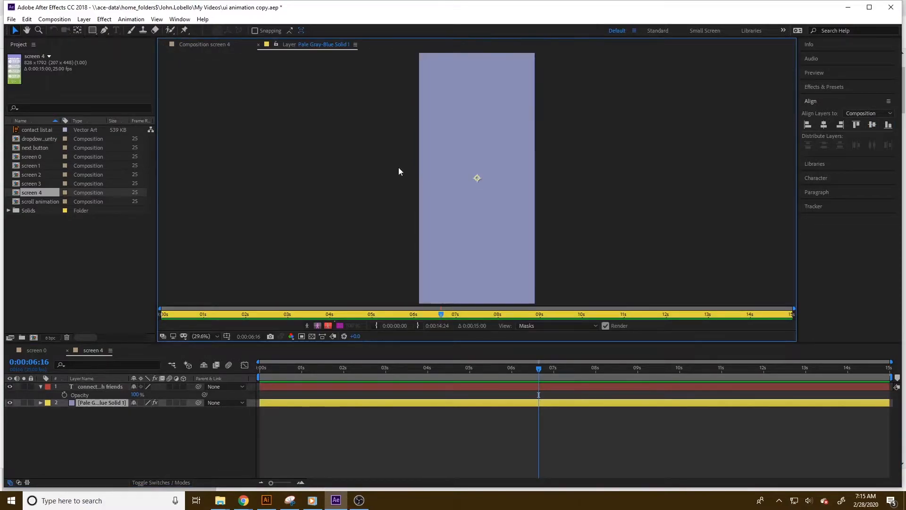
left_click(258, 44)
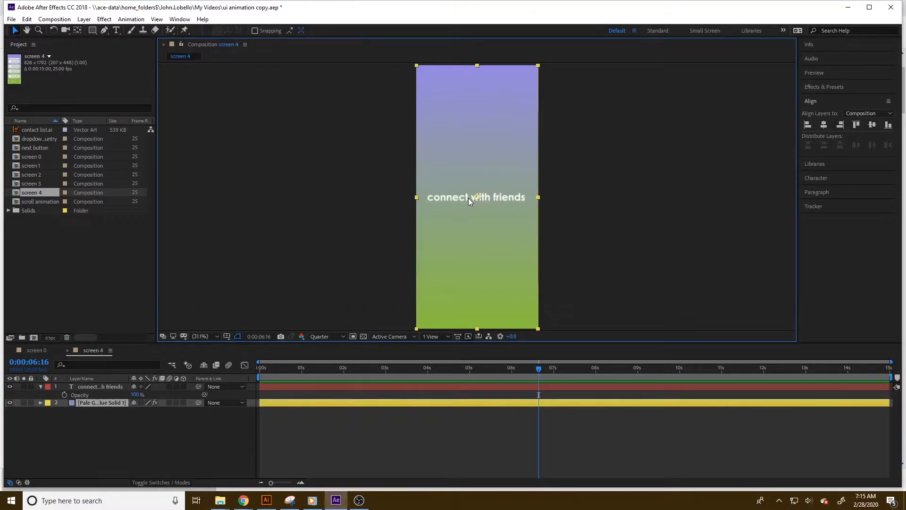
Change the title text to "welcome!" and center it horizontally in the composition.
double_click(470, 201)
left_click(264, 44)
left_click(102, 386)
double_click(443, 194)
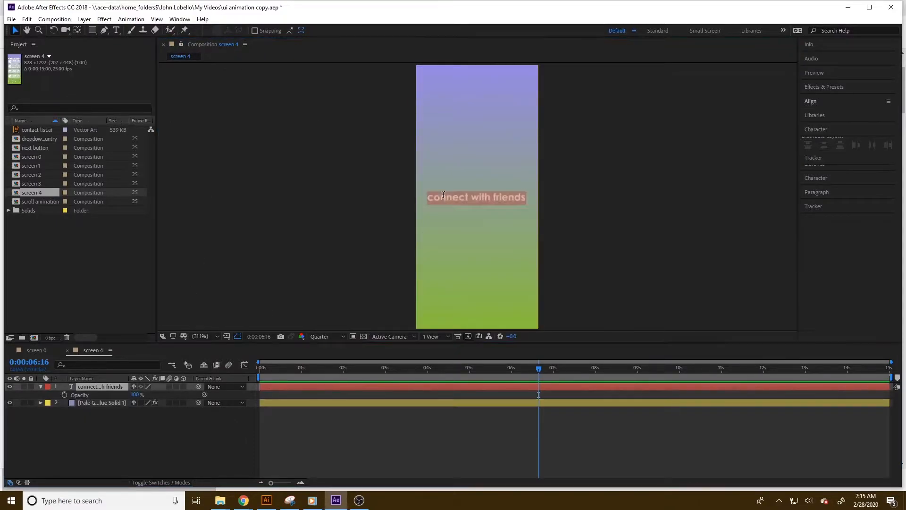
type("welc")
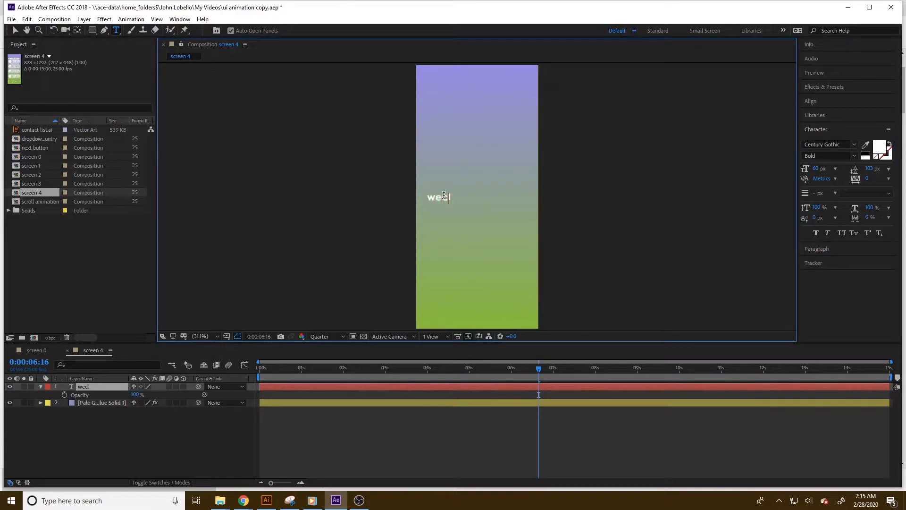
type("ome!")
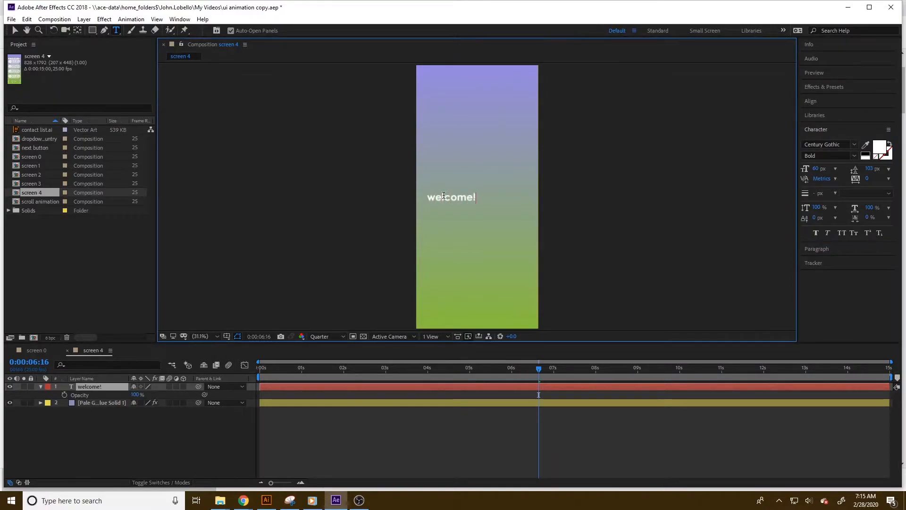
left_click(810, 101)
left_click(823, 124)
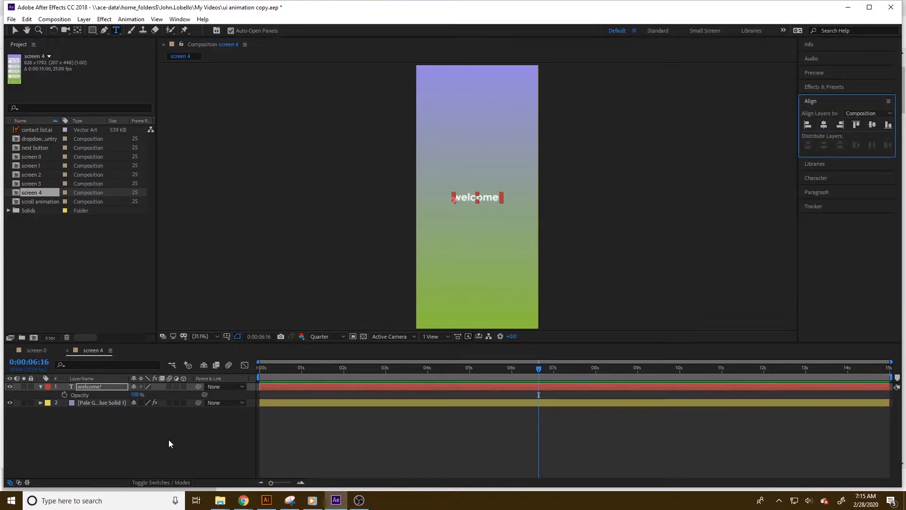
left_click(164, 427)
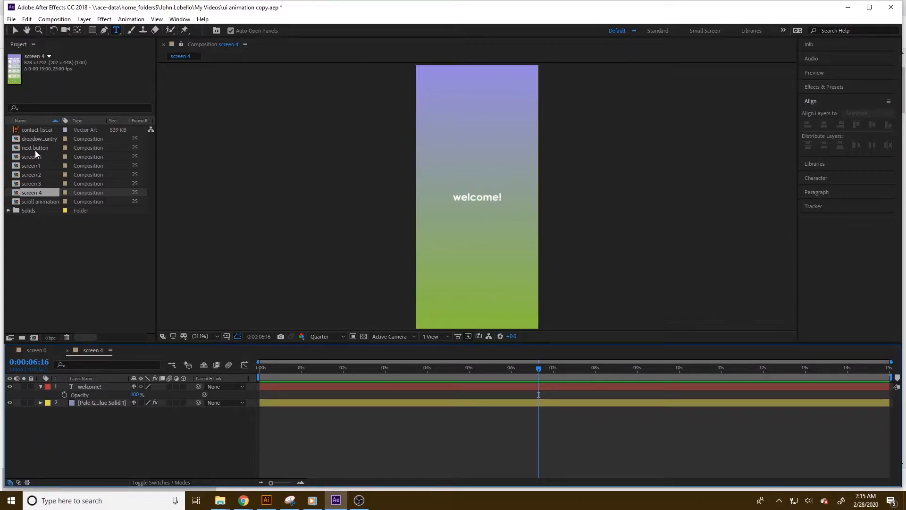
left_click(38, 161)
left_click_drag(38, 157, 142, 348)
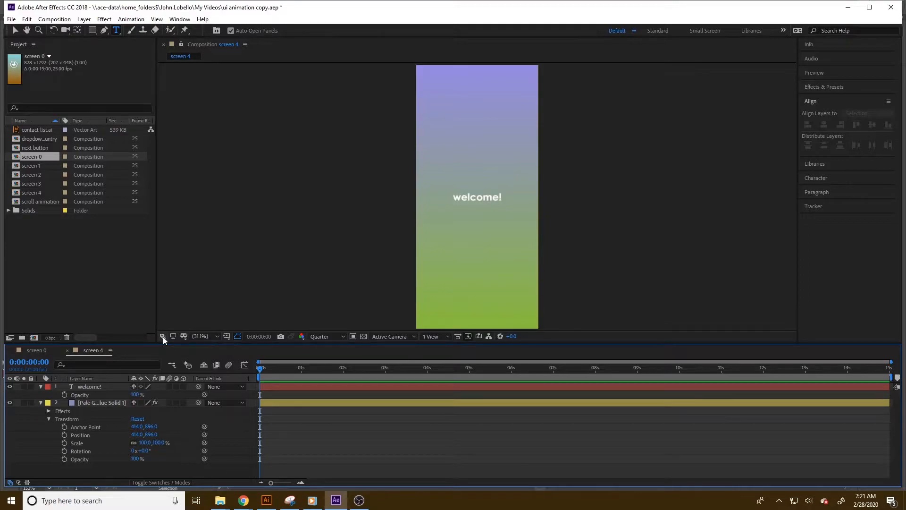
left_click(42, 22)
left_click(47, 29)
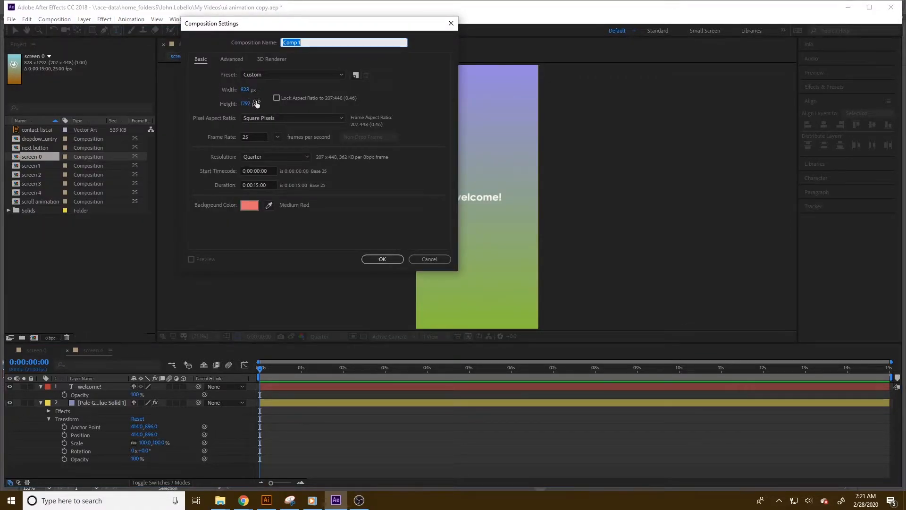
left_click(429, 259)
Create a new composition 848 px wide, 20 px wider than the screens.
left_click(55, 19)
left_click(58, 31)
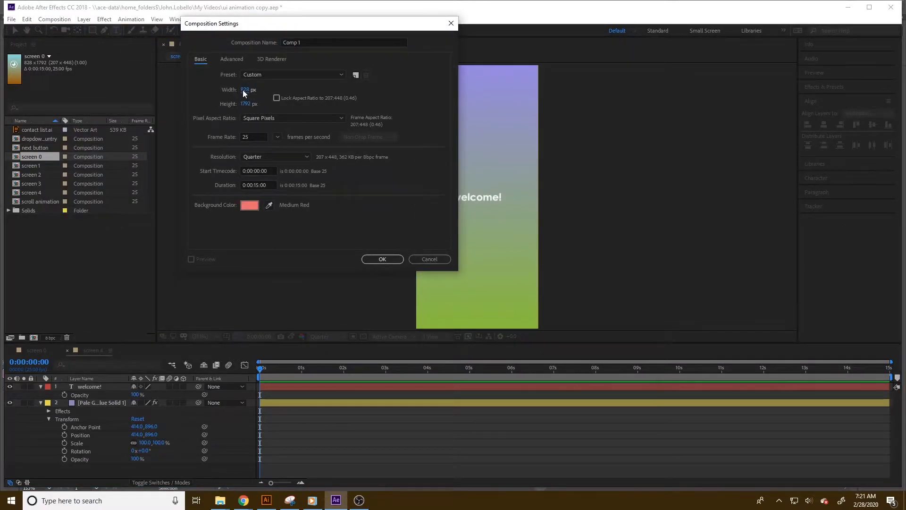
type("828+20")
left_click(275, 105)
left_click(245, 104)
left_click(261, 103)
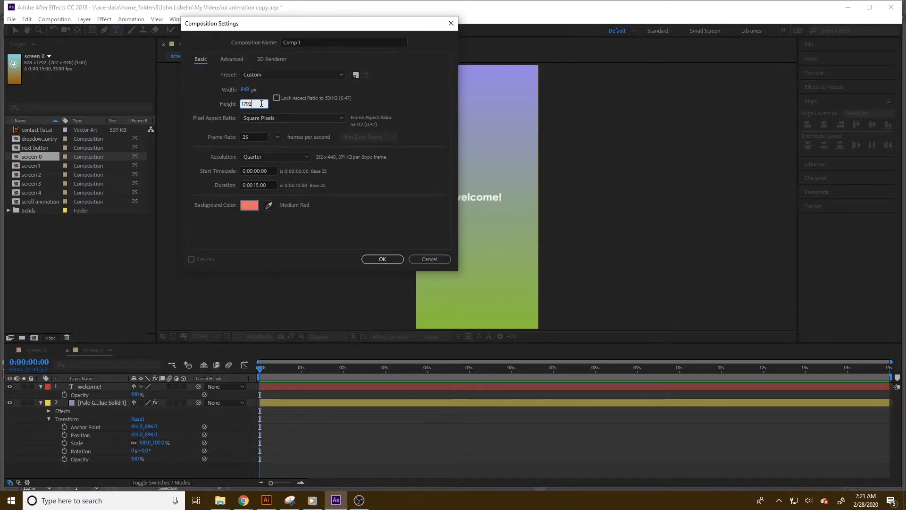
type("60")
left_click(383, 260)
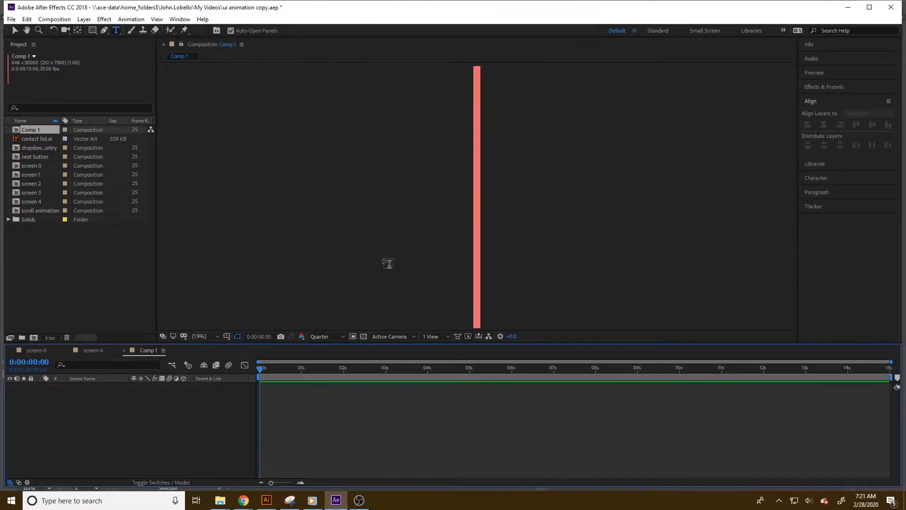
Set the new composition's height to 1852 px in its composition settings.
left_click(52, 19)
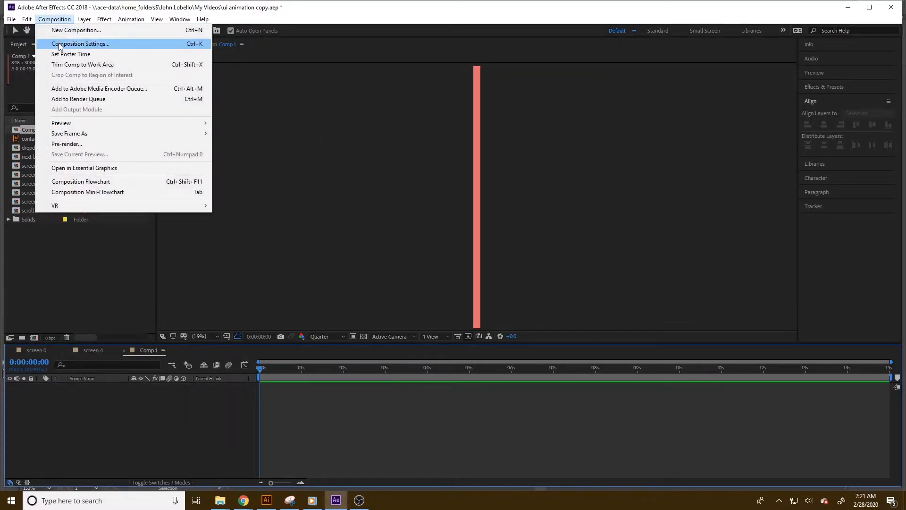
left_click(60, 44)
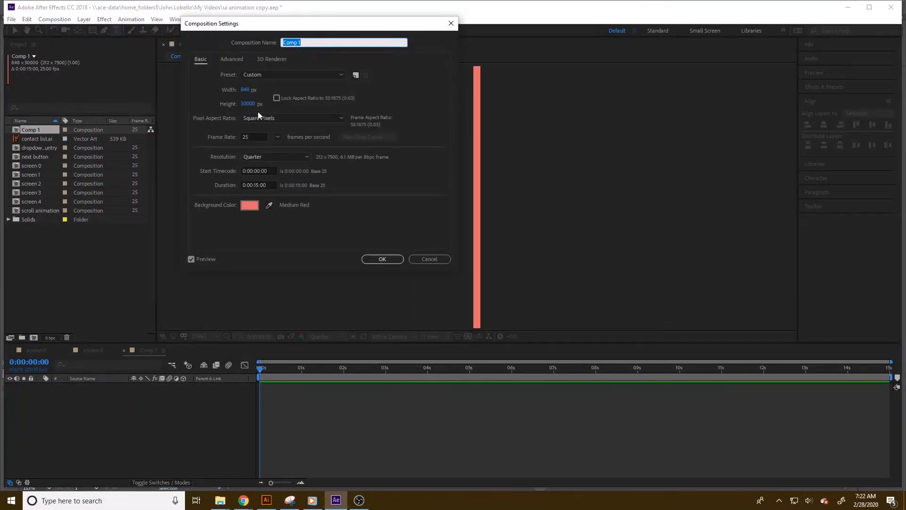
double_click(260, 104)
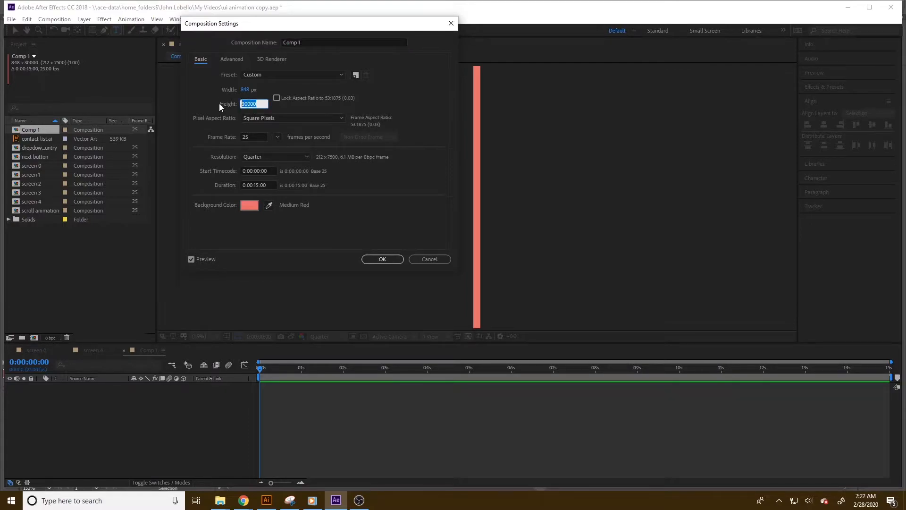
type("1792")
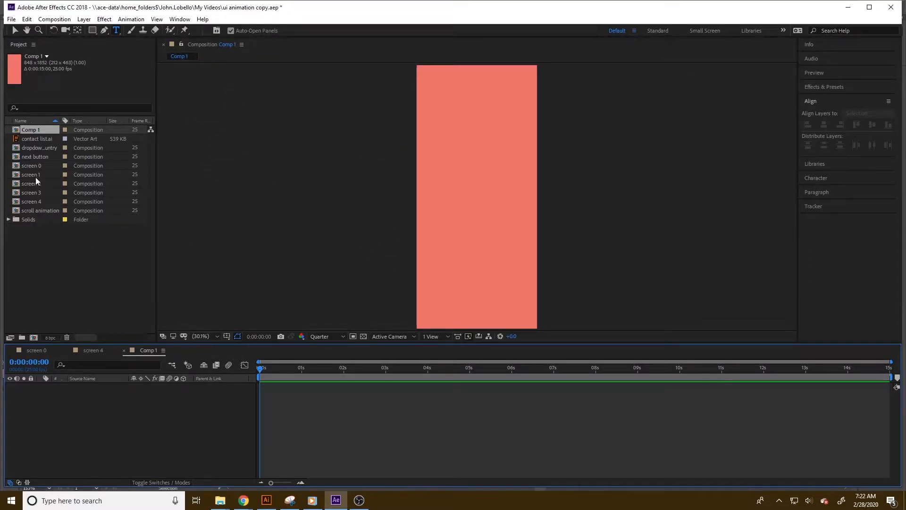
Place the screen 0 composition into the new composition.
left_click_drag(24, 168, 475, 191)
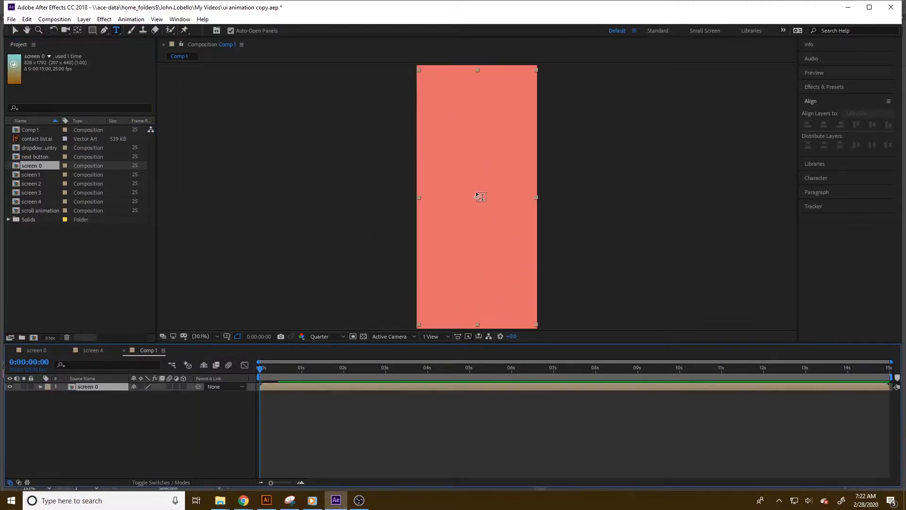
left_click(823, 112)
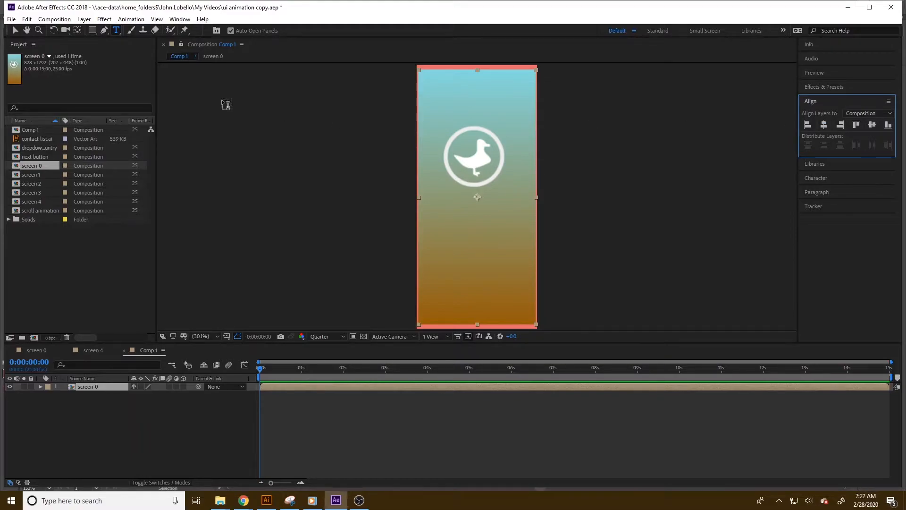
Increase the new composition's height by 60 px to 1912 px.
left_click(15, 31)
left_click(331, 165)
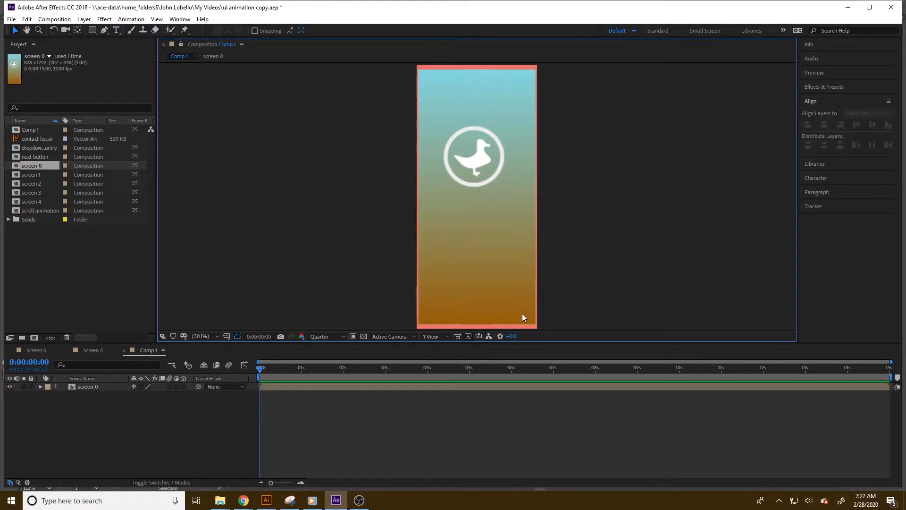
left_click(44, 22)
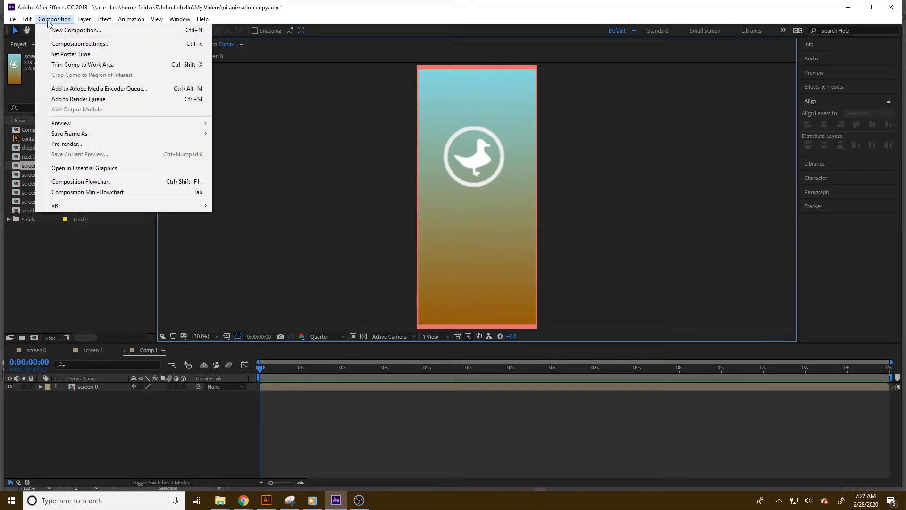
left_click(74, 43)
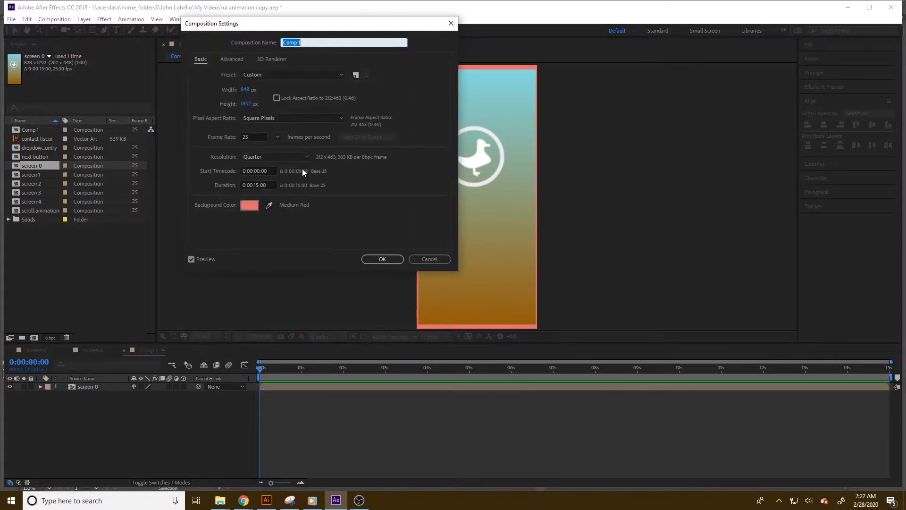
left_click(253, 104)
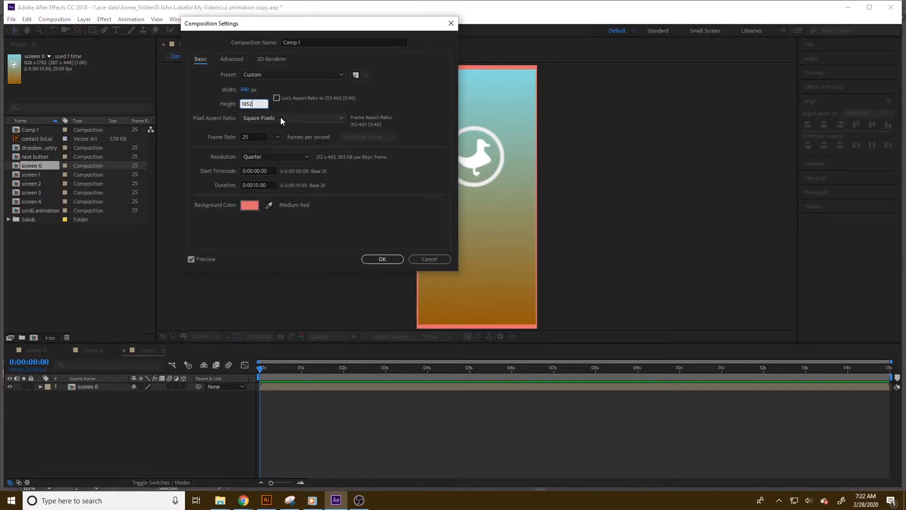
type("+60")
left_click(383, 259)
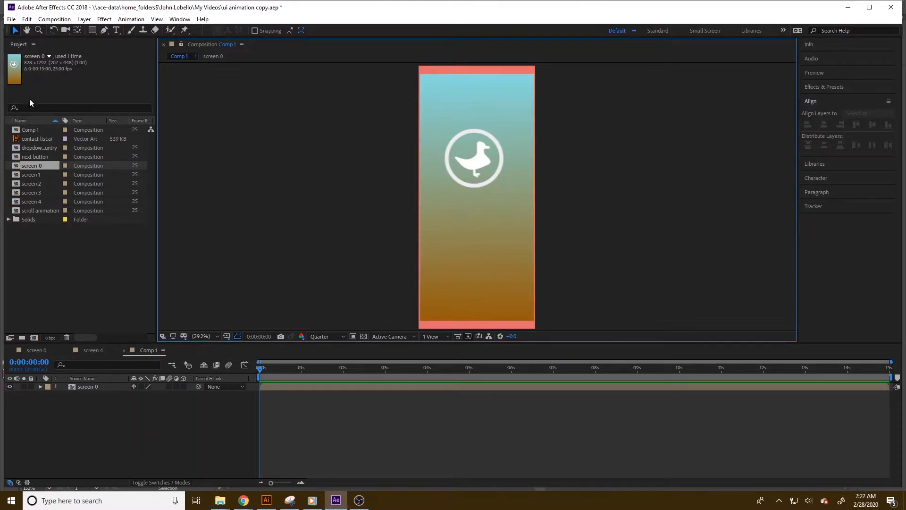
Draw a rectangle covering the whole composition and set its fill color to dark gray 323232.
left_click(92, 30)
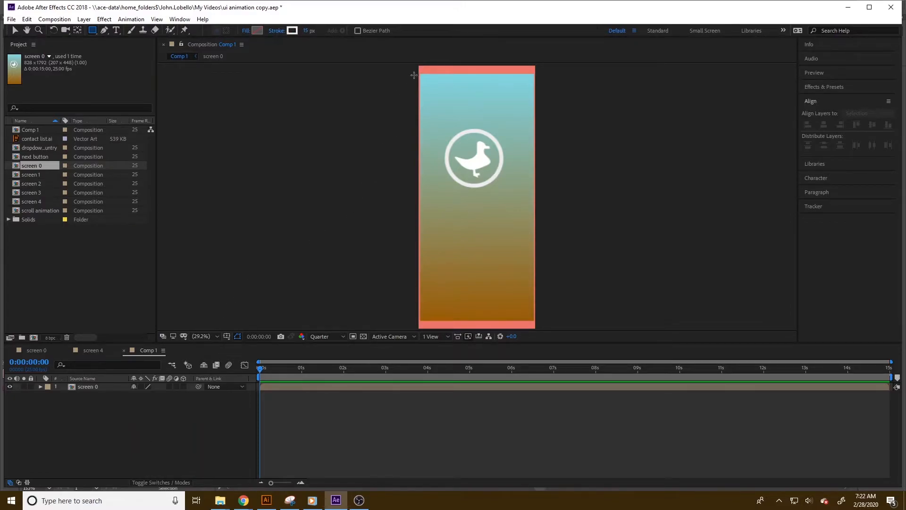
mouse_move(419, 65)
left_mouse_down()
mouse_move(510, 202)
mouse_move(532, 325)
left_mouse_up()
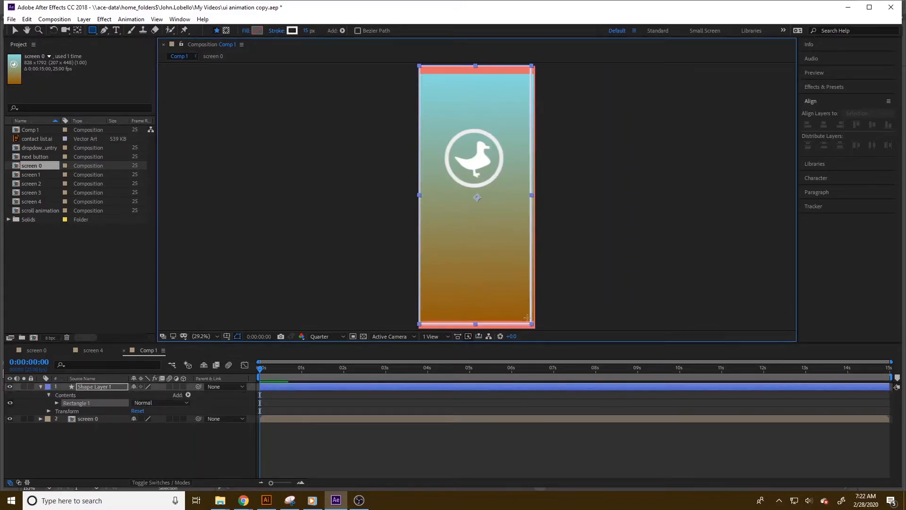
left_click(257, 30)
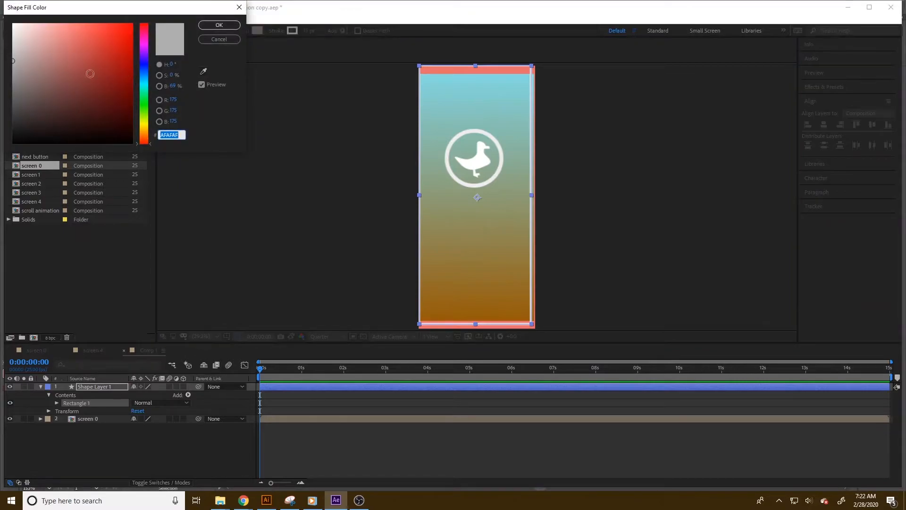
left_click_drag(97, 84, 3, 119)
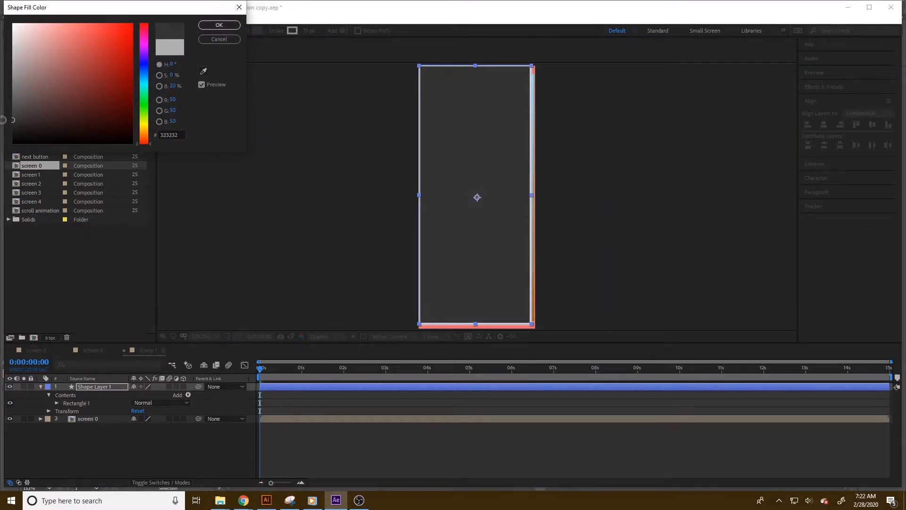
left_click(211, 24)
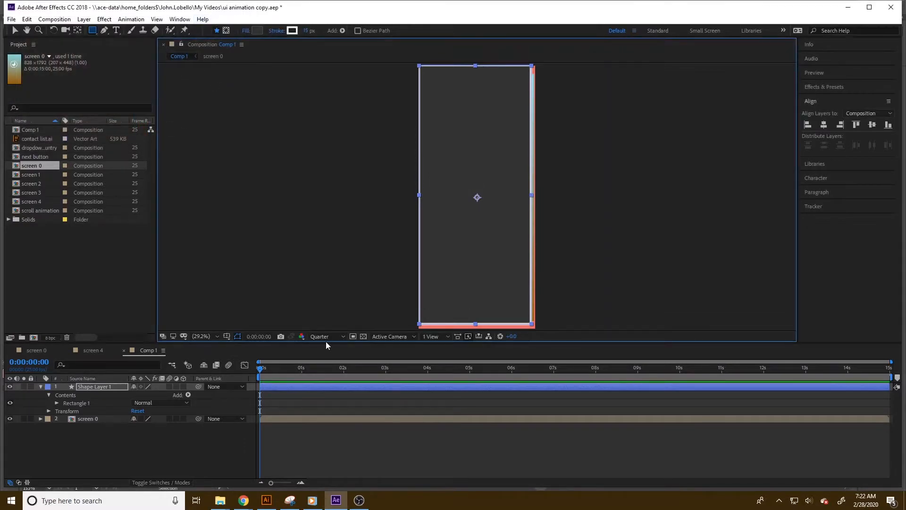
Set the rectangle's size to 848 × 1912 px and center it horizontally and vertically in the composition.
left_click(55, 19)
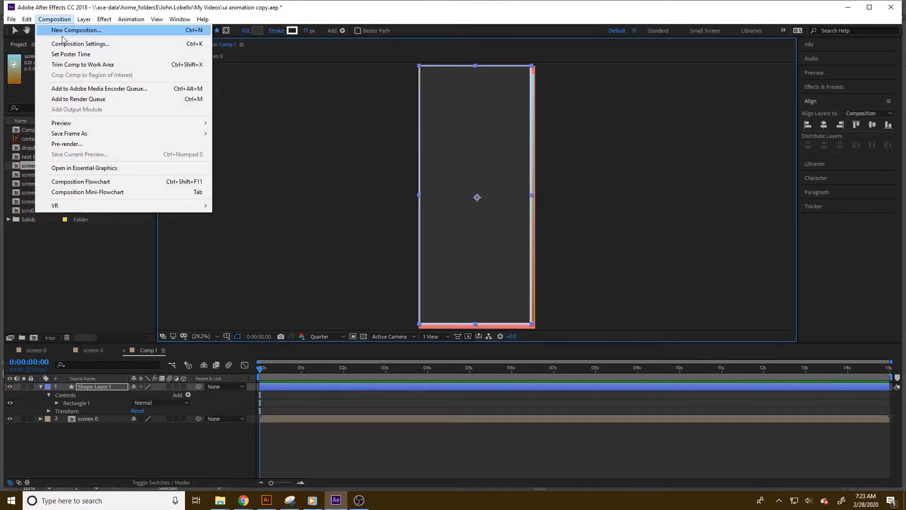
left_click(73, 44)
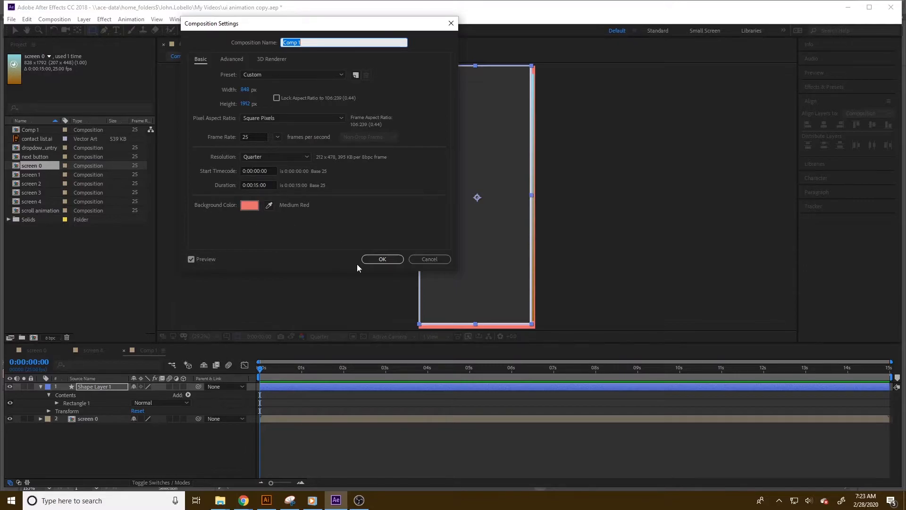
left_click(384, 264)
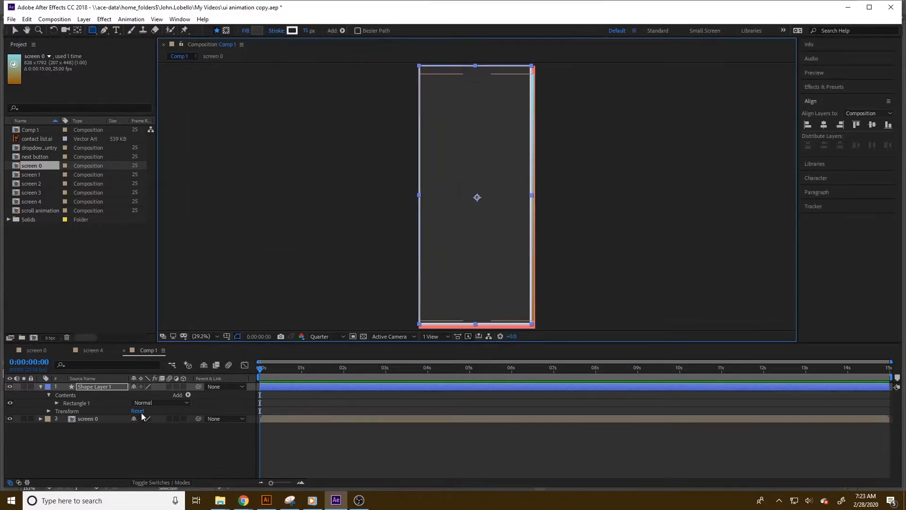
left_click(57, 404)
left_click(65, 411)
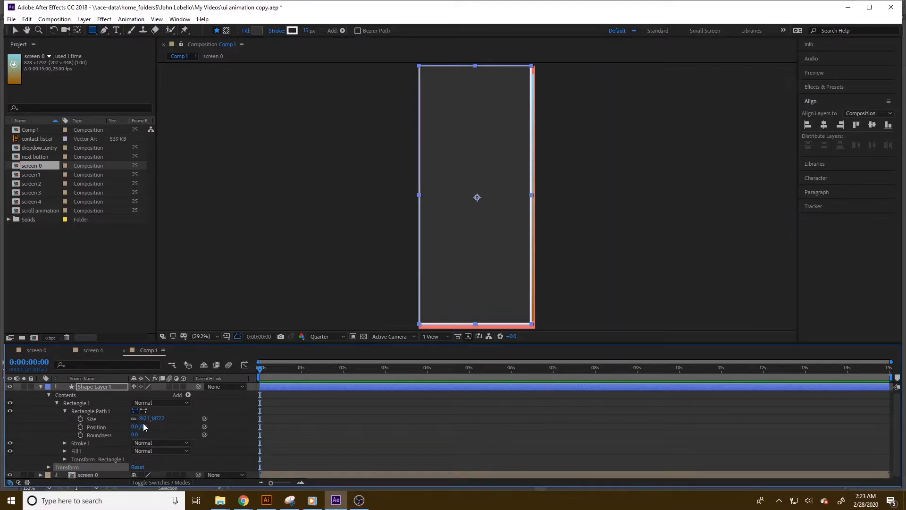
type("484")
key("BackSpace")
key("BackSpace")
key("BackSpace")
type("848")
key("Return")
type("192")
type("12")
key("Return")
left_click(823, 125)
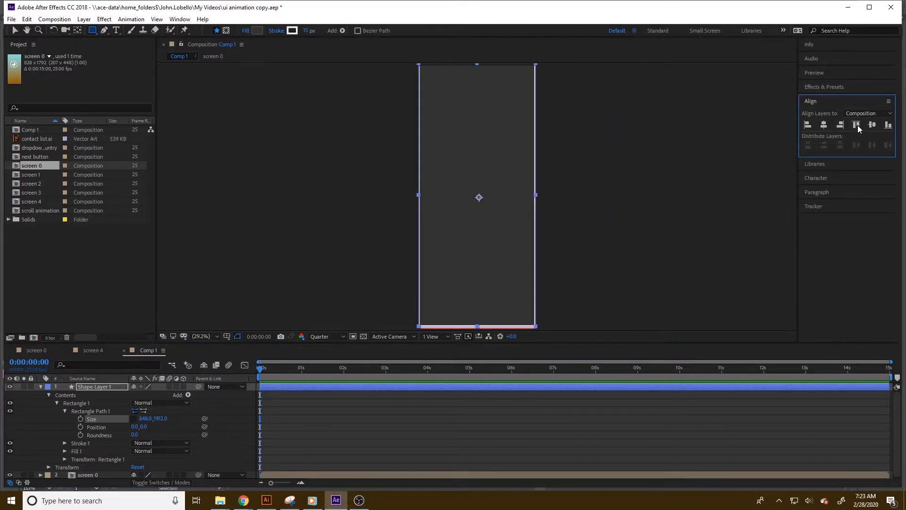
left_click(872, 126)
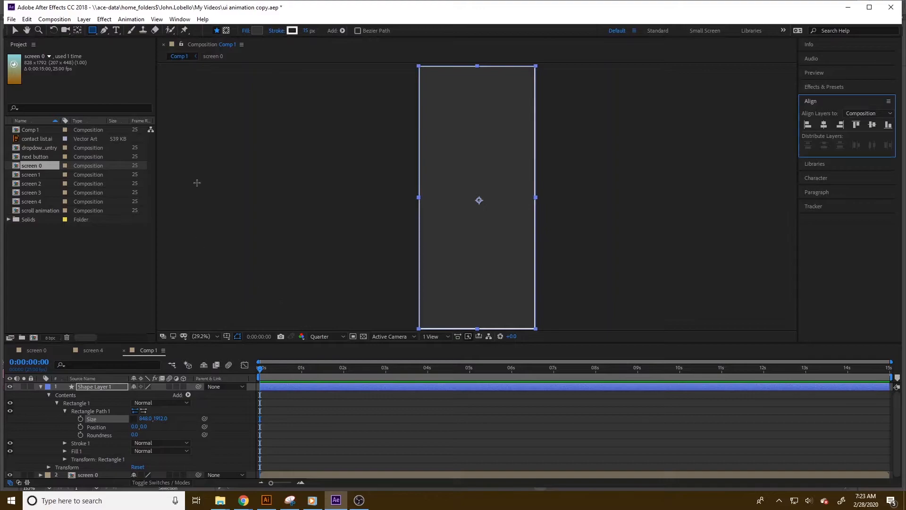
Remove the rectangle's stroke.
left_click(273, 32)
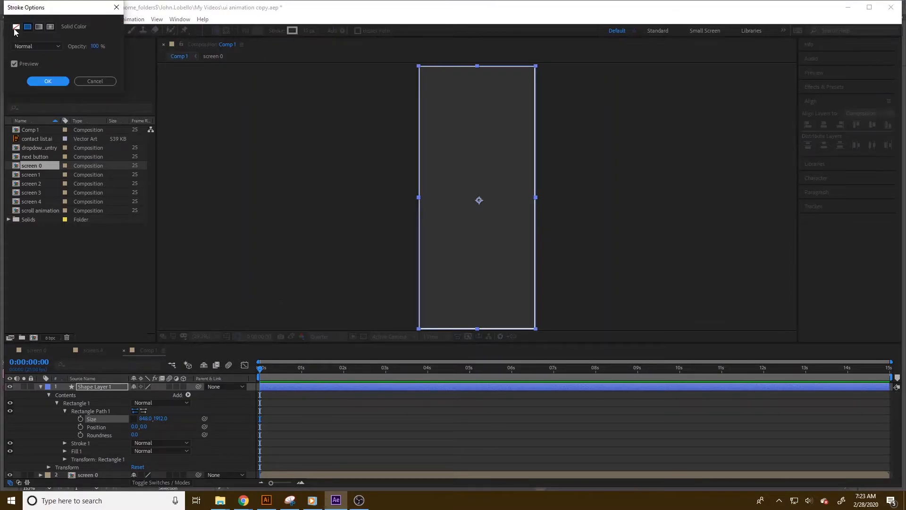
left_click(16, 26)
left_click(43, 83)
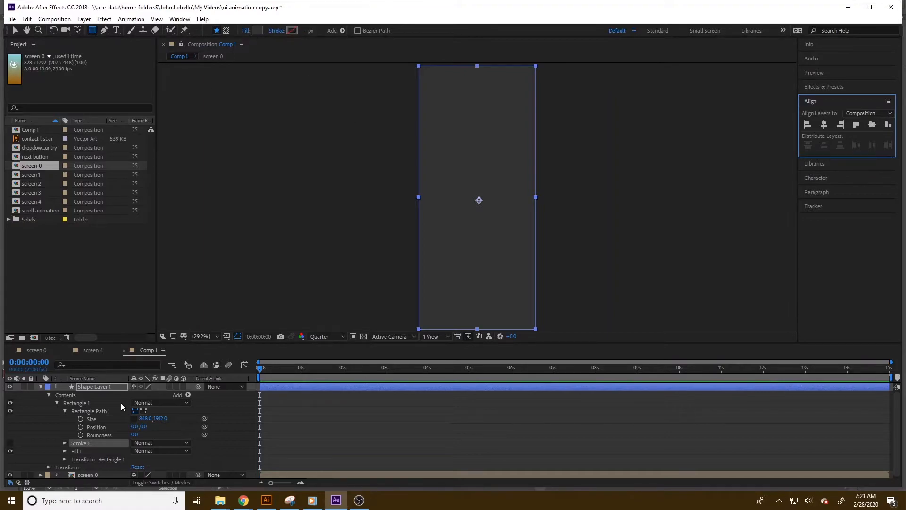
mouse_move(135, 434)
left_mouse_down()
mouse_move(111, 434)
mouse_move(119, 434)
left_mouse_up()
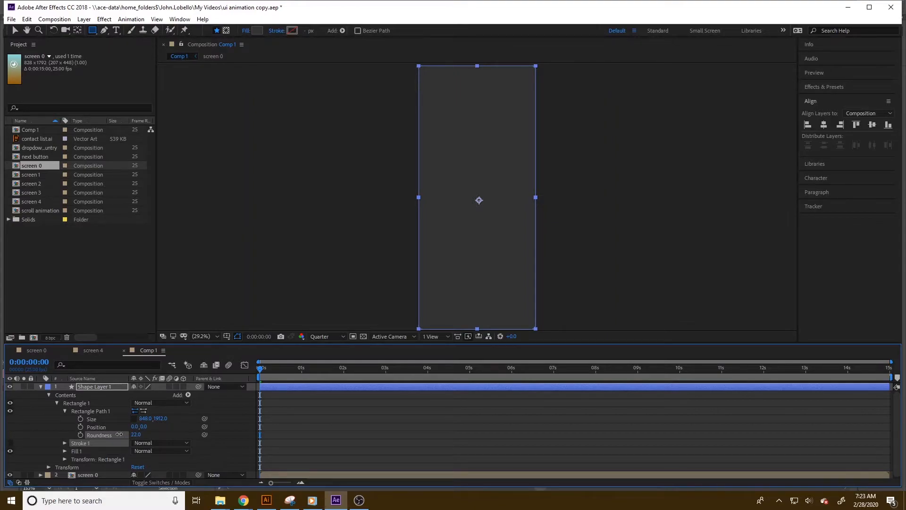
left_click(249, 287)
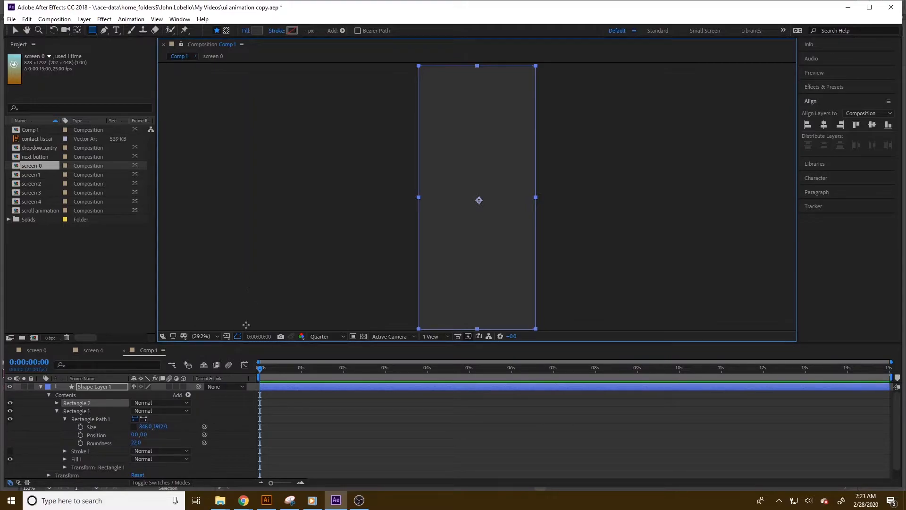
key("ctrl+z")
Set the rectangle's corner roundness to 100.
left_click(17, 30)
left_click(281, 168)
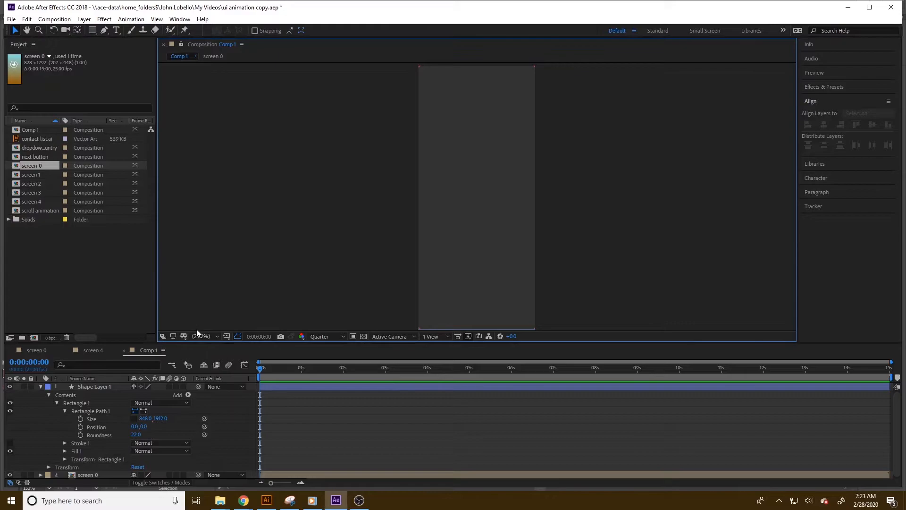
left_click_drag(137, 438, 172, 432)
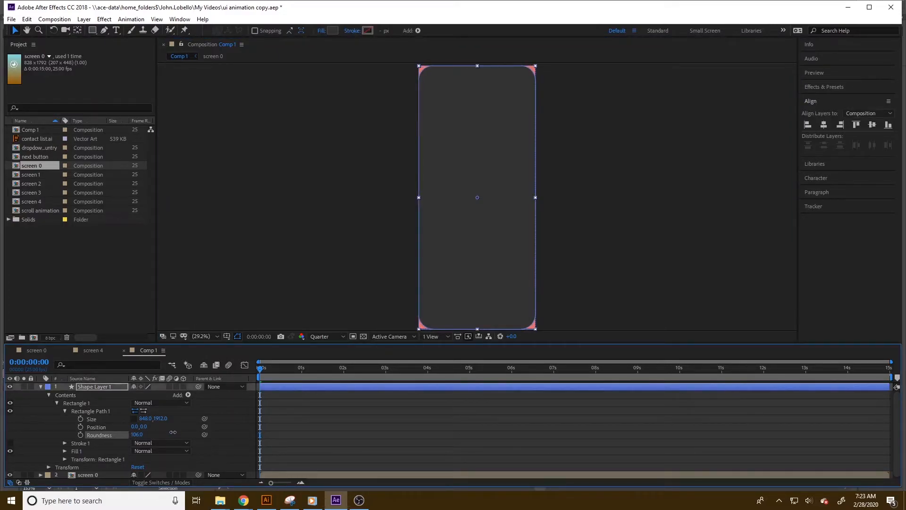
left_click(137, 434)
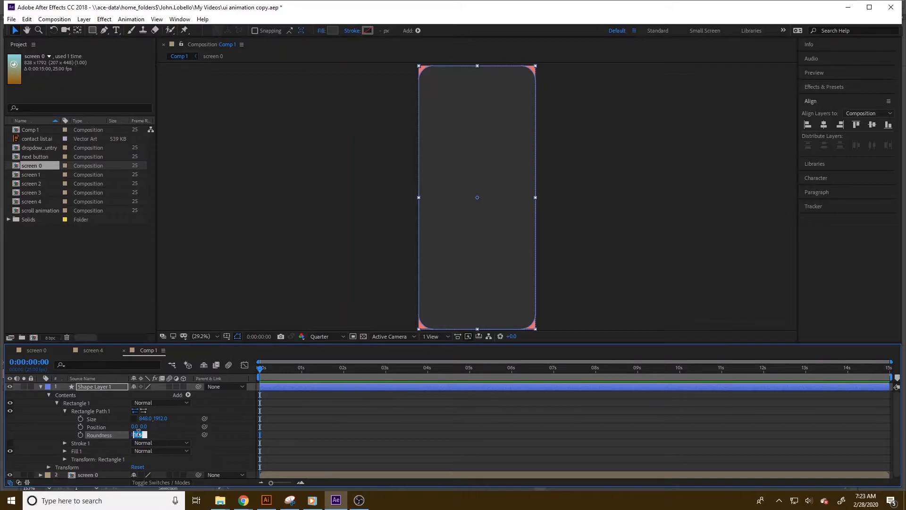
type("100")
key("Return")
Move the rectangle's shape layer below the screen 0 layer.
left_click(41, 386)
left_click_drag(81, 387, 85, 410)
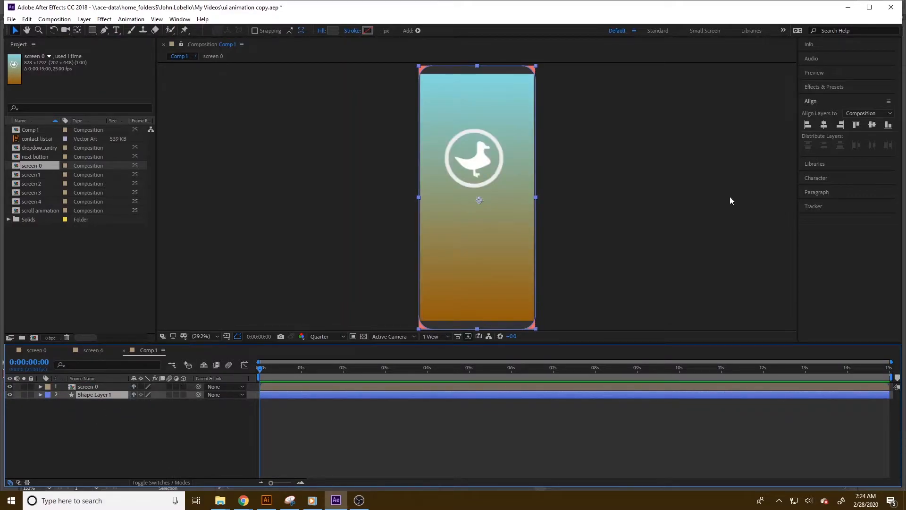
left_click(14, 32)
left_click(370, 268)
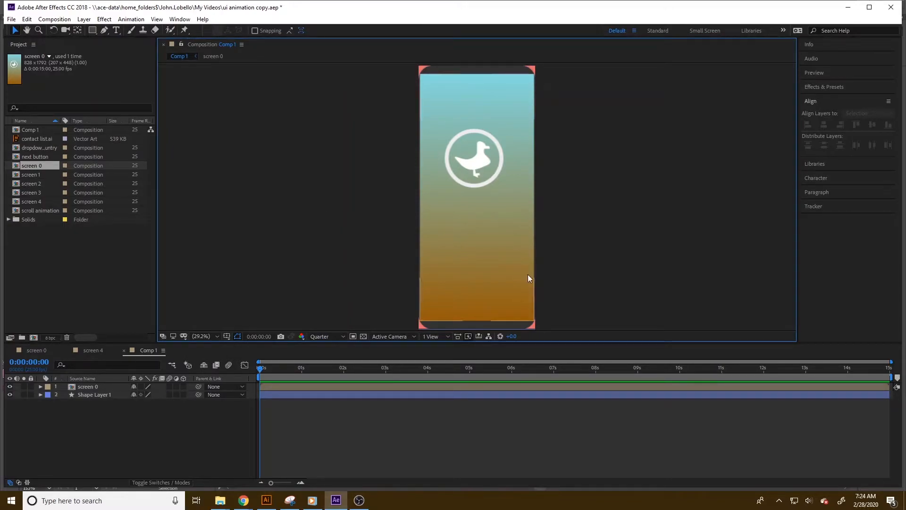
Change the composition size to 860 × 1952 px in the composition settings.
left_click(54, 19)
left_click(73, 45)
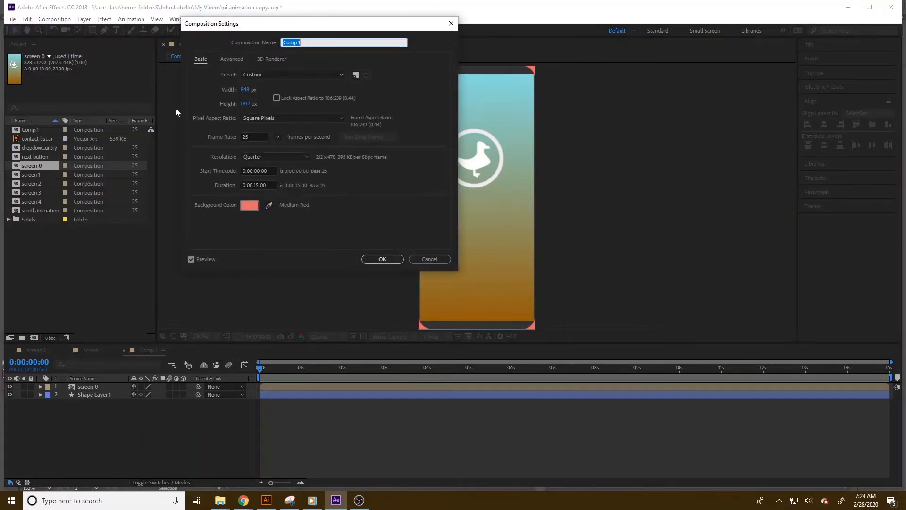
left_click(246, 89)
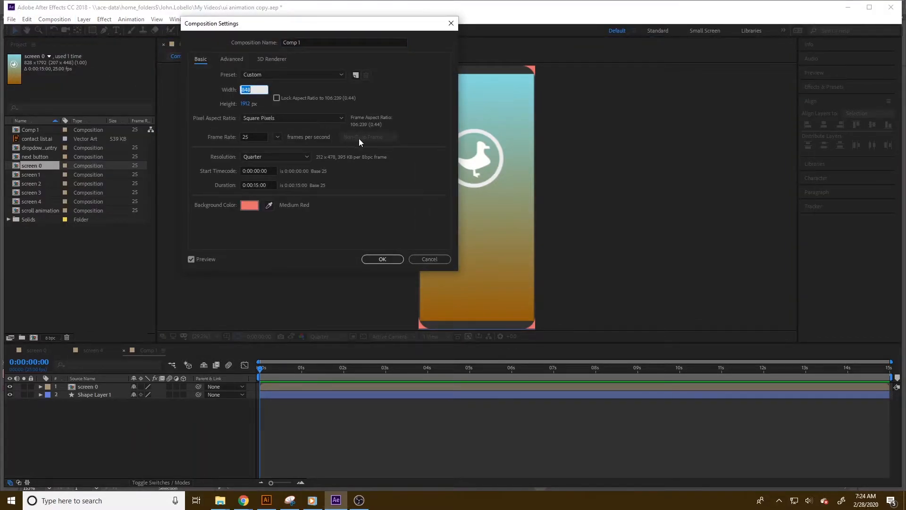
type("860")
left_click(244, 104)
type("1952")
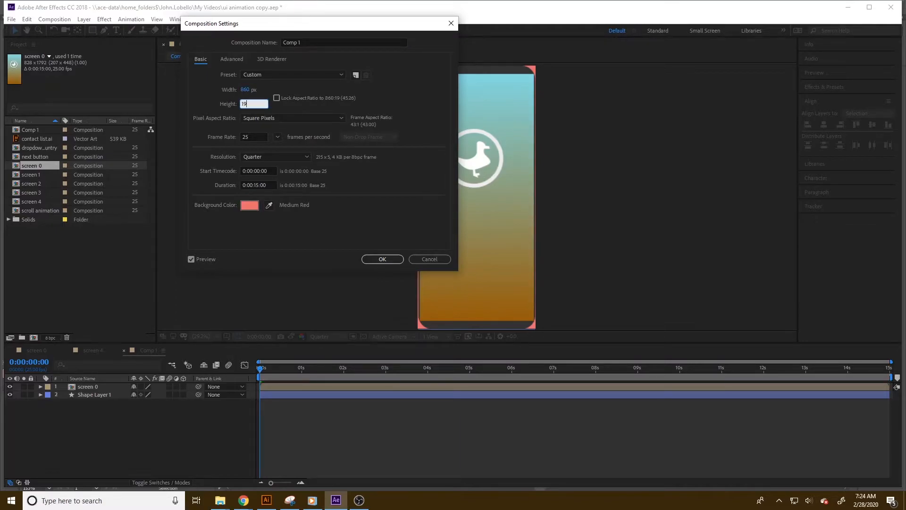
left_click(400, 258)
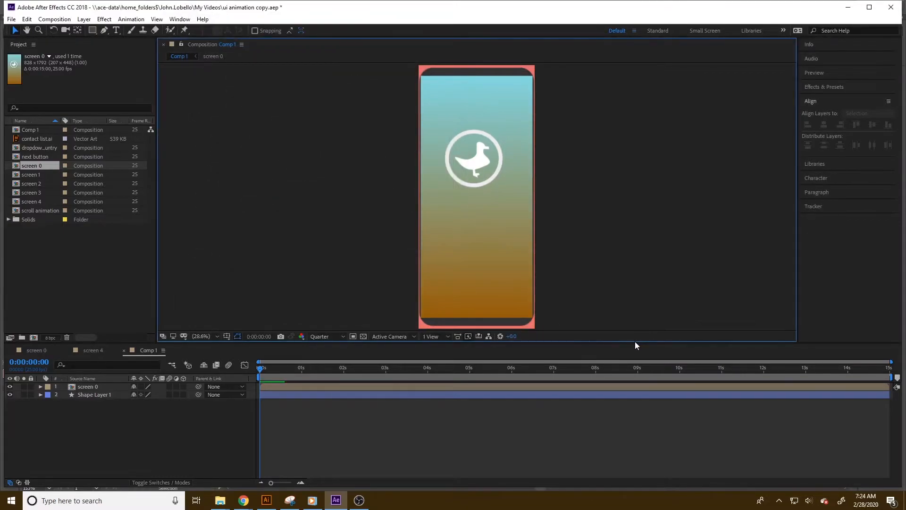
Scale the rounded frame shape layer to 103%.
left_click(93, 394)
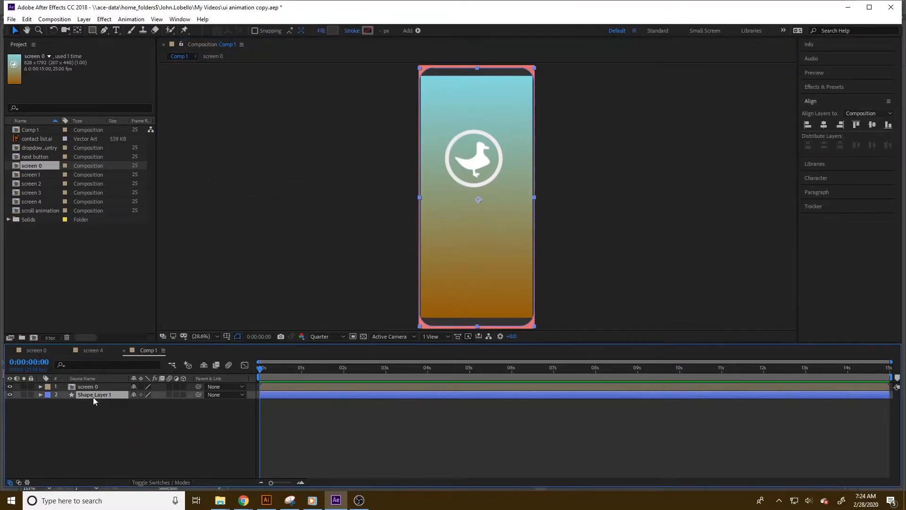
key("s")
left_click_drag(157, 402, 162, 402)
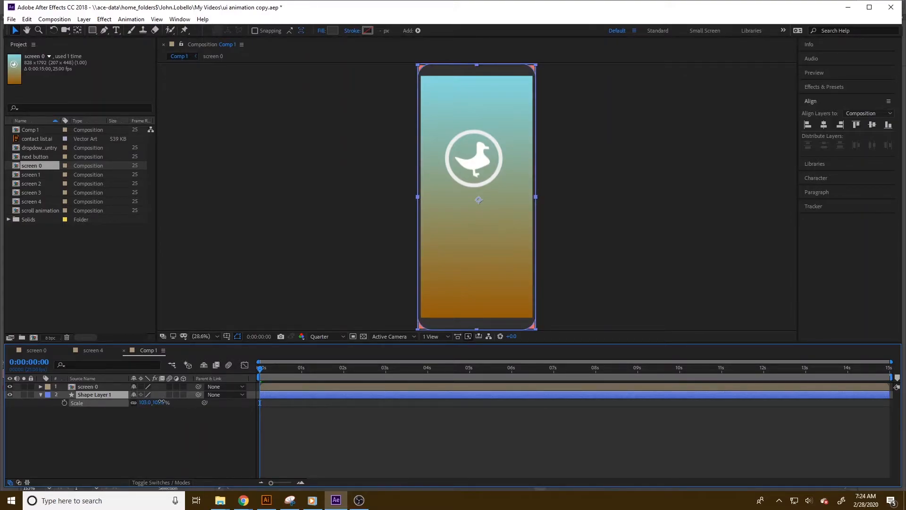
left_click(170, 443)
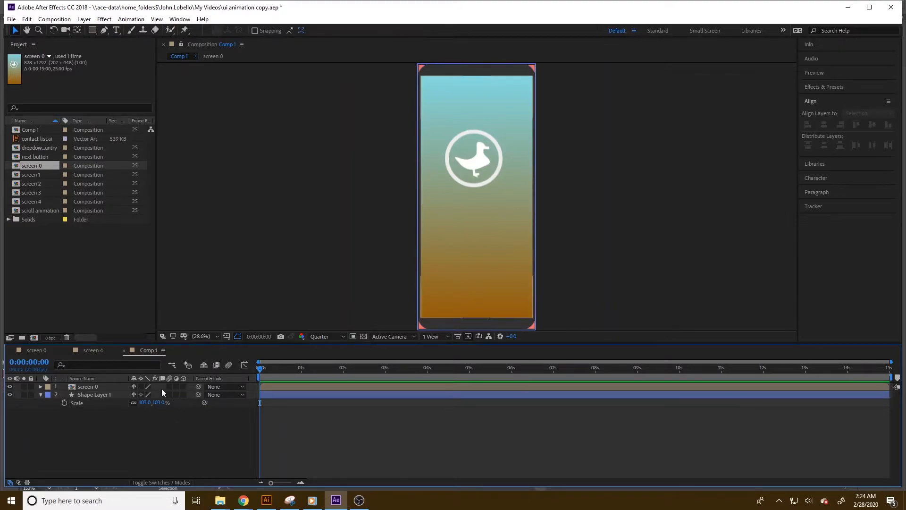
left_click(451, 325)
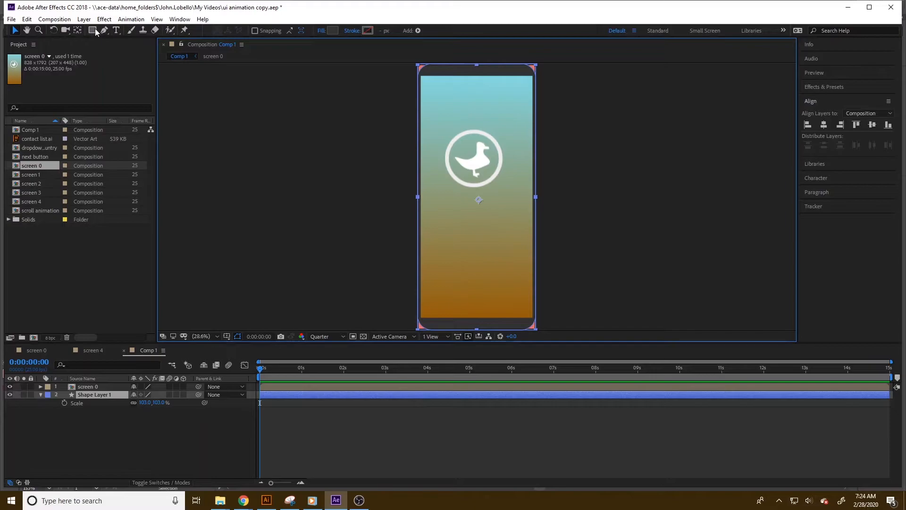
Add a new shape layer, draw a rectangle over the screen area, and center it vertically in the composition.
left_click(84, 19)
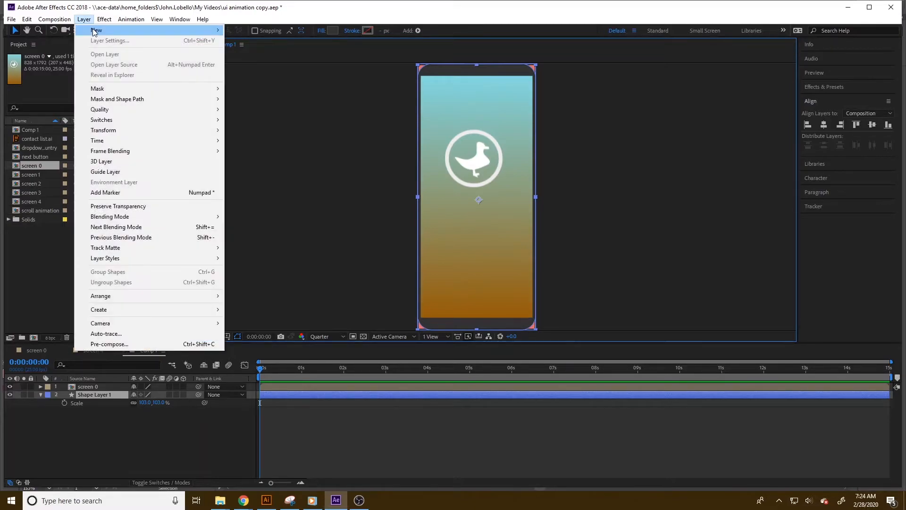
mouse_move(123, 29)
left_click(264, 83)
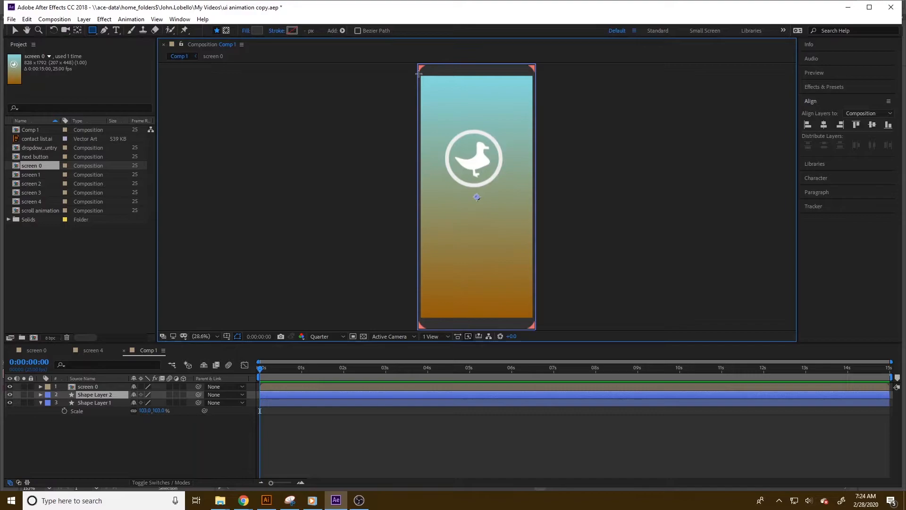
left_click_drag(419, 74, 534, 318)
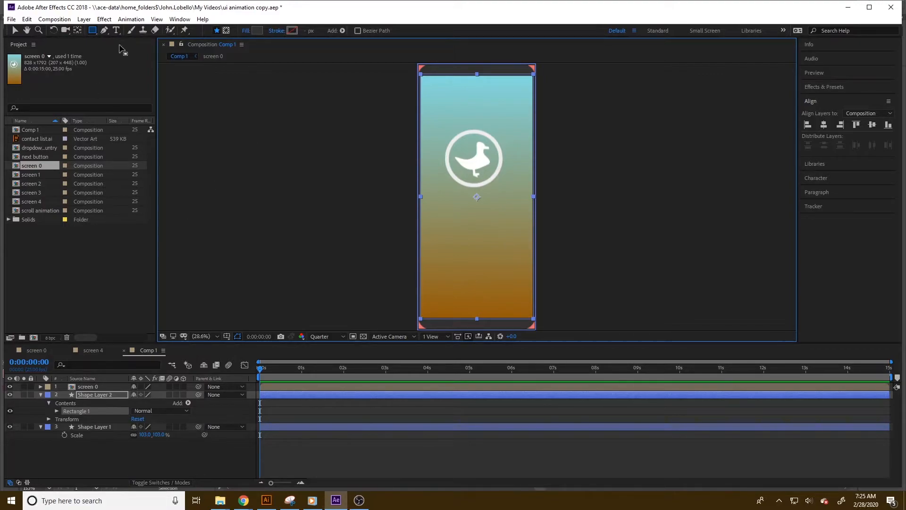
left_click(855, 123)
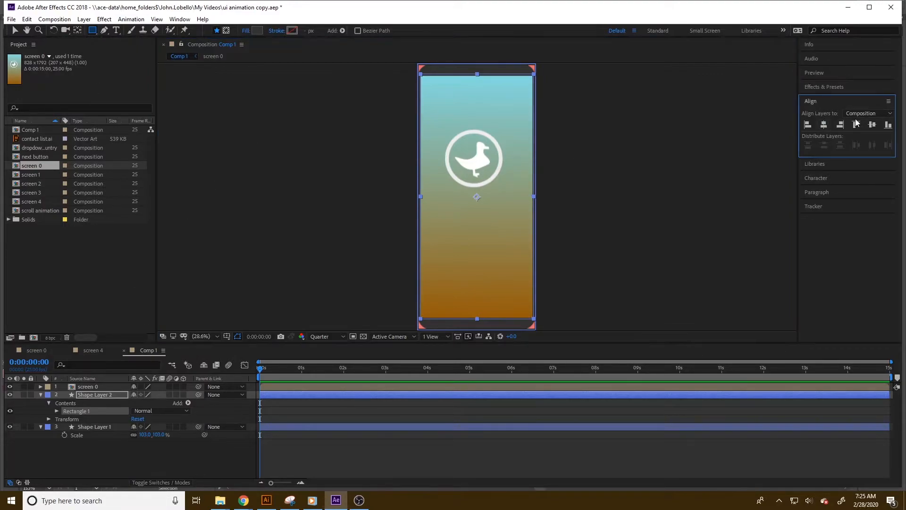
left_click(873, 124)
Change the outer rounded frame's fill color to blue 455E97.
left_click(97, 426)
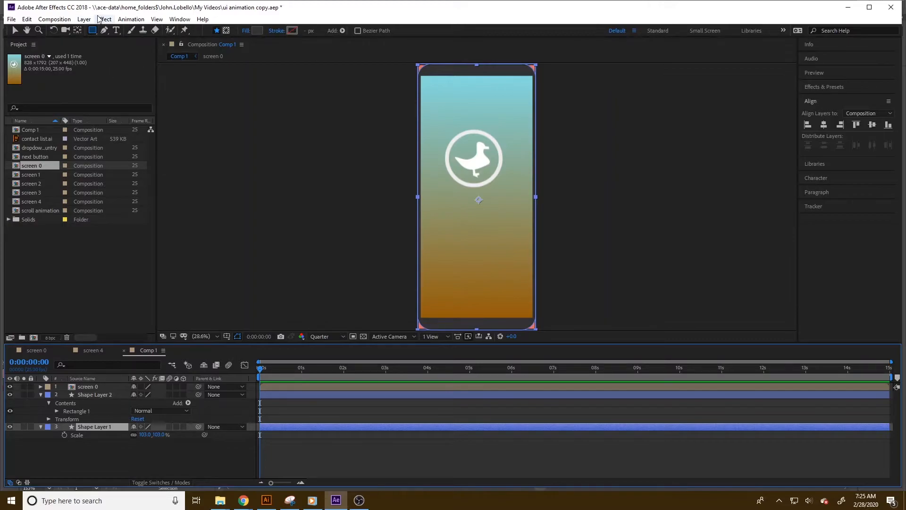
left_click(247, 31)
left_click(94, 82)
left_click(256, 31)
left_click(143, 58)
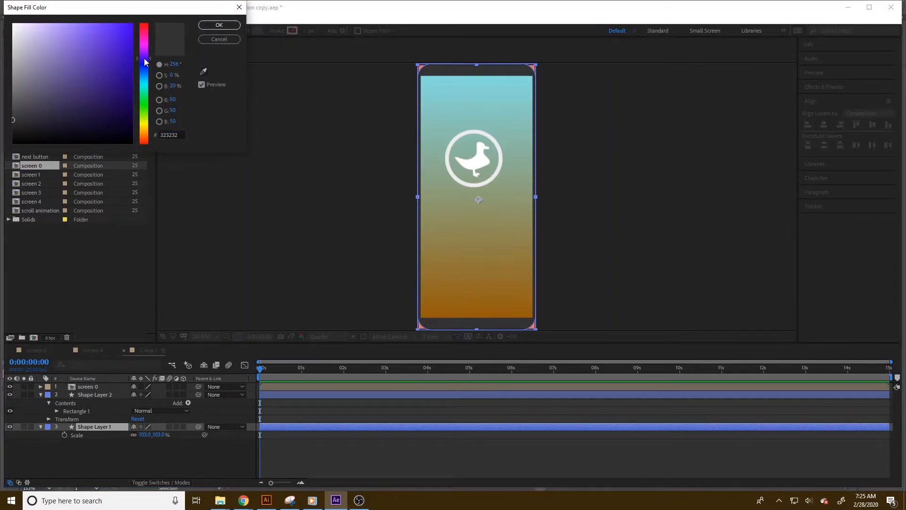
left_click(212, 29)
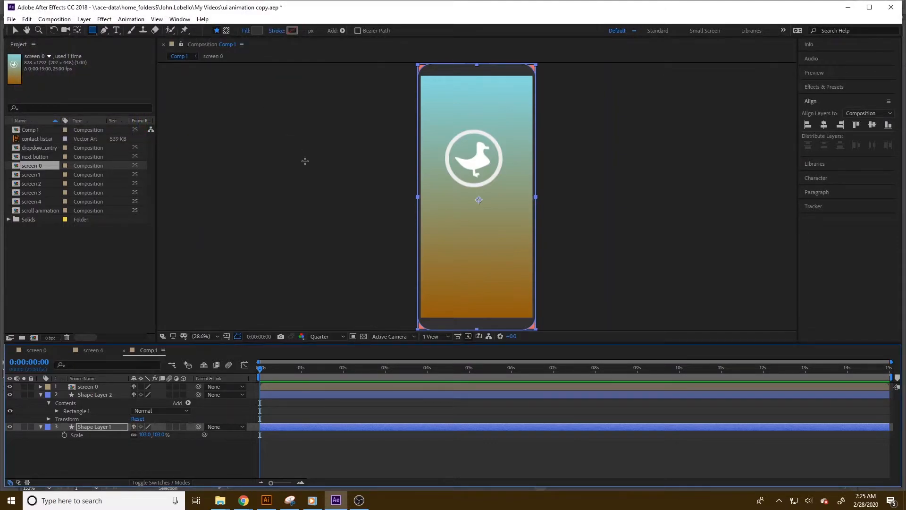
left_click(258, 32)
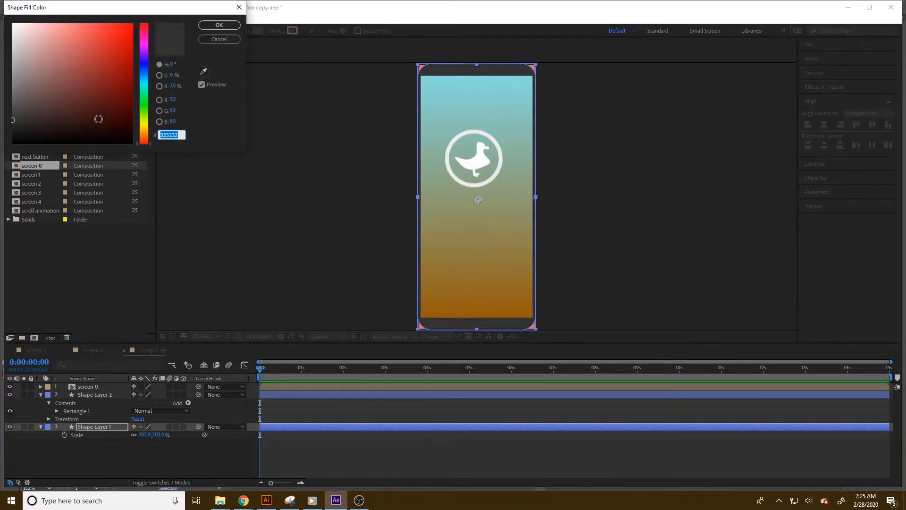
left_click(146, 70)
left_click(77, 72)
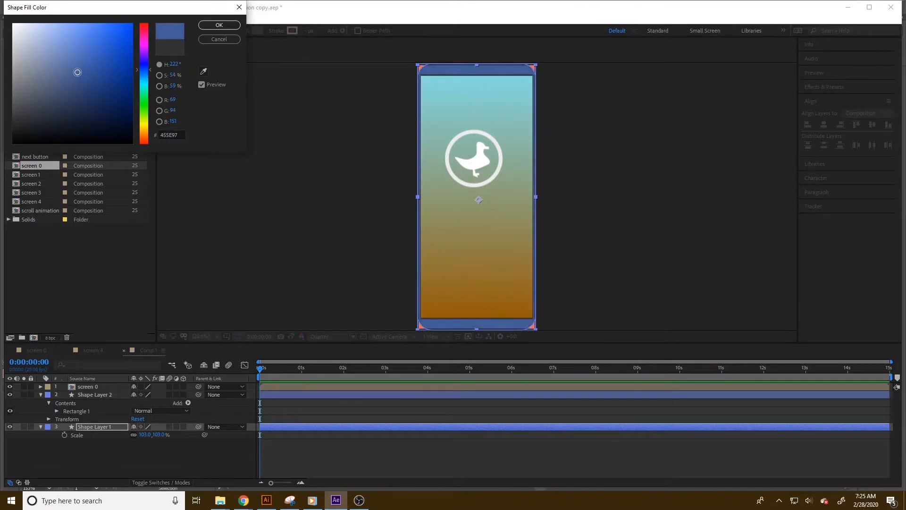
left_click(208, 27)
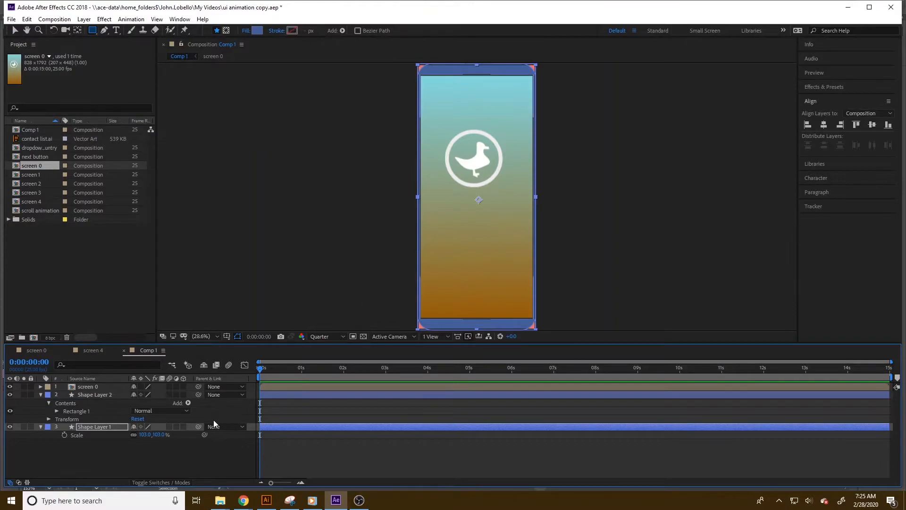
Unlink the inner rectangle's scale proportions and set its scale to 106% × 101%.
left_click(125, 398)
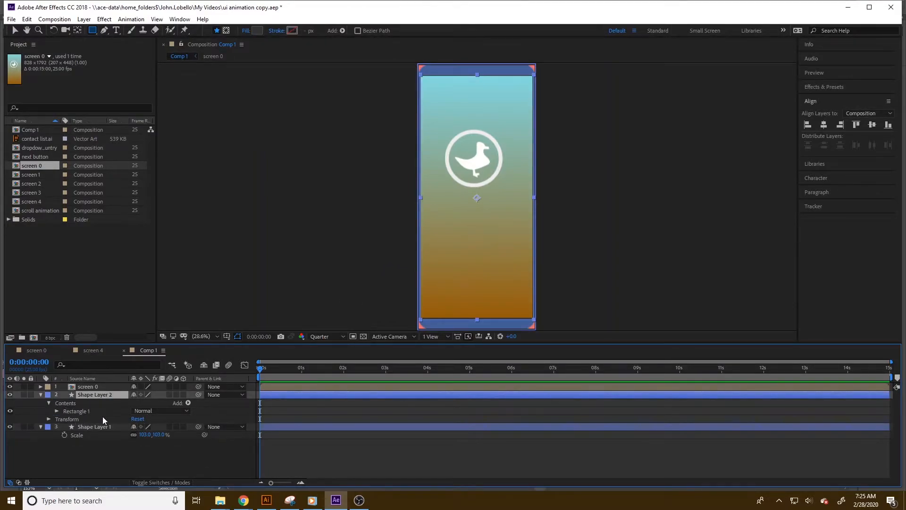
key("s")
left_click(133, 402)
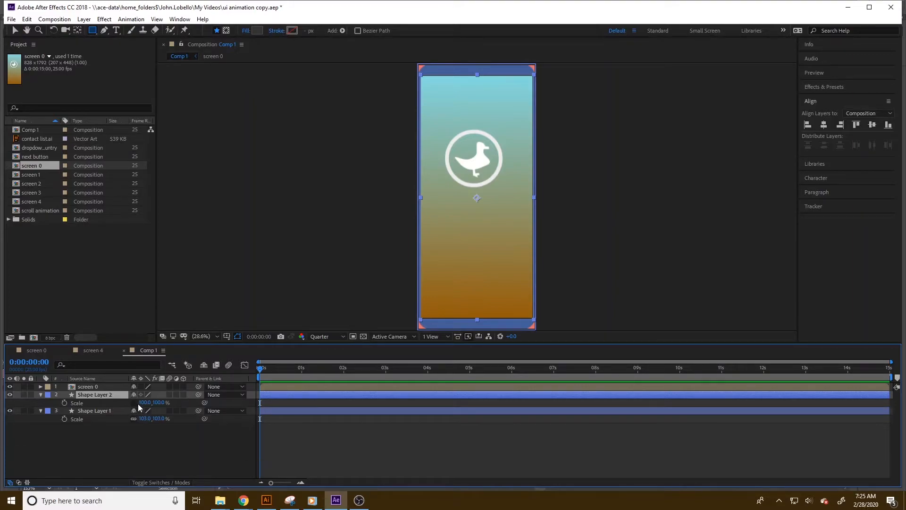
left_click_drag(159, 402, 147, 403)
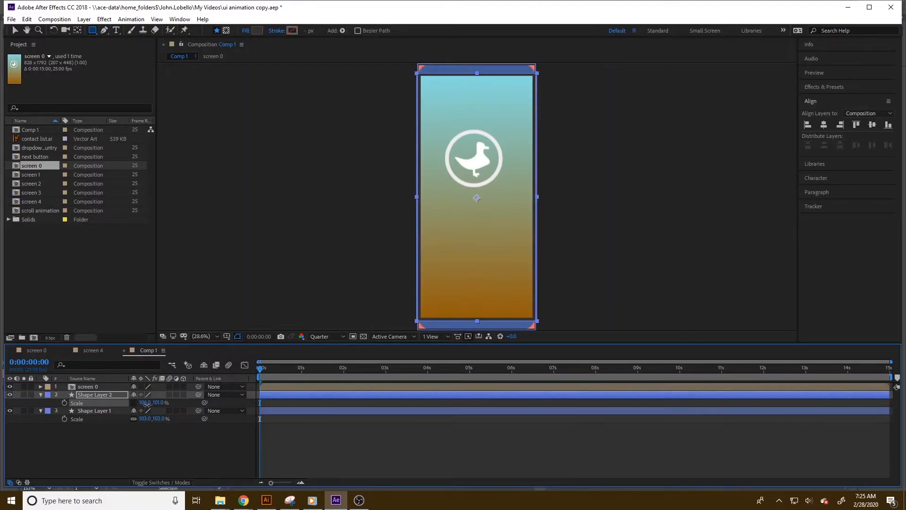
left_click(859, 130)
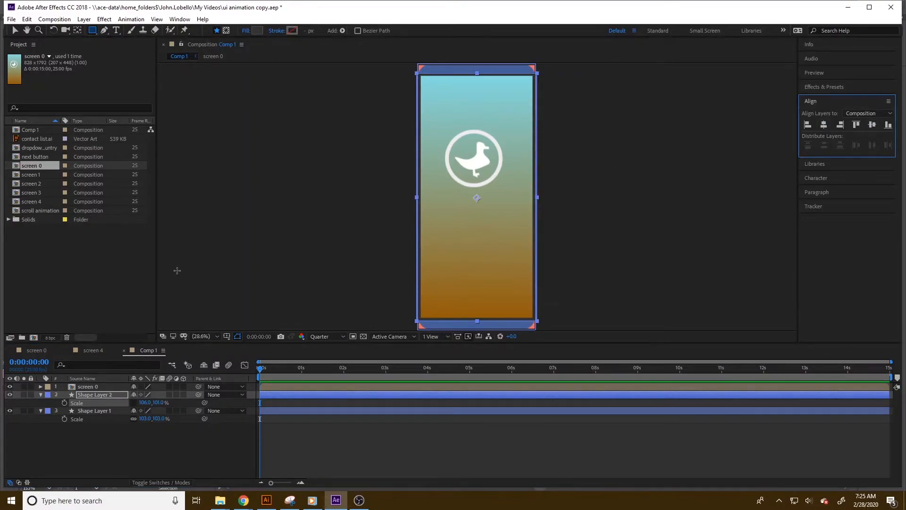
Show the proportional grid, zoom in on the frame's top, and add another new shape layer.
left_click(98, 385)
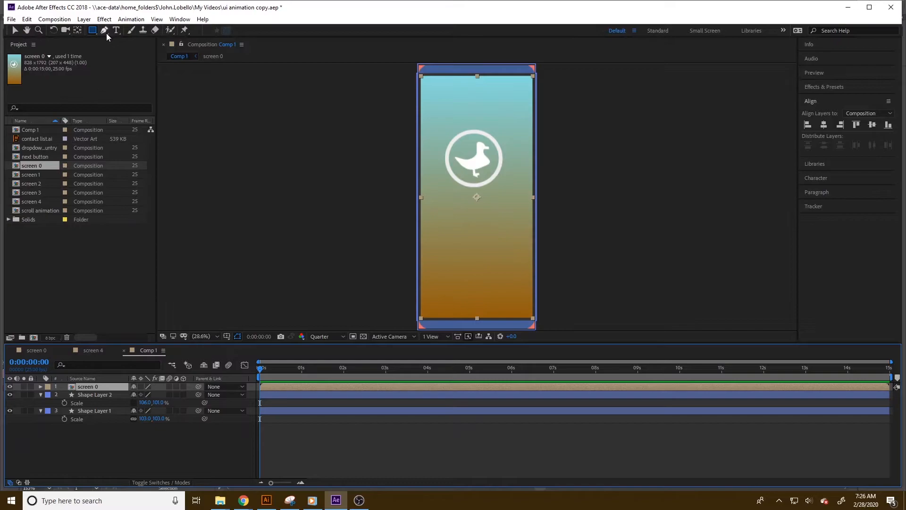
left_click(203, 336)
left_click(227, 336)
left_click(249, 375)
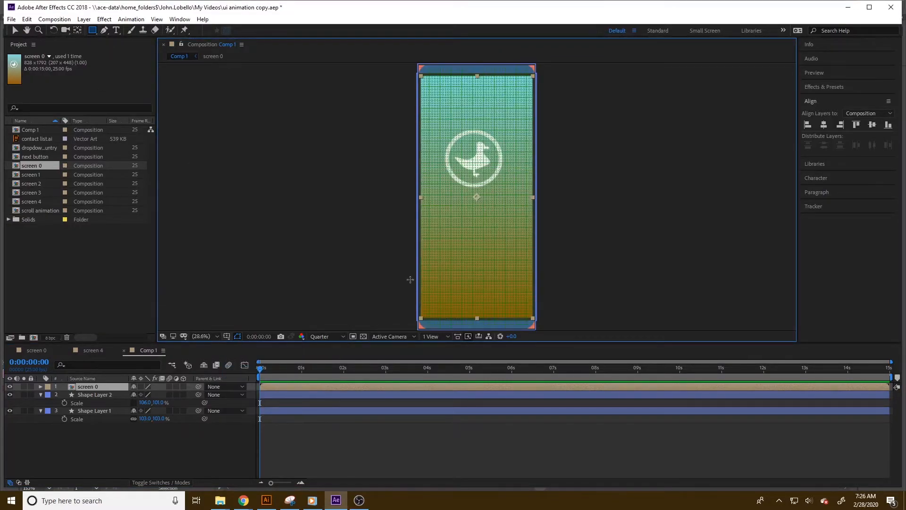
scroll(476, 75, "up", 4)
left_click(84, 19)
left_click(283, 83)
Draw a notch shape with the Pen tool along the top center of the frame, curving its inner corners.
key("g")
left_click(378, 176)
left_click(398, 212)
left_click(416, 213)
left_click(604, 213)
left_click(624, 194)
left_click(643, 174)
left_click(653, 159)
left_click(403, 151)
left_click(369, 166)
left_click(378, 176)
left_click(257, 31)
key("Return")
left_click_drag(403, 151, 412, 174)
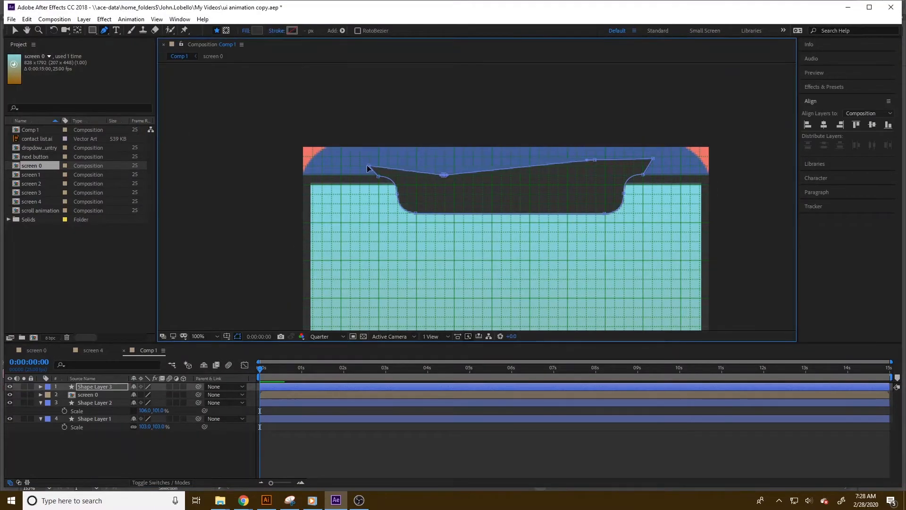
left_click_drag(653, 158, 618, 175)
key("comma")
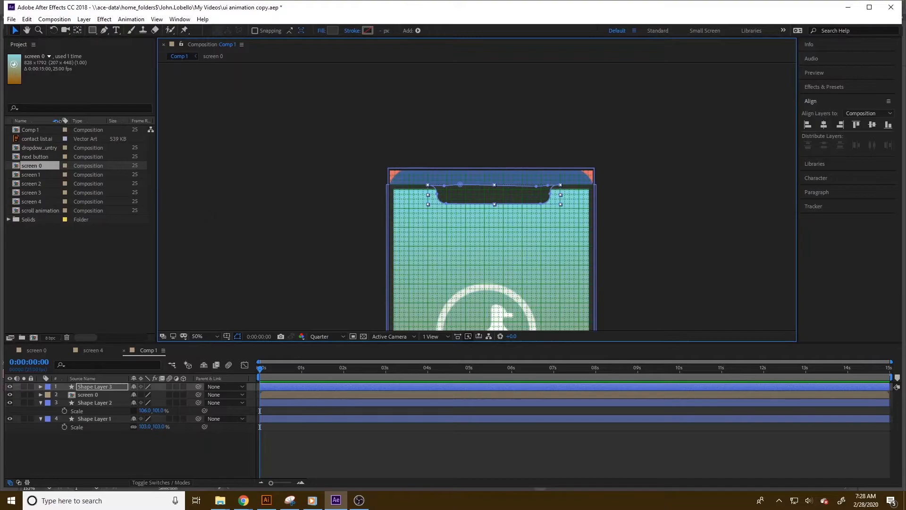
Center the notch layer horizontally in the composition.
key("ctrl+shift+a")
left_click(520, 198)
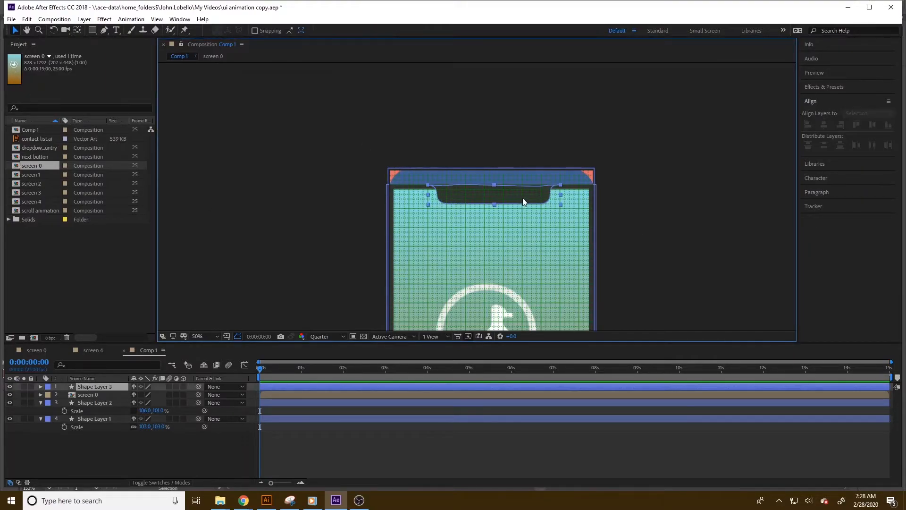
left_click(824, 124)
key("ctrl+shift+a")
key("comma")
key("comma")
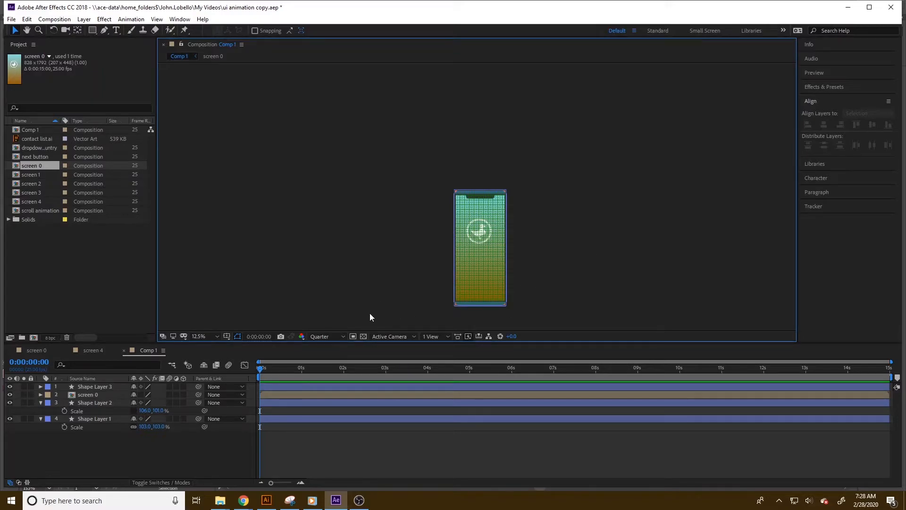
Hide the grid and select the screen 0 layer.
left_click(227, 337)
left_click(245, 371)
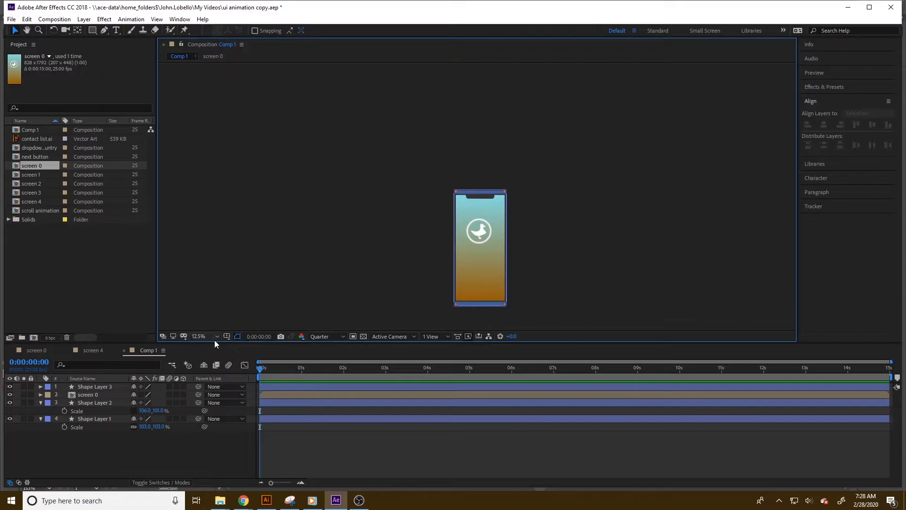
left_click(95, 395)
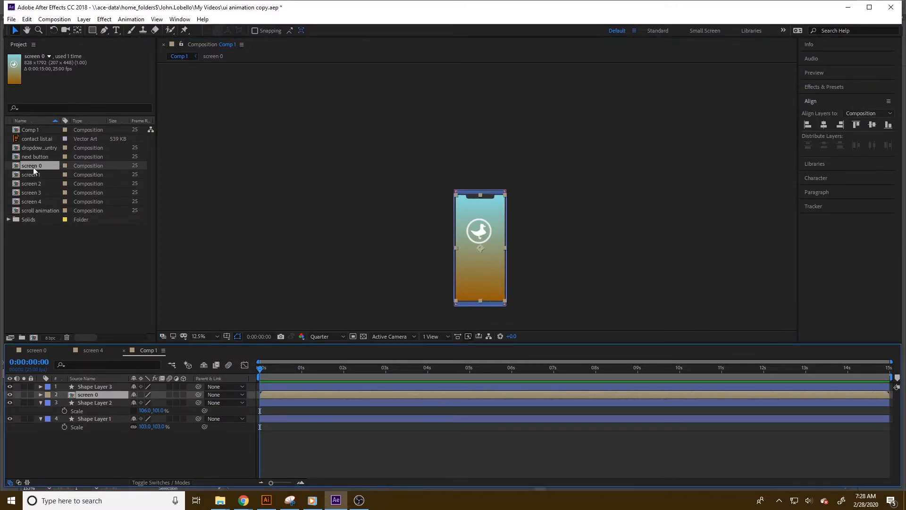
Add the screen 1, screen 2, screen 3 and screen 4 compositions as layers in Comp 1.
left_click_drag(34, 174, 103, 390)
left_click_drag(23, 184, 97, 383)
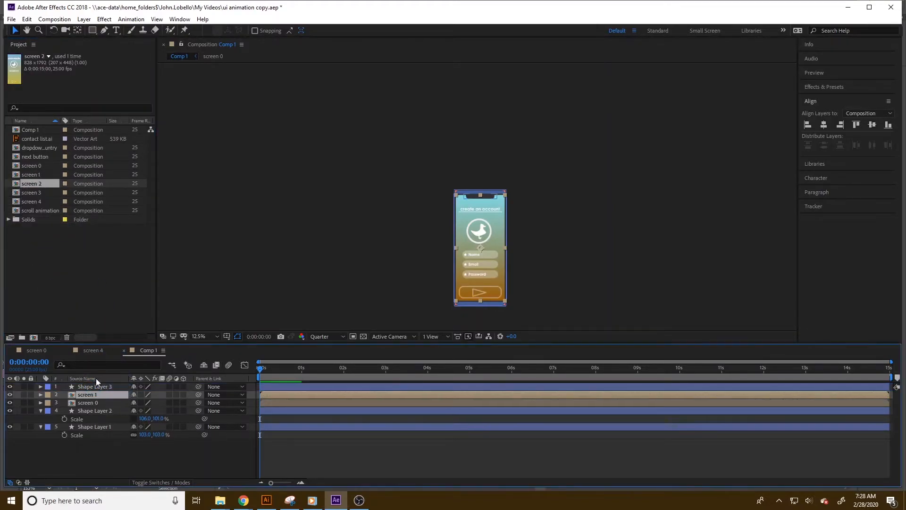
left_click_drag(29, 193, 98, 392)
left_click_drag(37, 204, 93, 390)
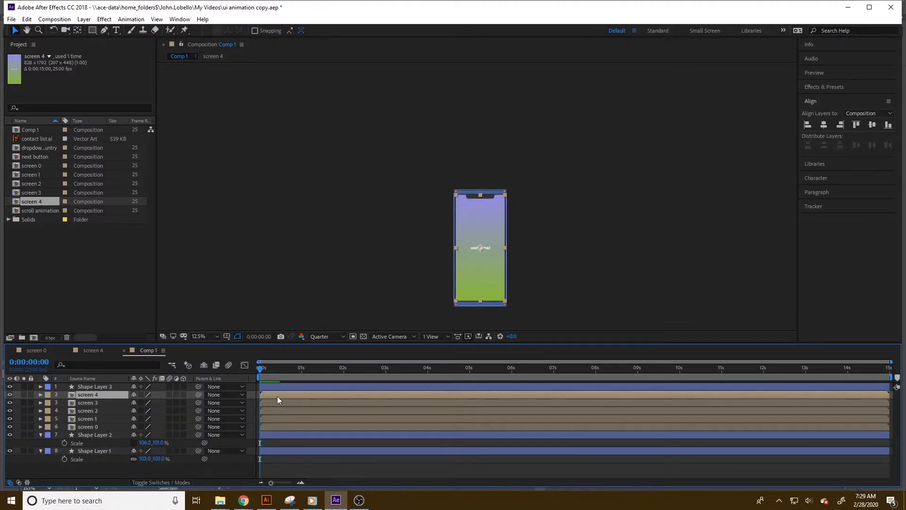
Select the screen 1 to screen 4 layers, reveal their Position and set a starting Position keyframe on each.
left_click(330, 404)
left_click(327, 410)
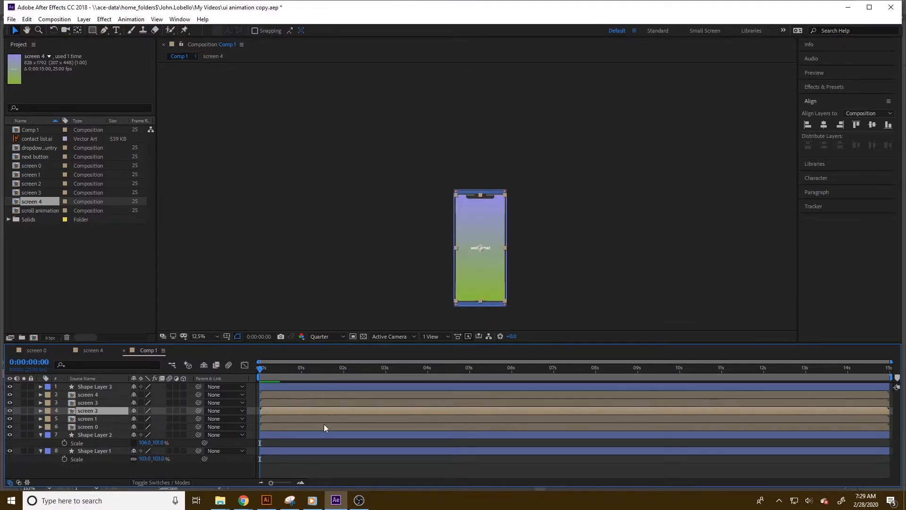
left_click(324, 426)
left_click(302, 394)
left_click(304, 404)
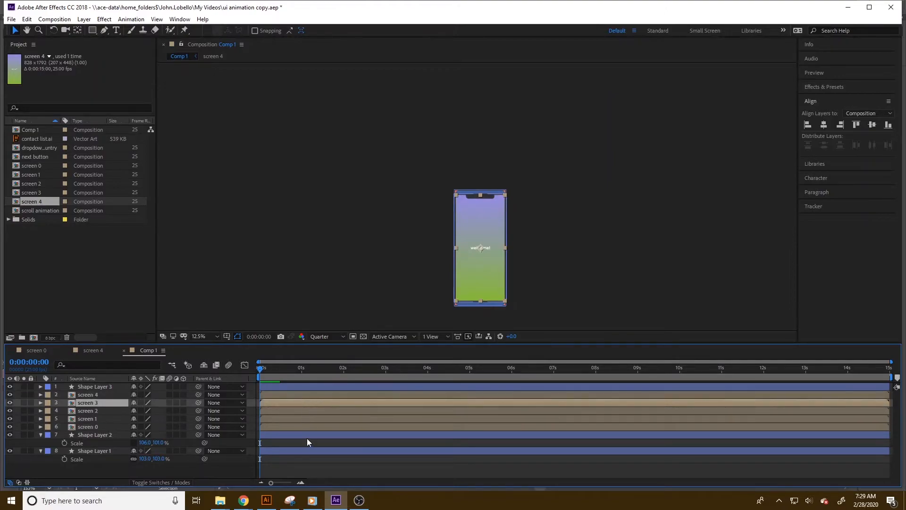
left_click(301, 427)
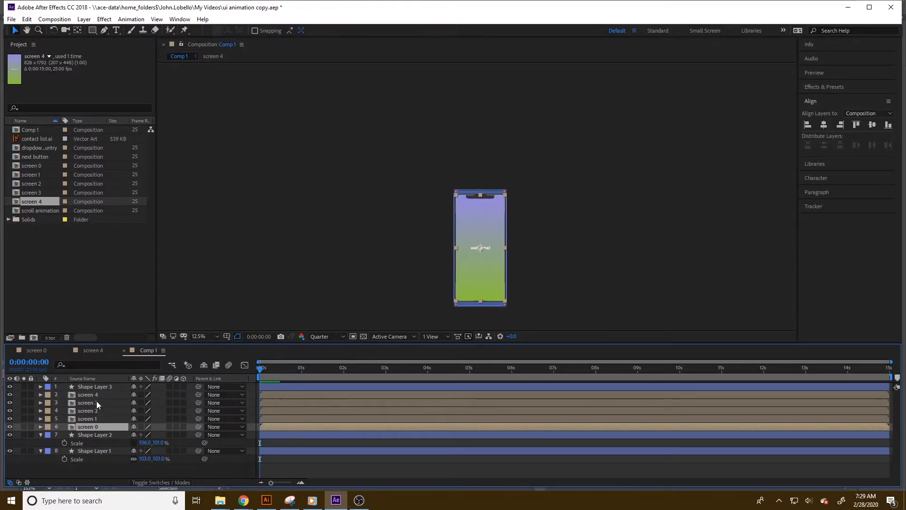
left_click(101, 419)
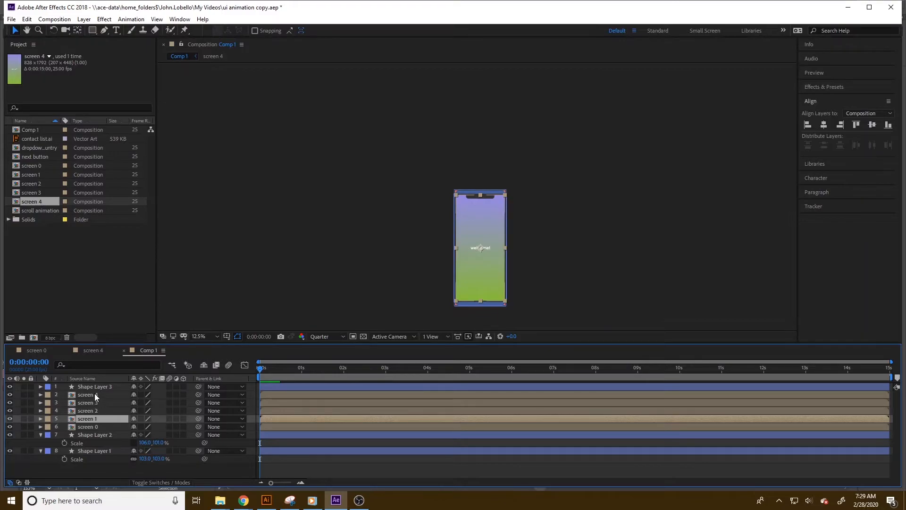
left_click(94, 394, "ctrl")
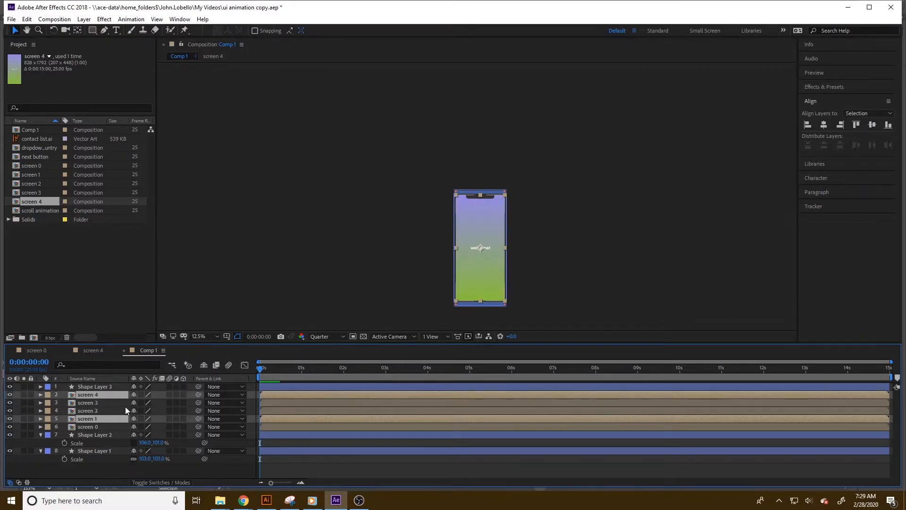
left_click(107, 428)
left_click(101, 418)
left_click(100, 410, "ctrl")
left_click(98, 402, "ctrl")
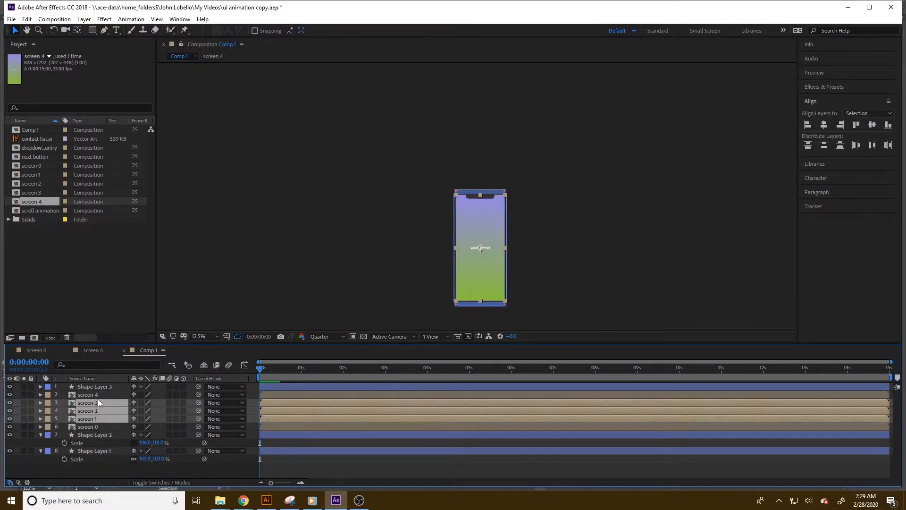
left_click(100, 395, "ctrl")
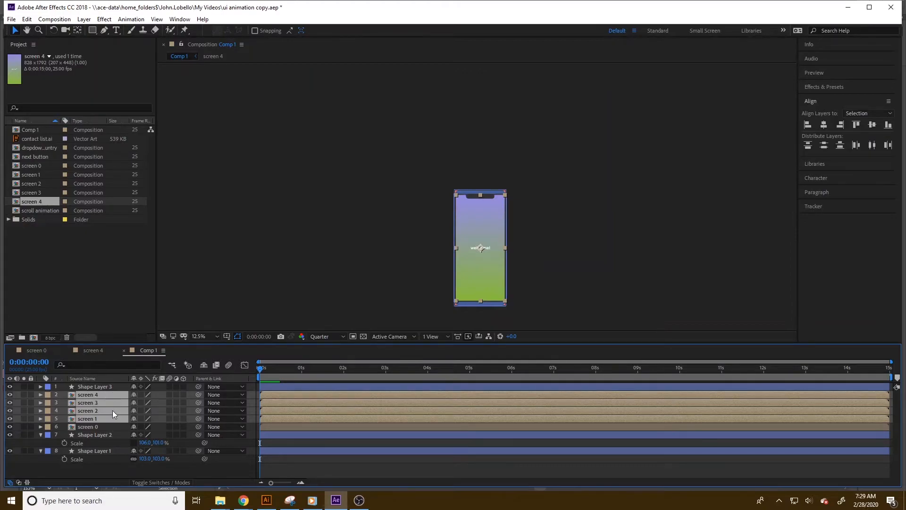
key("p")
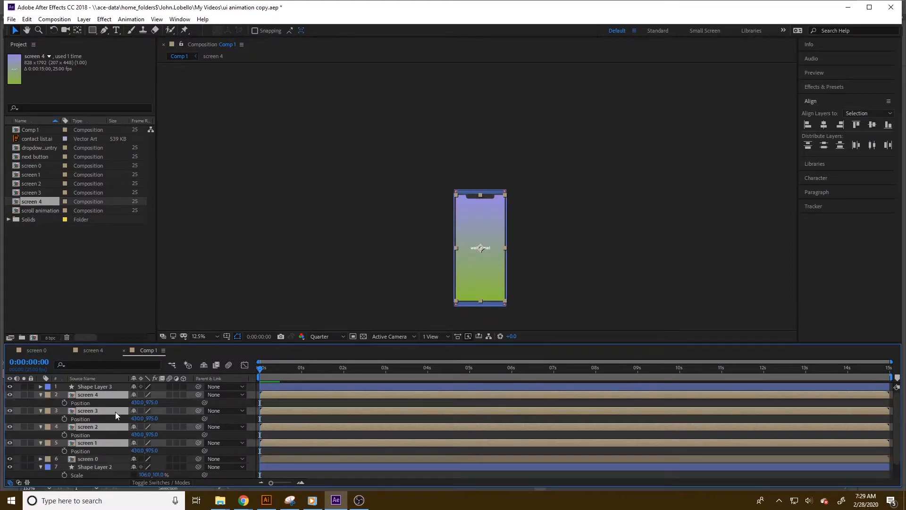
left_click(64, 402)
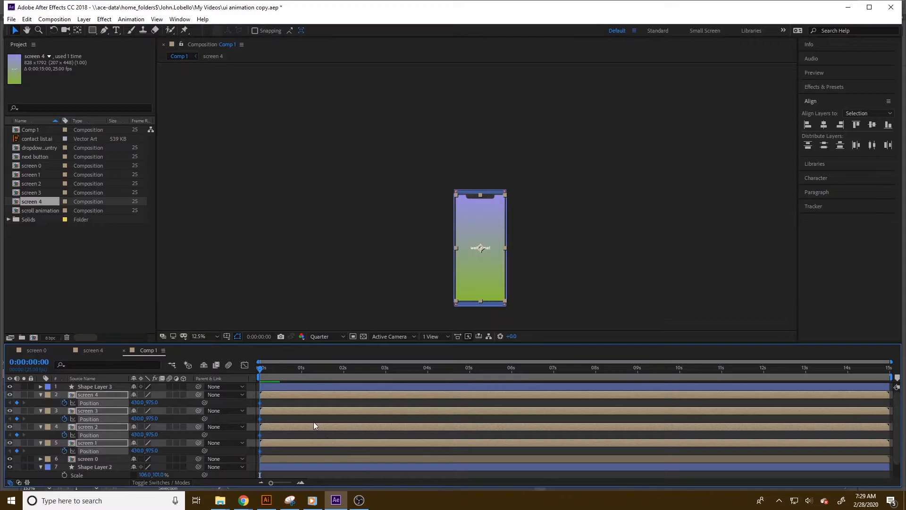
Keyframe the screens to start offscreen at x 1296 and slide to 430 by about frame 13.
left_click_drag(259, 369, 281, 369)
left_click(9, 403)
left_click_drag(138, 405, 543, 400)
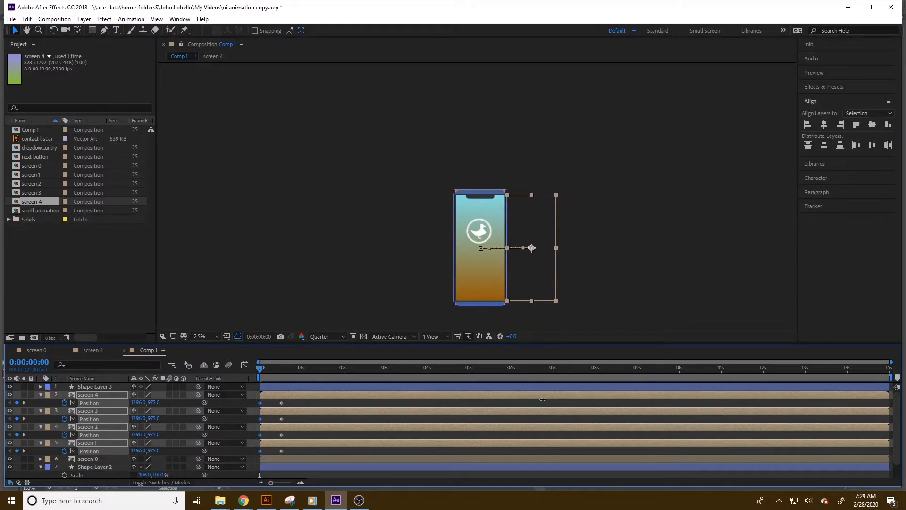
mouse_move(262, 368)
left_mouse_down()
mouse_move(290, 371)
mouse_move(265, 373)
left_mouse_up()
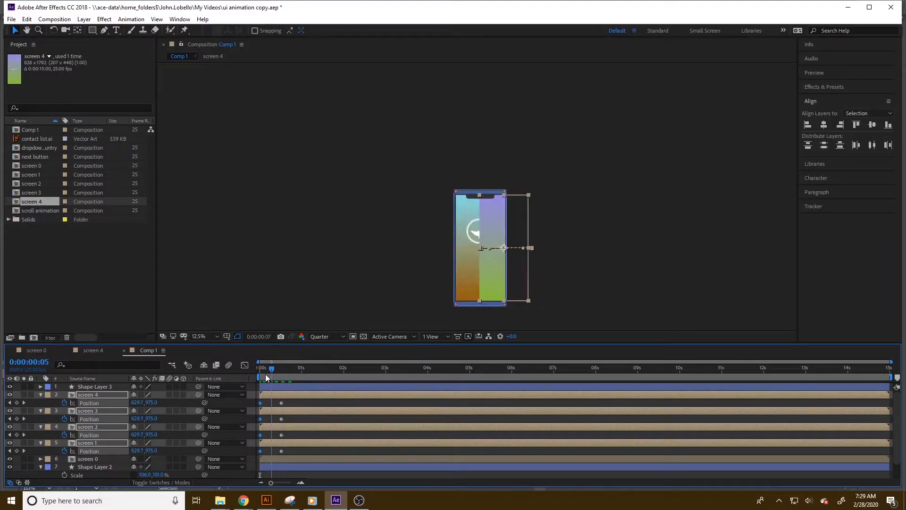
Apply Easy Ease to the screens' starting and ending Position keyframes.
left_click_drag(292, 451, 256, 402)
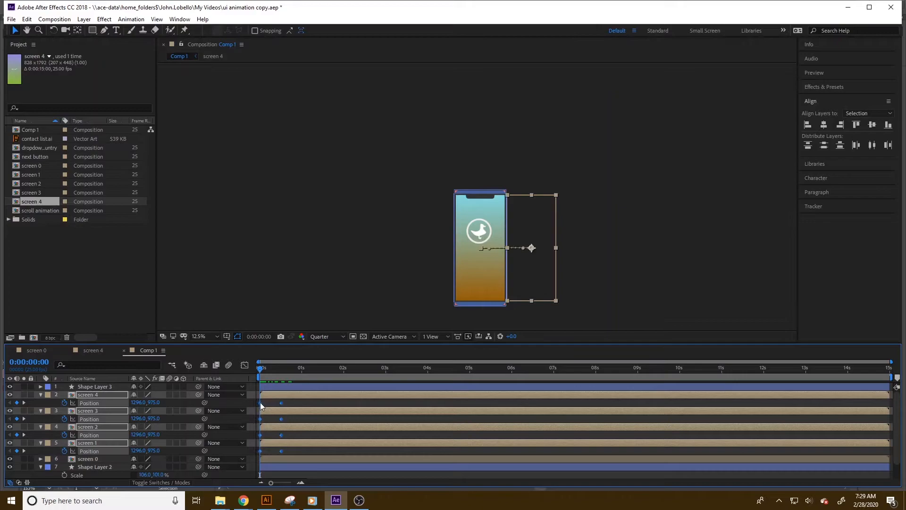
right_click(260, 403)
mouse_move(293, 395)
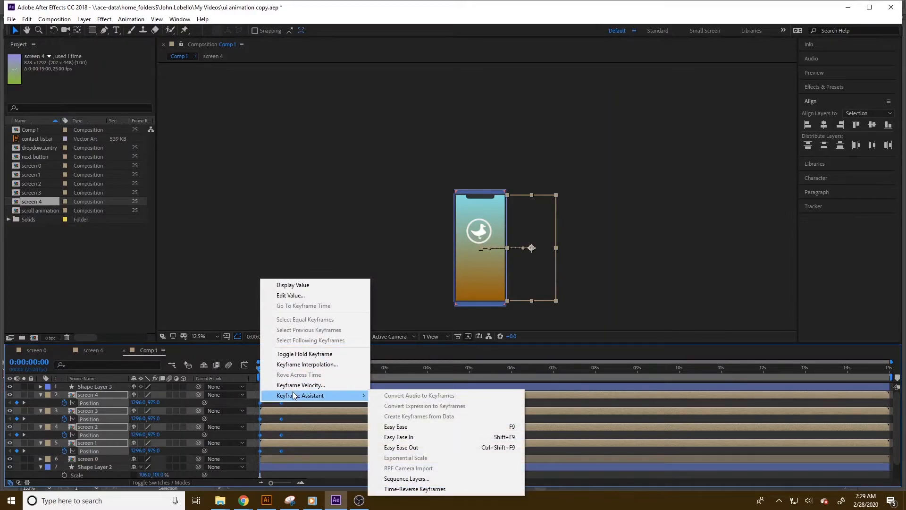
left_click(432, 437)
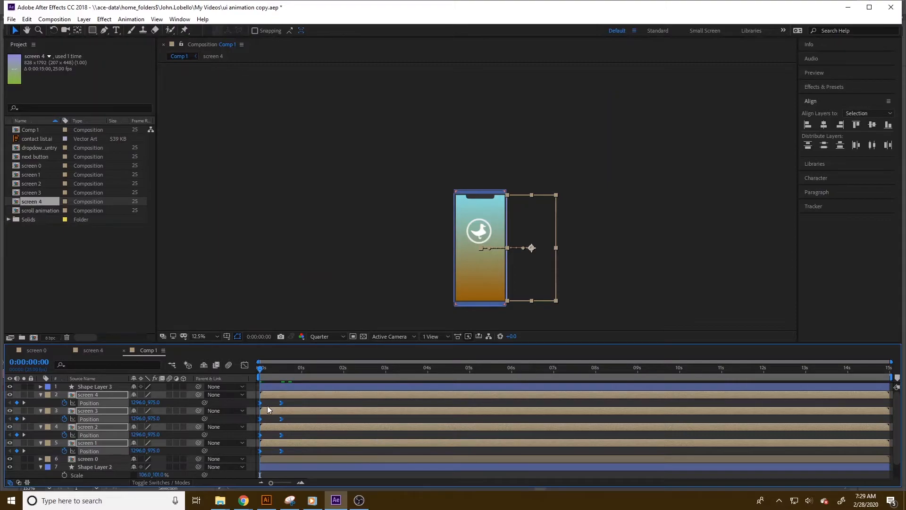
right_click(280, 404)
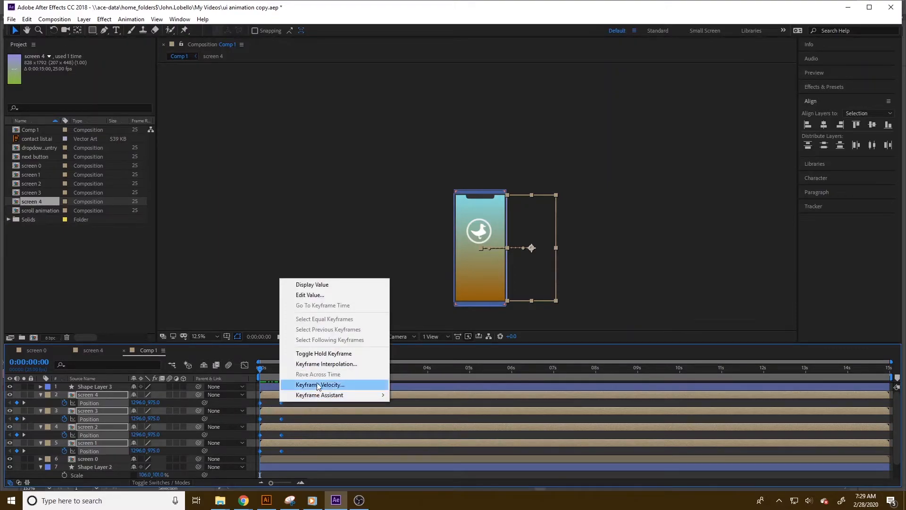
mouse_move(321, 394)
left_click(424, 427)
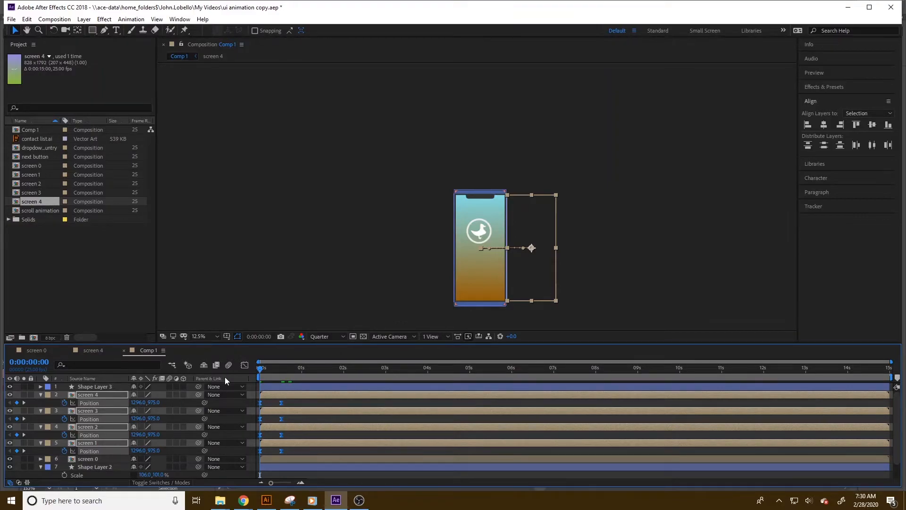
Adjust the incoming influence of screen 4's ending Position keyframe through Keyframe Velocity in the Graph Editor.
left_click(244, 365)
left_click(282, 458)
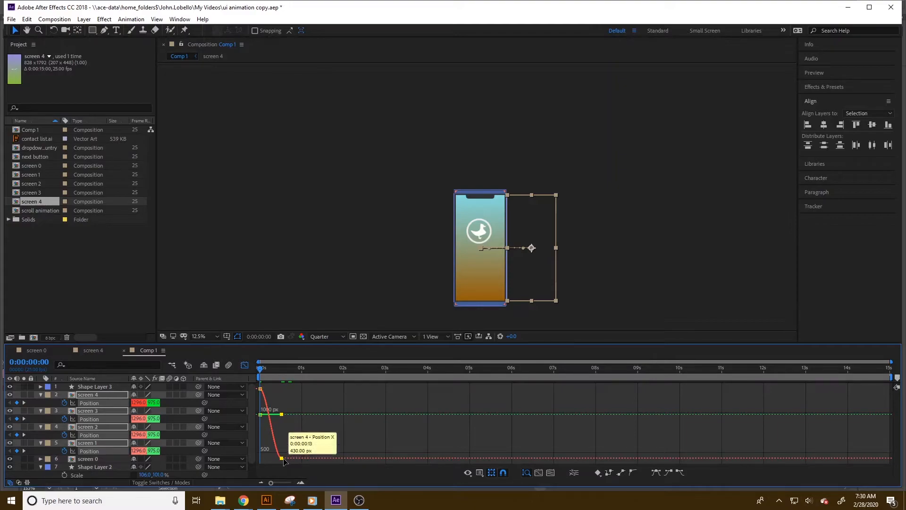
right_click(282, 458)
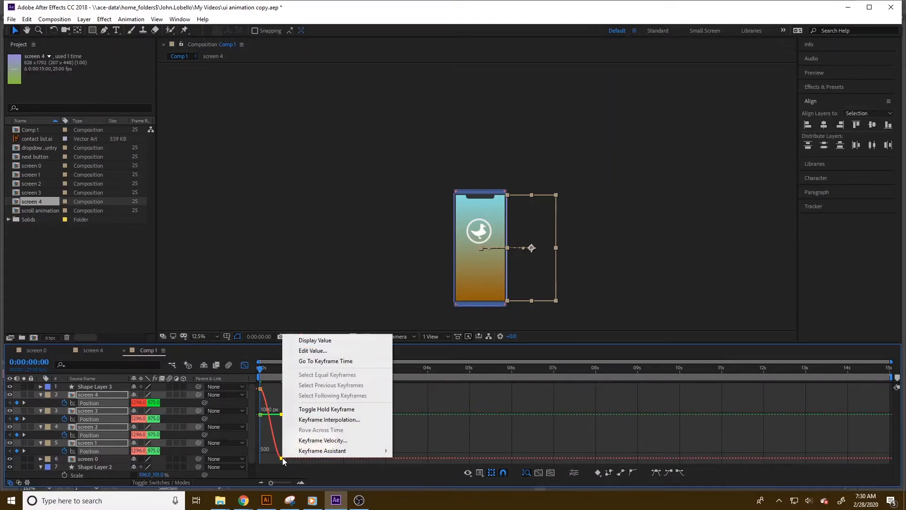
left_click(322, 440)
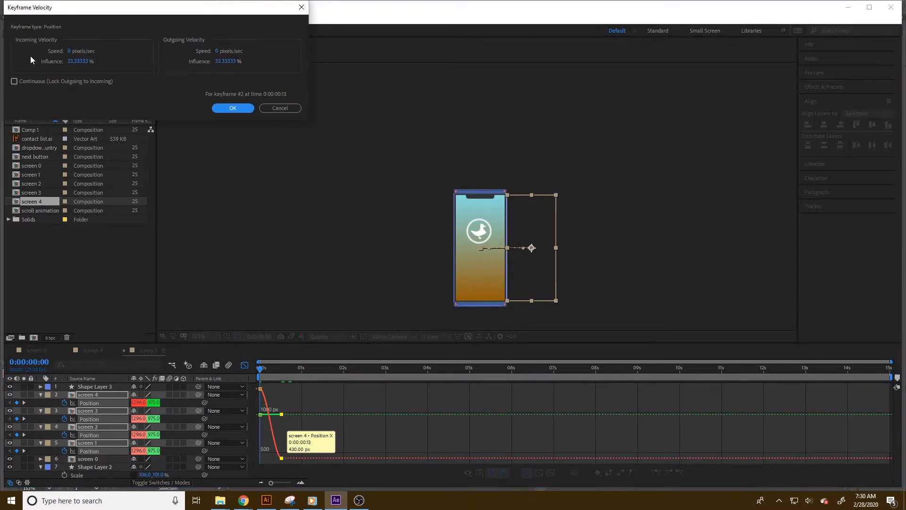
left_click(80, 62)
key("Return")
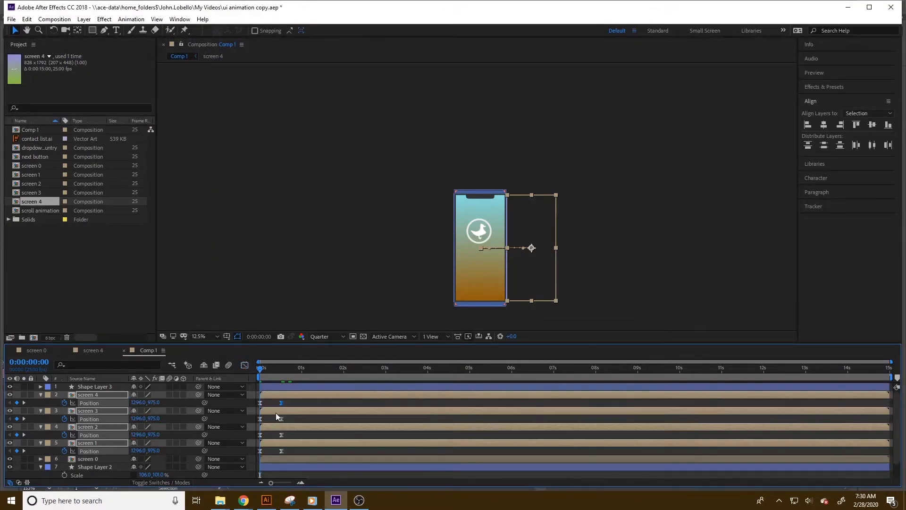
key("shift+F3")
Set the incoming influence to 80% on the ending Position keyframes of screen 3, screen 2 and screen 1.
left_click(281, 419)
right_click(281, 420)
left_click(321, 405)
left_click(80, 62)
type("80")
left_click(229, 109)
left_click(281, 435)
right_click(284, 436)
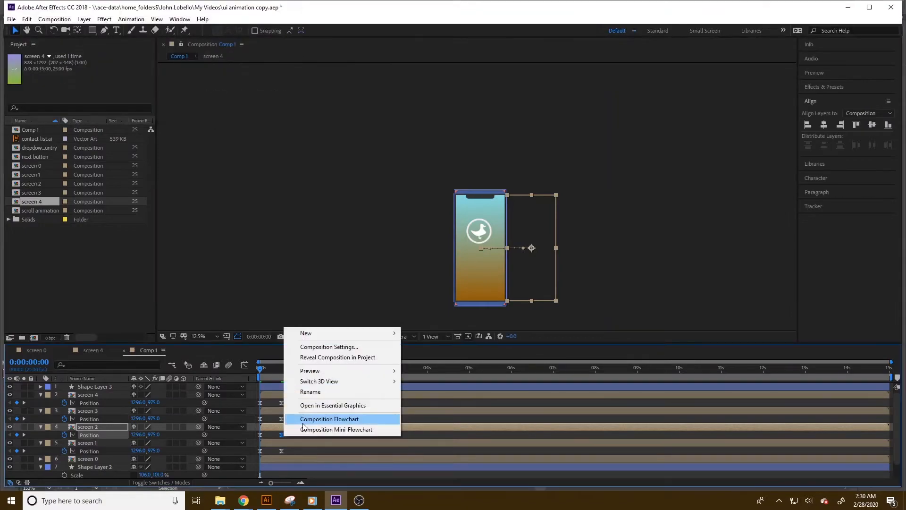
right_click(281, 435)
left_click(317, 420)
left_click(72, 62)
type("80")
key("Return")
right_click(282, 451)
left_click(316, 435)
left_click(71, 61)
type("80")
key("Return")
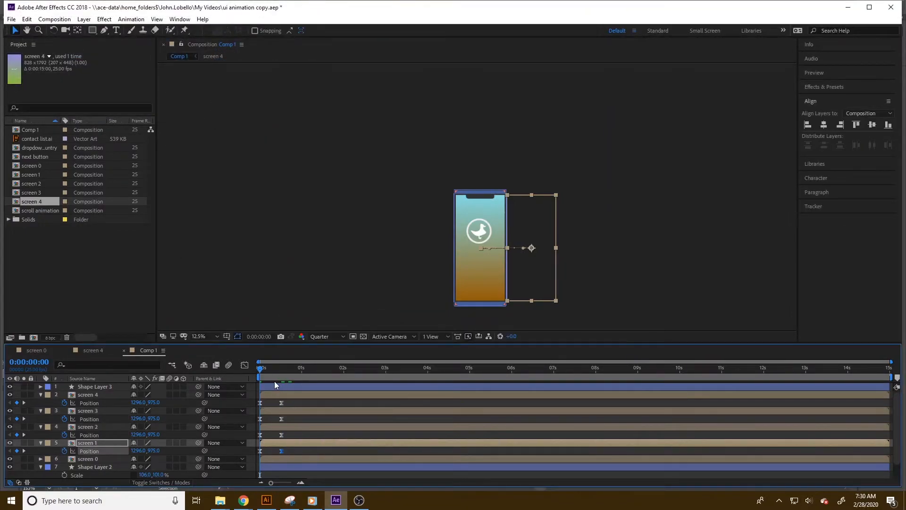
Move the screen 4, screen 3 and screen 2 layers later in the timeline.
left_click(281, 393)
left_click_drag(276, 395, 420, 388)
left_click_drag(313, 410, 396, 413)
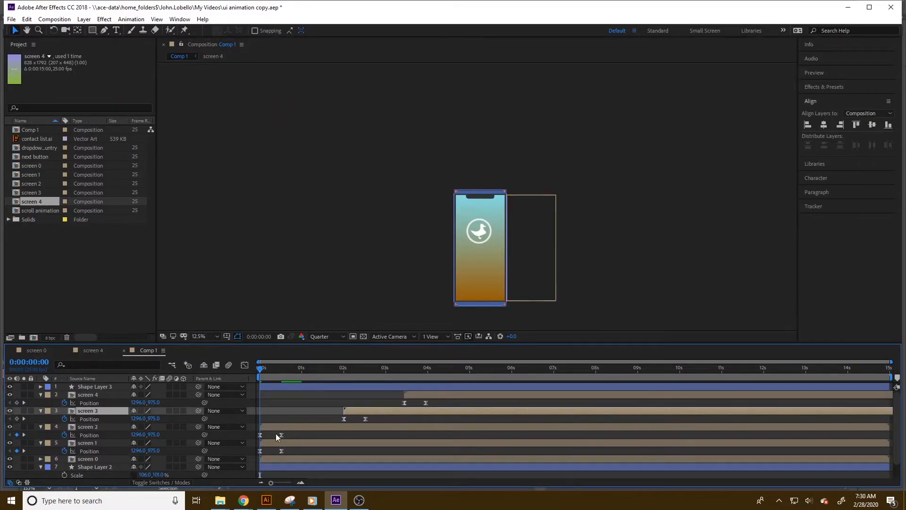
left_click(296, 423)
left_click_drag(295, 424, 350, 429)
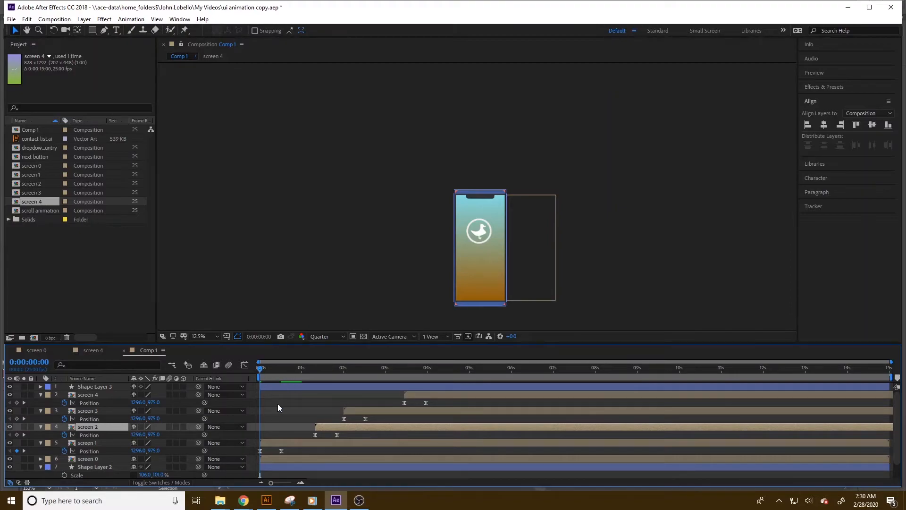
Stagger screen 2, screen 4 and screen 3 further apart while previewing the slide-ins.
left_click_drag(261, 368, 298, 375)
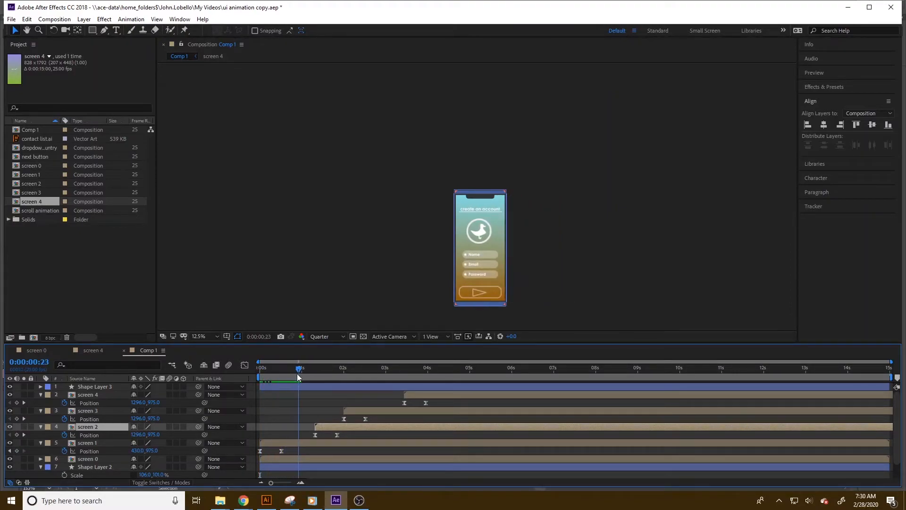
left_click_drag(329, 426, 496, 416)
left_click_drag(439, 394, 525, 401)
left_click_drag(300, 369, 412, 372)
left_click_drag(443, 426, 481, 425)
left_click_drag(413, 369, 452, 374)
left_click_drag(474, 411, 547, 425)
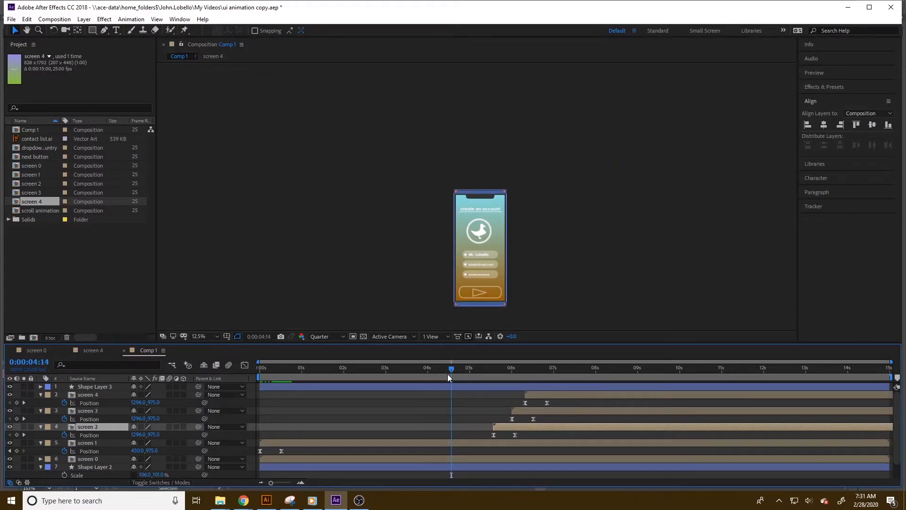
Fine-tune screen 2, 3 and 4 start times so each slides in after the previous one, around 6, 7 and 8 seconds.
left_click_drag(463, 370, 483, 377)
left_click_drag(535, 427, 542, 427)
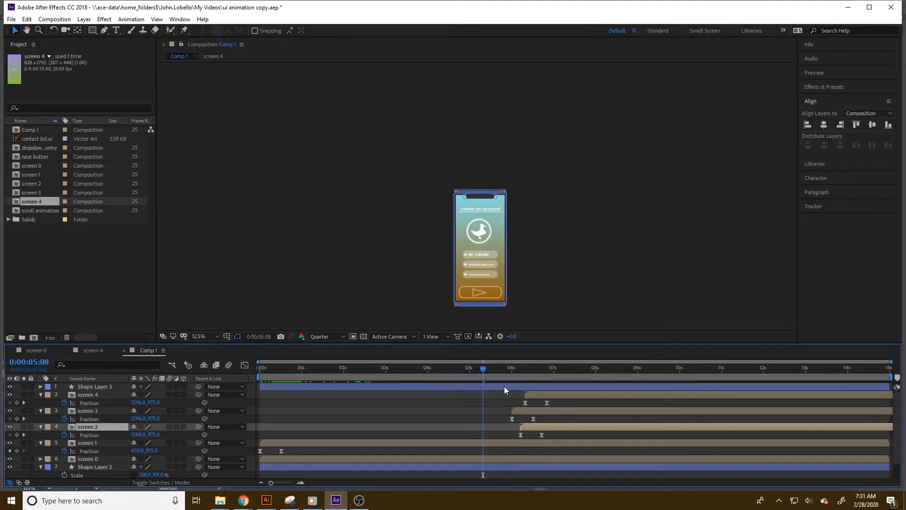
left_click_drag(486, 368, 519, 372)
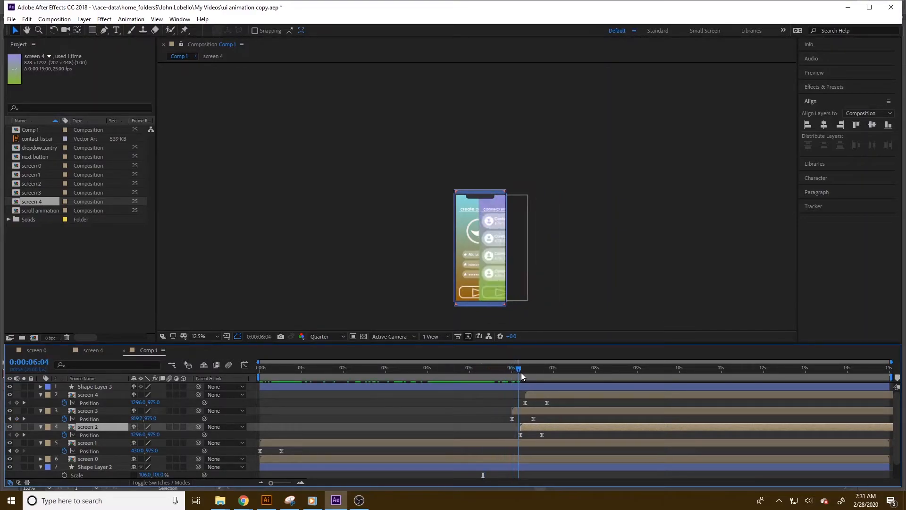
left_click_drag(544, 424, 553, 424)
left_click_drag(519, 372, 531, 372)
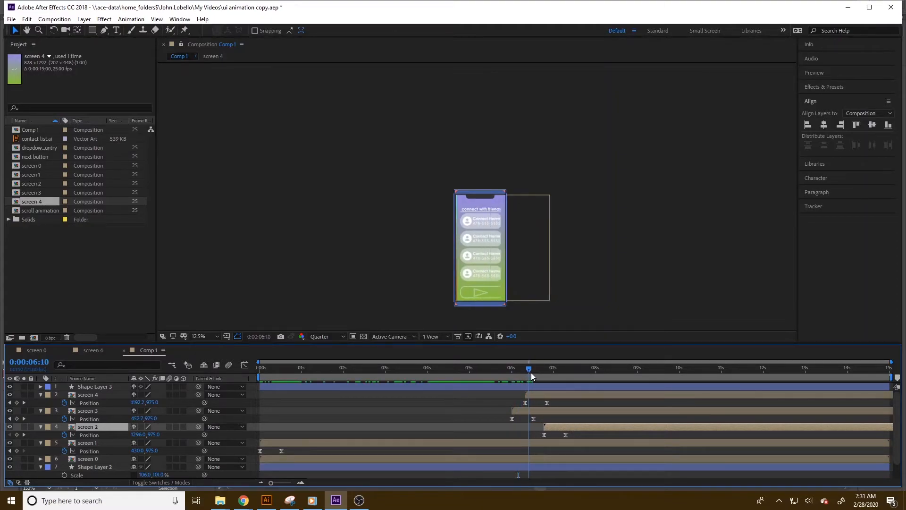
left_click_drag(553, 409, 659, 397)
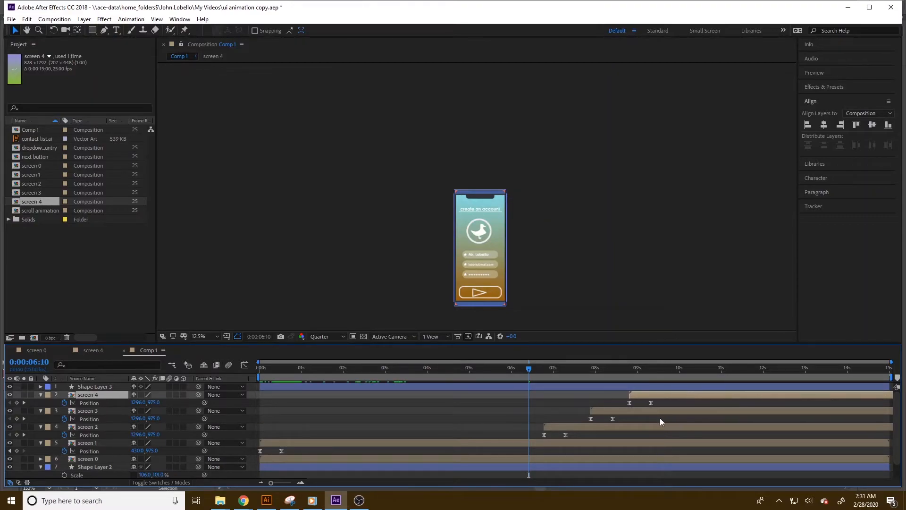
left_click_drag(526, 373, 569, 369)
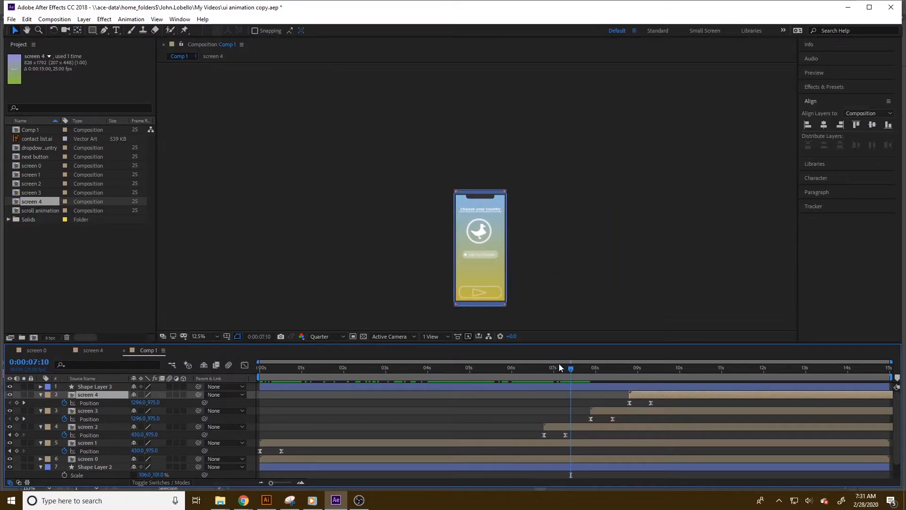
Extend the composition duration to 0:00:30:00 in the composition settings.
left_click(55, 19)
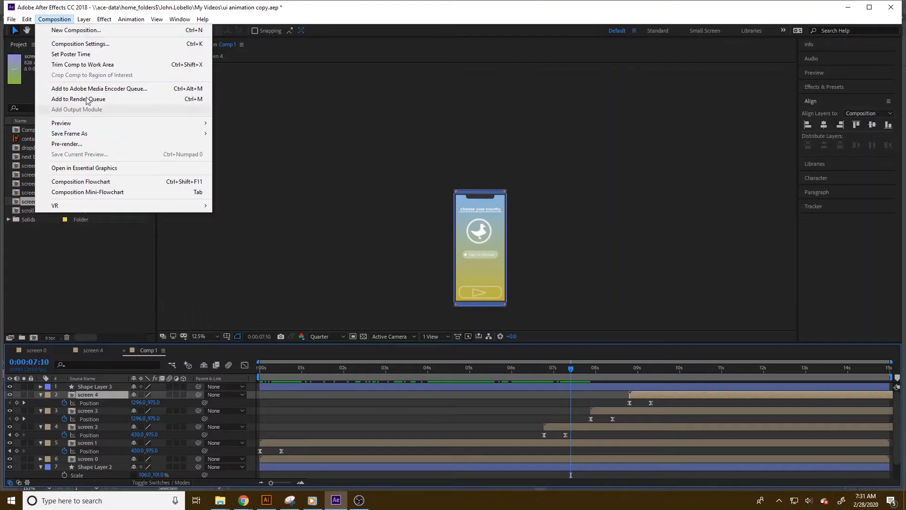
left_click(80, 43)
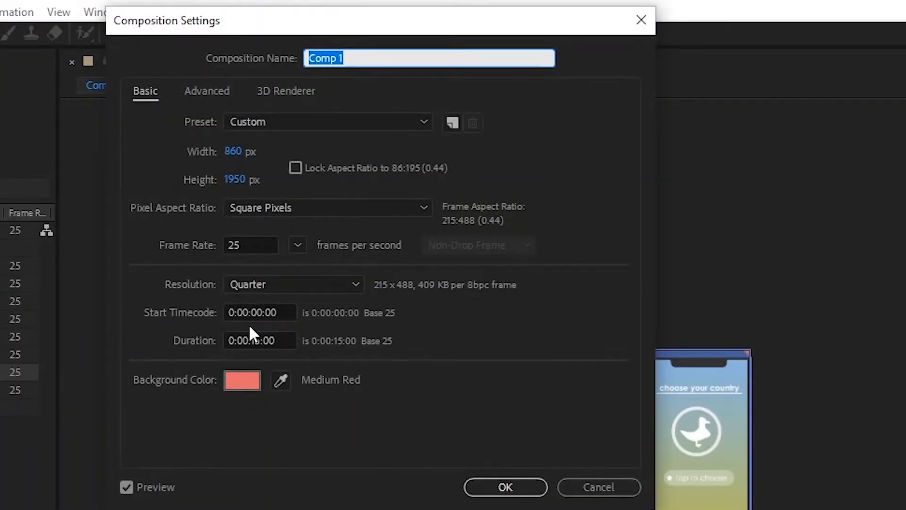
left_click(279, 339)
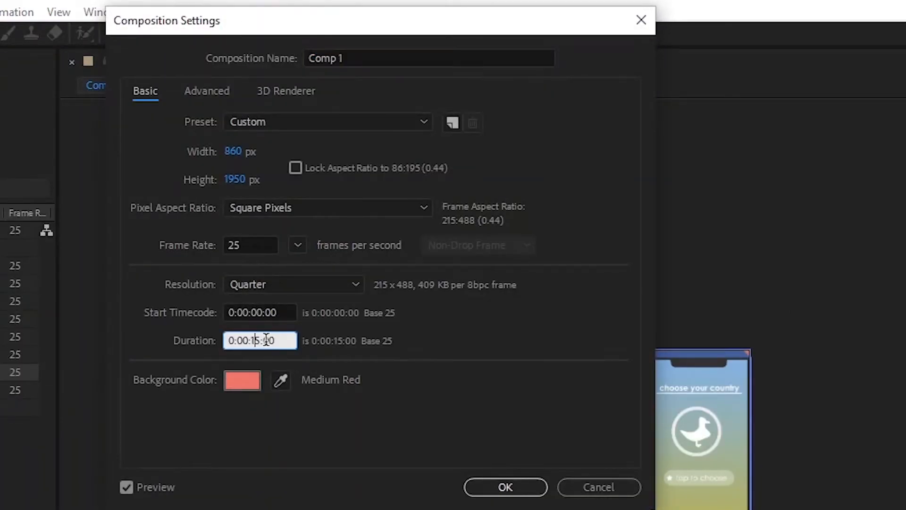
left_click_drag(283, 340, 252, 343)
type("30;00")
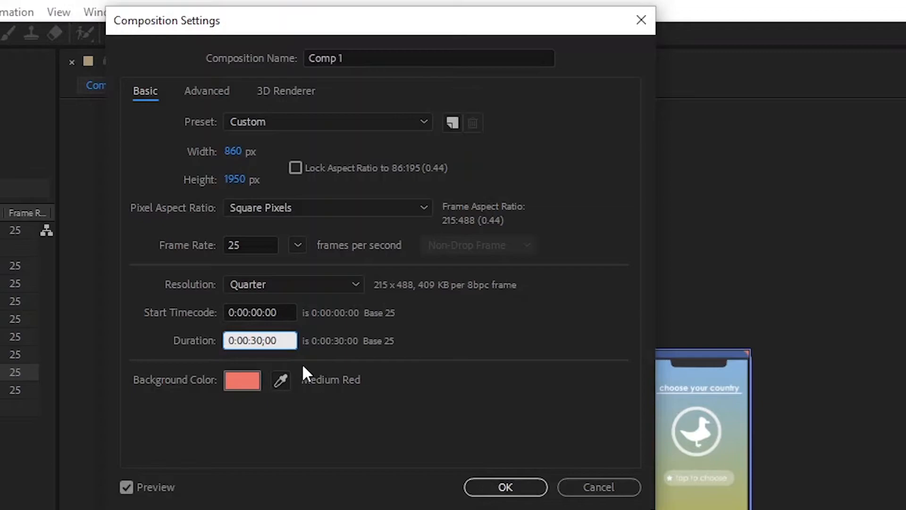
left_click(483, 492)
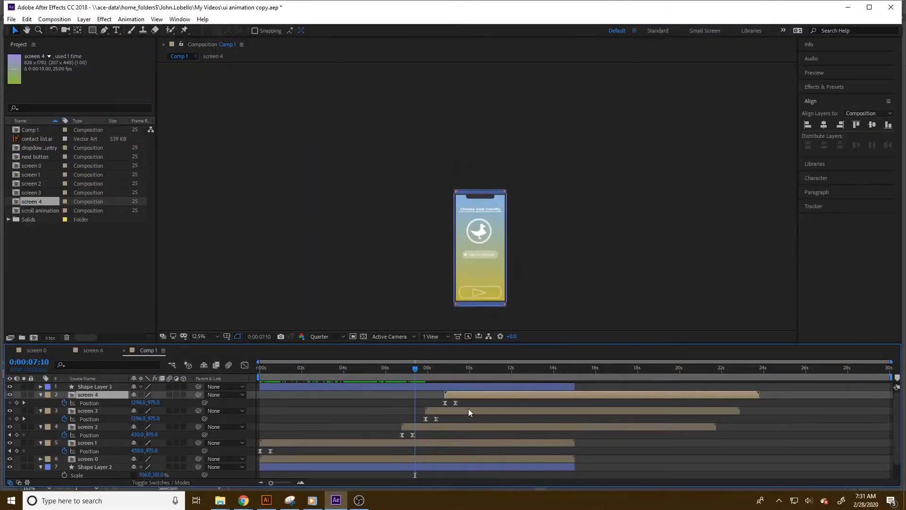
Move the screen 3 and screen 4 layers later, starting around 13 and 17 seconds, while scrubbing to preview.
left_click(574, 443)
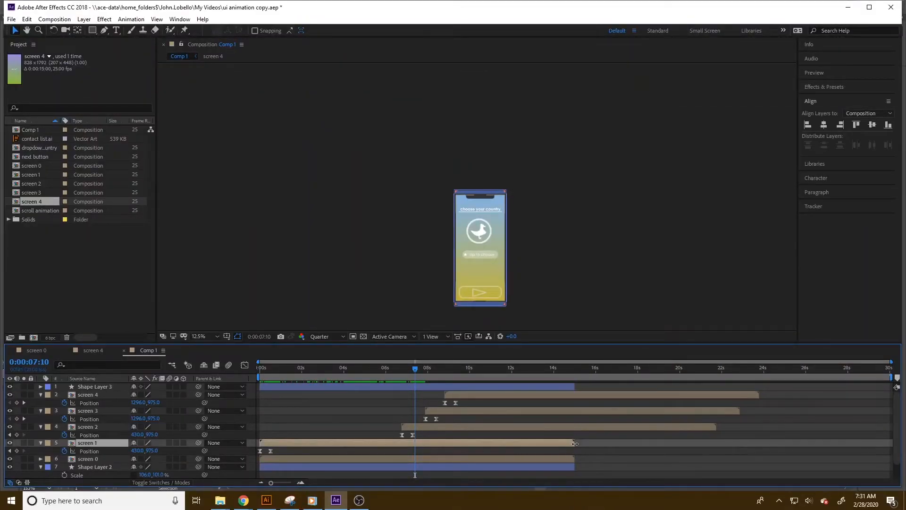
left_click(433, 427)
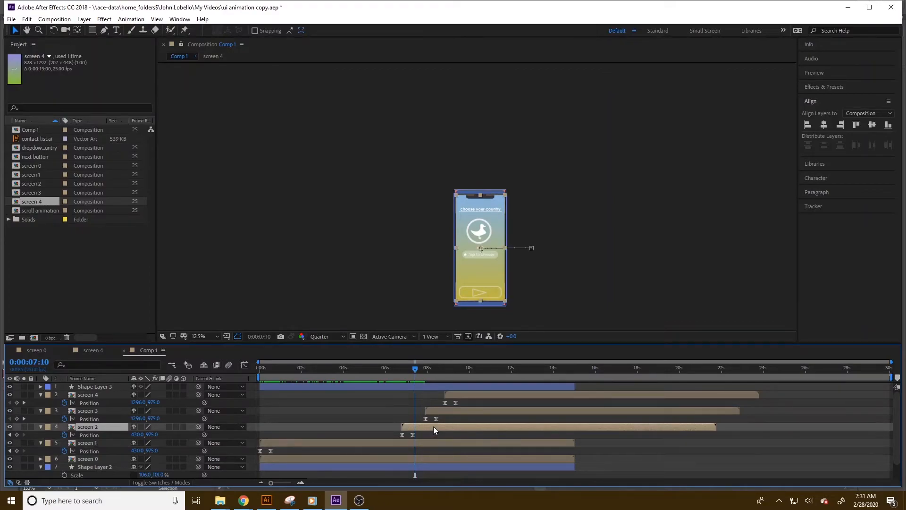
mouse_move(413, 369)
left_mouse_down()
mouse_move(374, 369)
mouse_move(415, 374)
left_mouse_up()
left_click_drag(455, 412, 538, 409)
left_click_drag(471, 390, 587, 394)
left_click_drag(418, 369, 506, 378)
left_click_drag(528, 410, 576, 409)
left_click_drag(507, 368, 537, 370)
left_click_drag(577, 413, 556, 411)
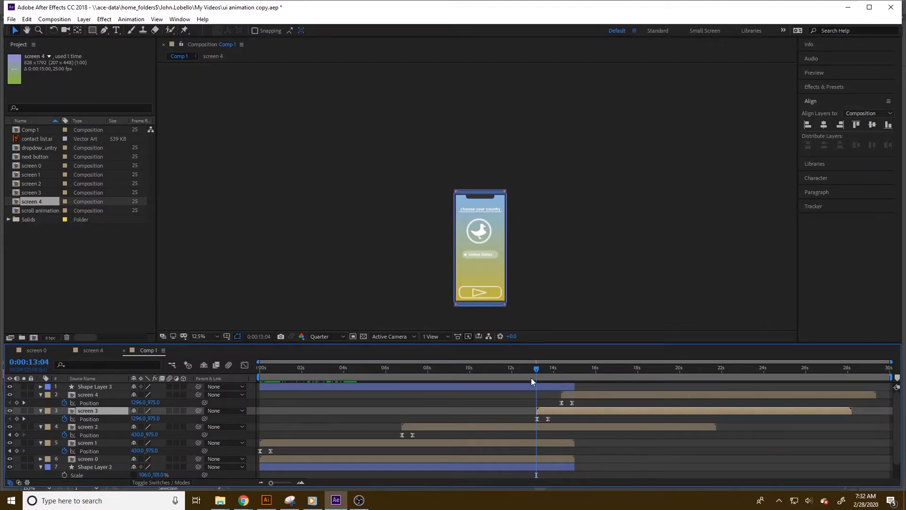
left_click_drag(537, 368, 606, 400)
left_click_drag(553, 368, 590, 370)
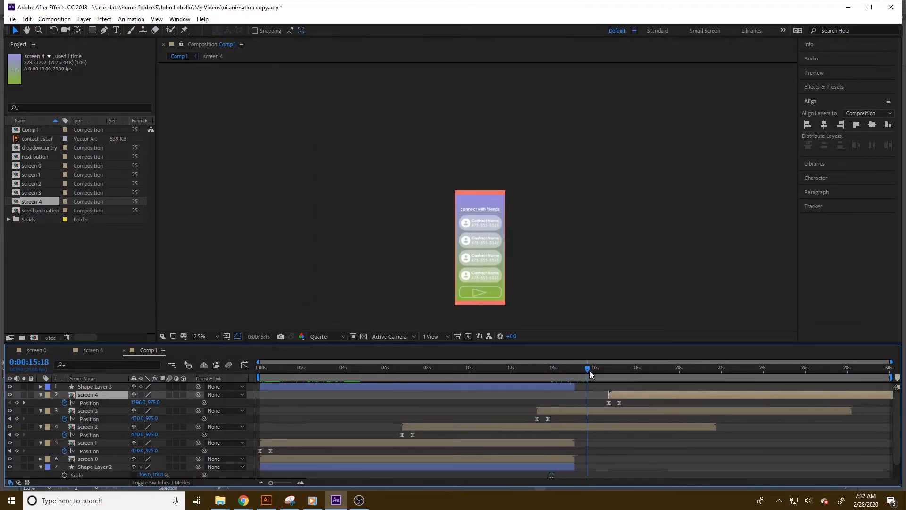
Extend the out points of Shape Layer 2, Shape Layer 3 and Shape Layer 1 to the end of the 30-second composition.
left_click(575, 462)
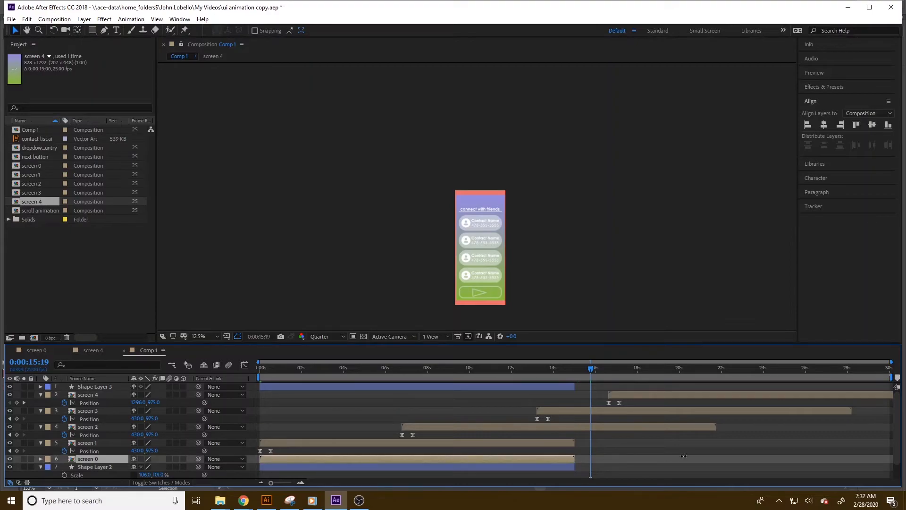
left_click(574, 467)
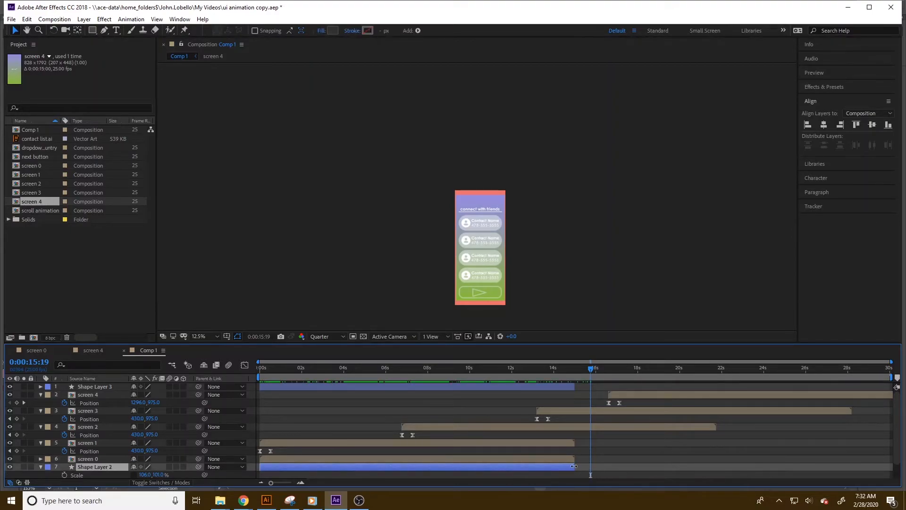
left_click_drag(576, 466, 880, 466)
left_click(573, 386)
left_click_drag(608, 388, 896, 387)
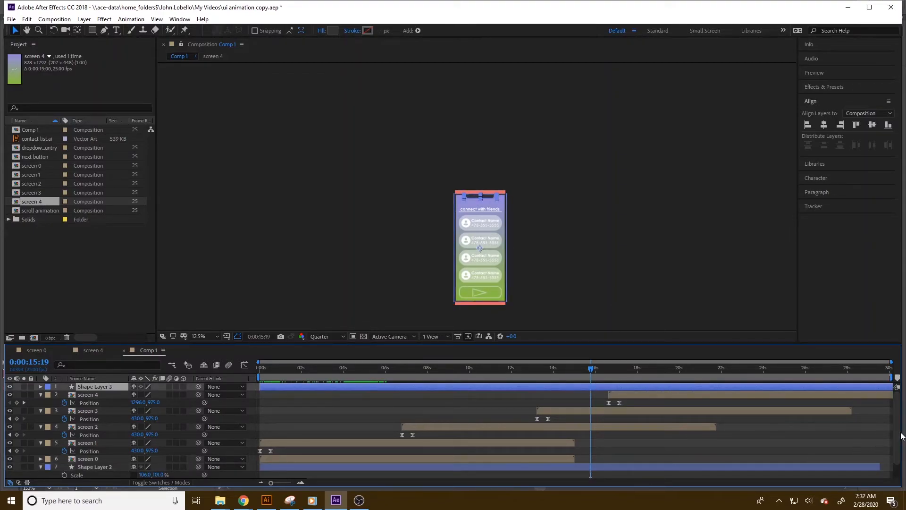
scroll(817, 465, "down", 1)
left_click_drag(577, 464, 878, 465)
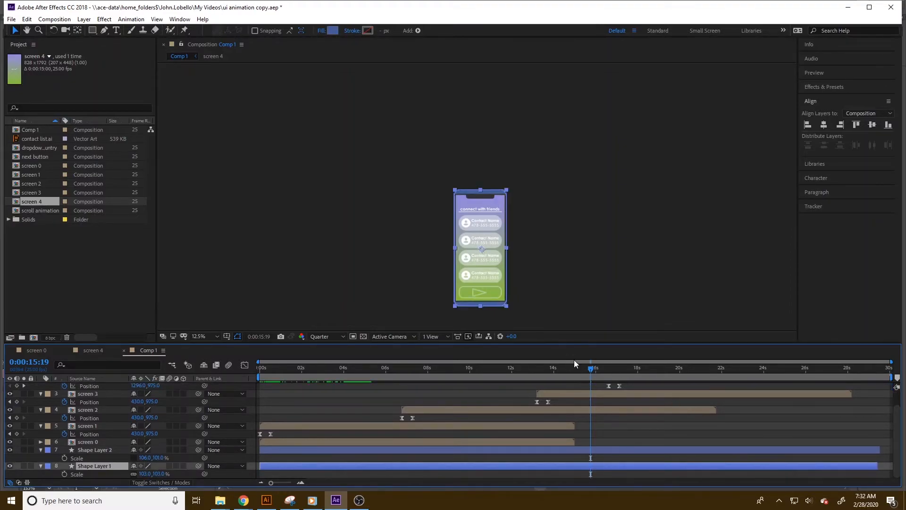
Move the screen 4 layer later so it slides in around 20 seconds.
left_click_drag(588, 364, 634, 378)
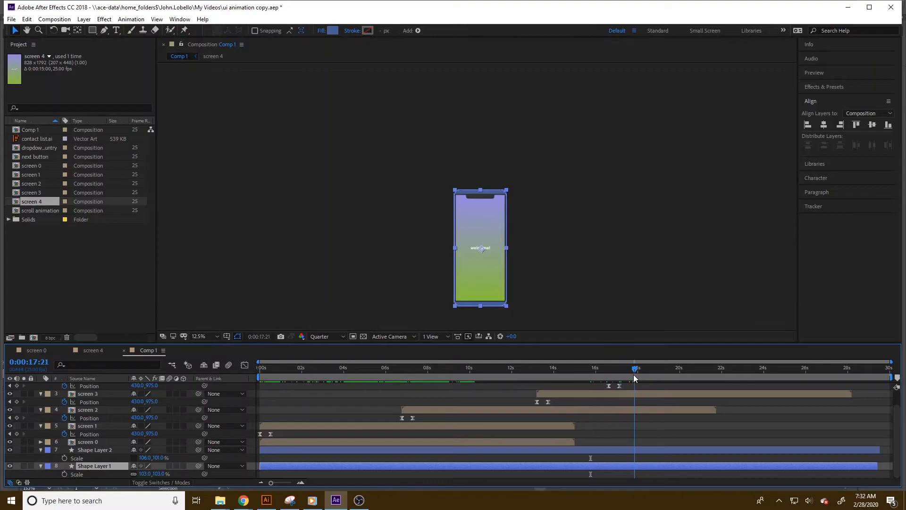
scroll(665, 401, "up", 2)
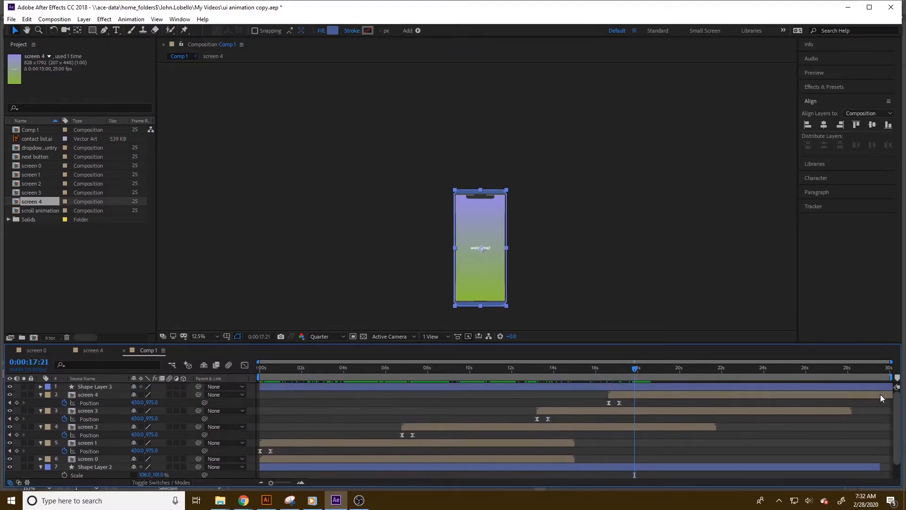
left_click_drag(665, 402, 746, 400)
left_click_drag(636, 369, 713, 373)
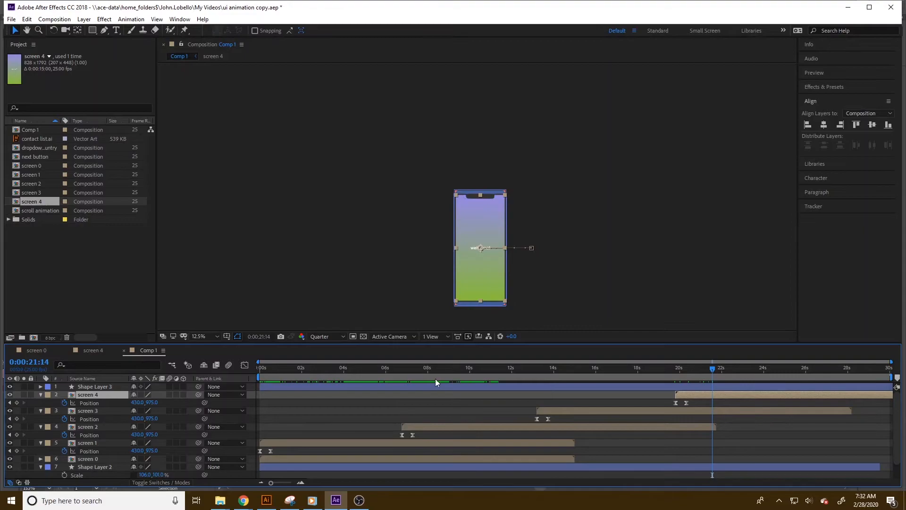
Rename the Comp 1 composition to phone mockup.
left_click(294, 285)
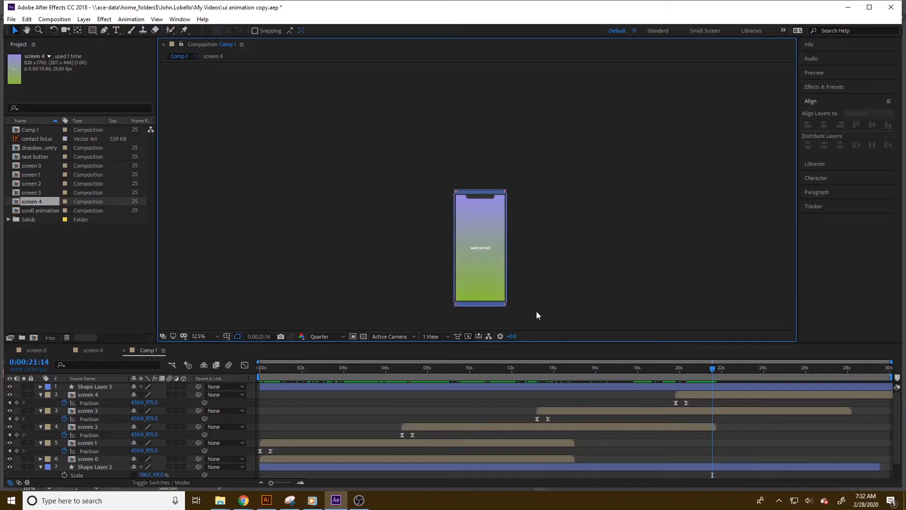
key("period")
key("comma")
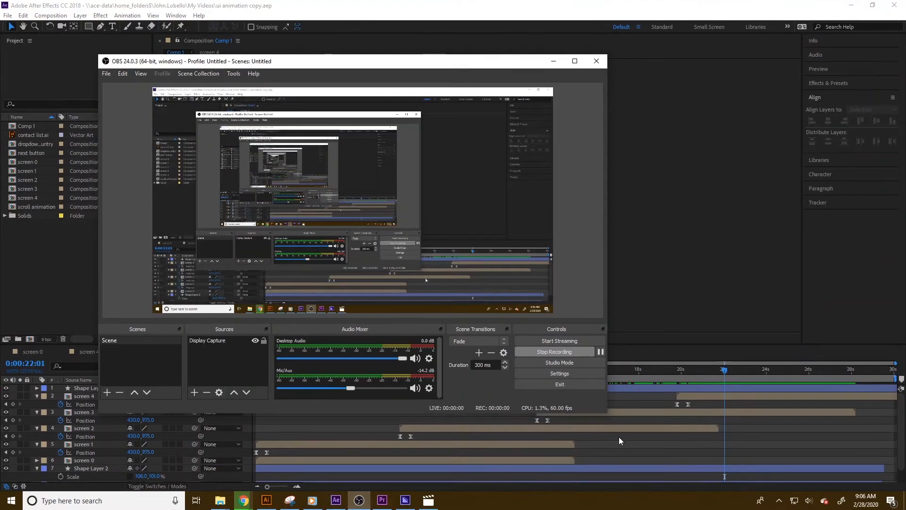
left_click(624, 454)
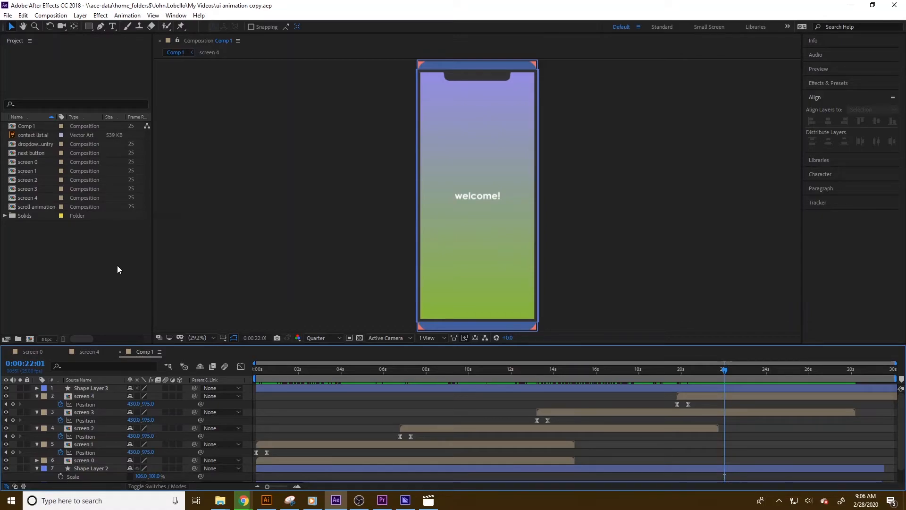
left_click(31, 127)
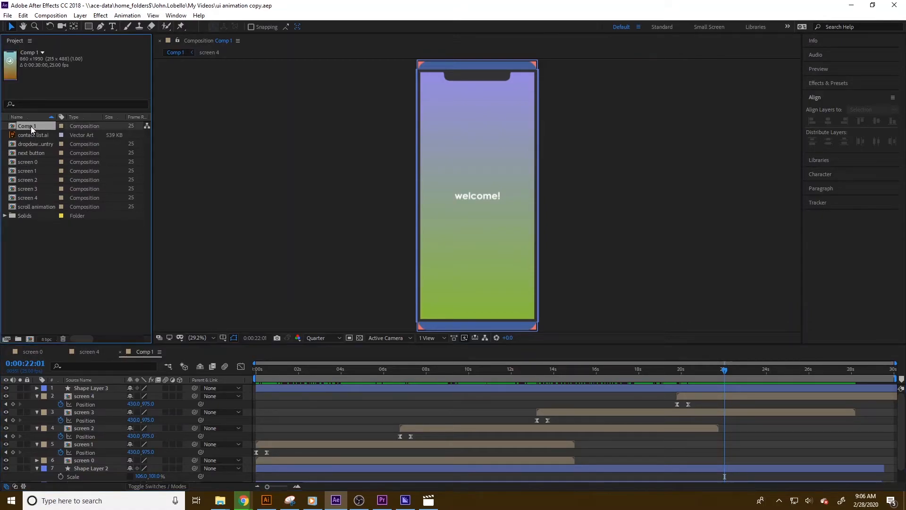
right_click(31, 126)
left_click(118, 278)
type("phone mockup")
key("Return")
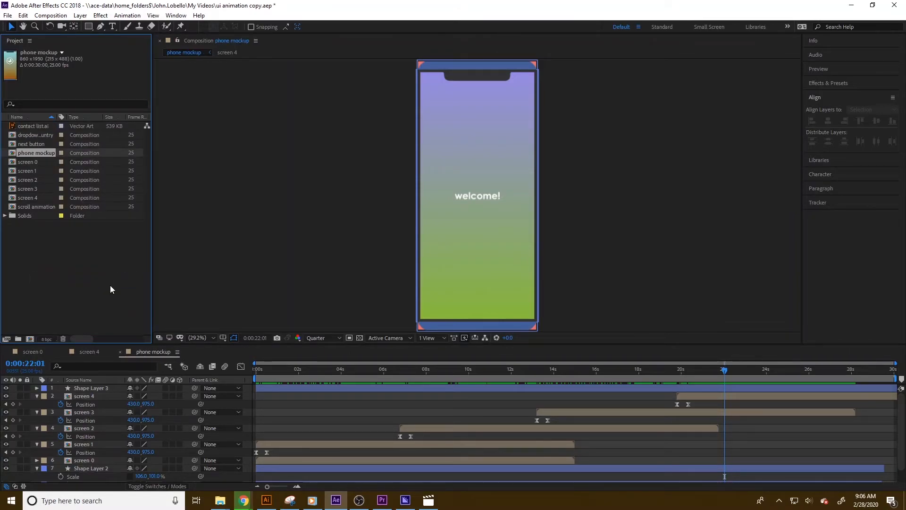
Create a new composition using the HDTV 1080 25 preset.
left_click(51, 281)
left_click(47, 16)
left_click(46, 27)
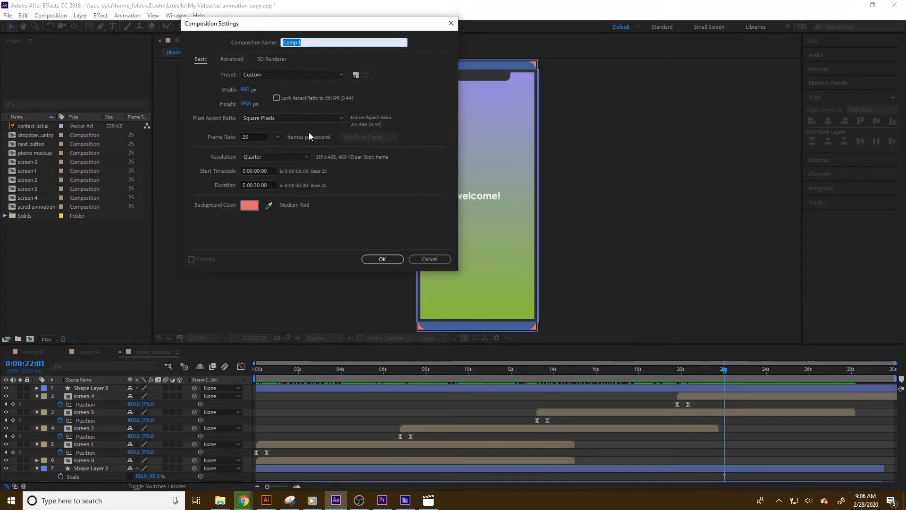
left_click(272, 76)
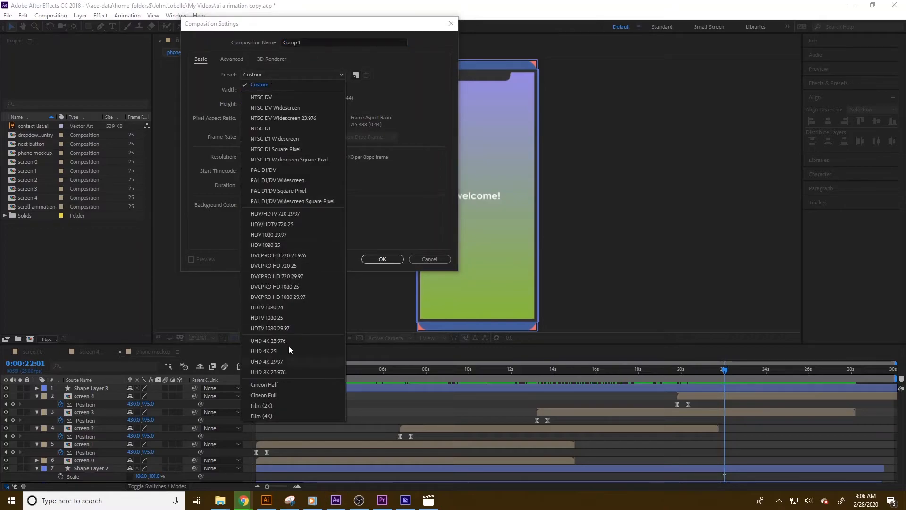
left_click(277, 319)
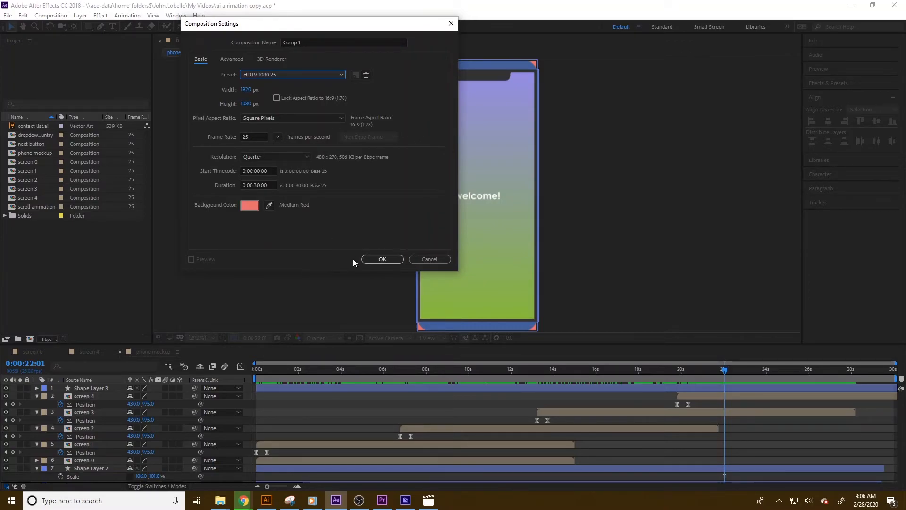
Create the new composition and add a full-size solid layer colored #B6DACC as its background.
left_click(378, 261)
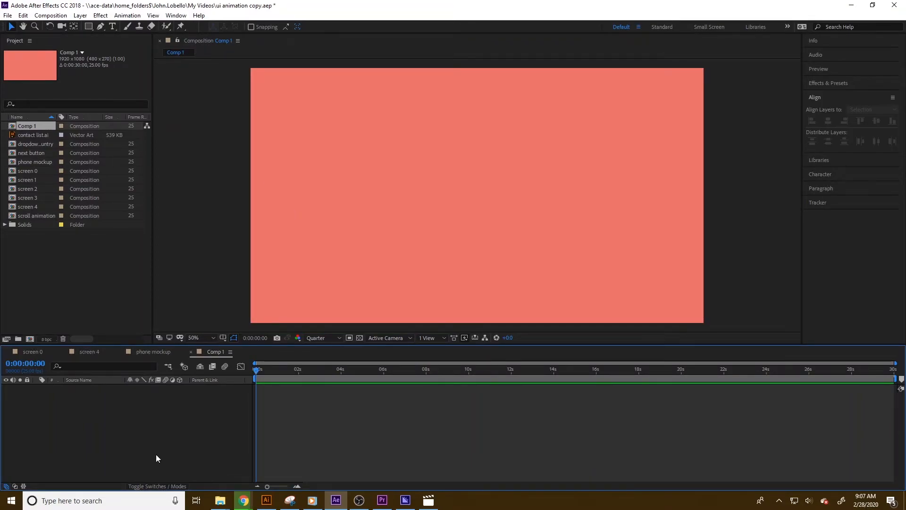
left_click(81, 16)
mouse_move(92, 26)
left_click(293, 40)
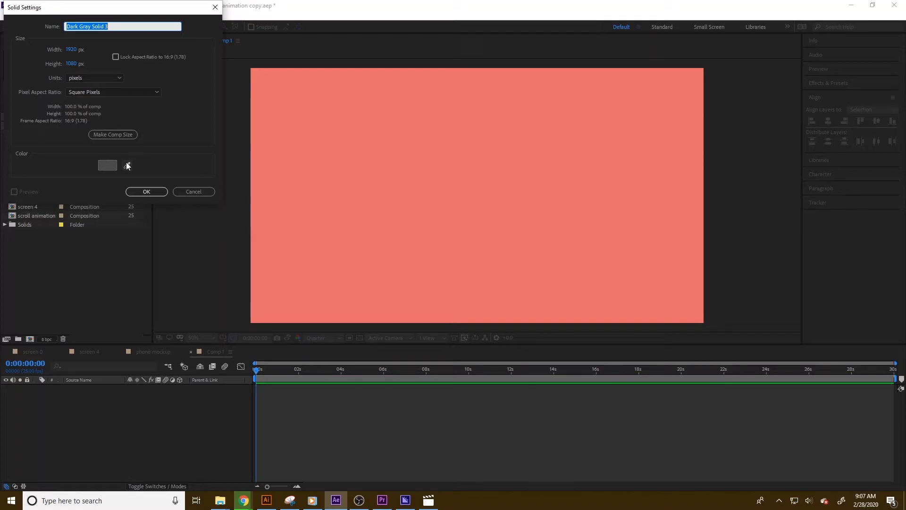
left_click_drag(139, 8, 316, 51)
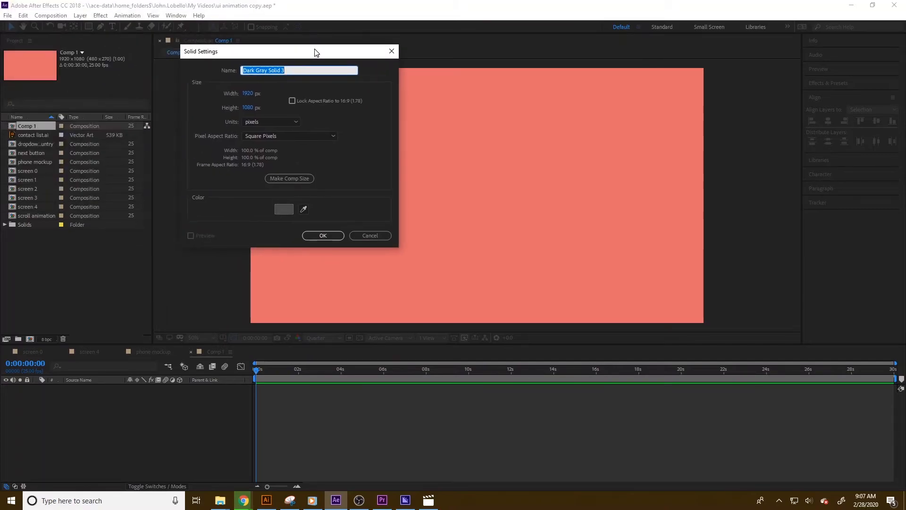
left_click(285, 211)
left_click(143, 108)
mouse_move(95, 90)
left_mouse_down()
mouse_move(28, 56)
mouse_move(38, 41)
left_mouse_up()
left_click(219, 25)
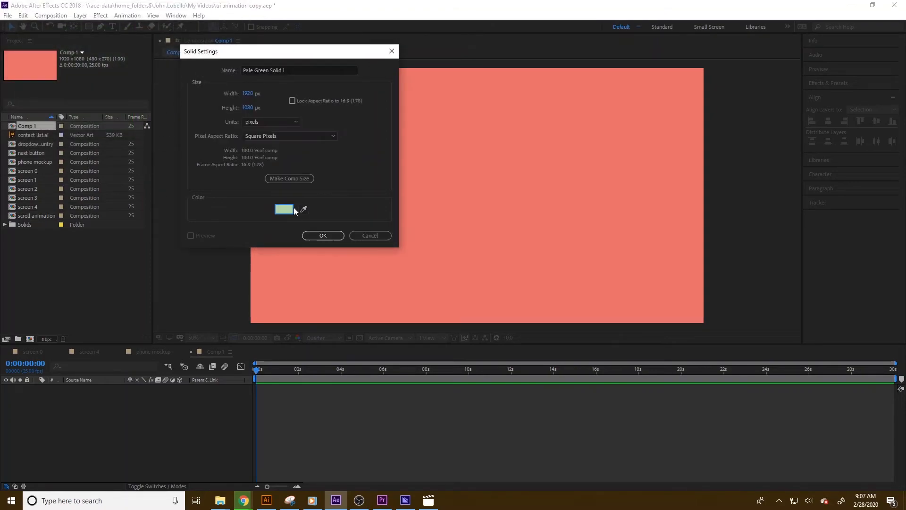
left_click(287, 209)
left_click(159, 87)
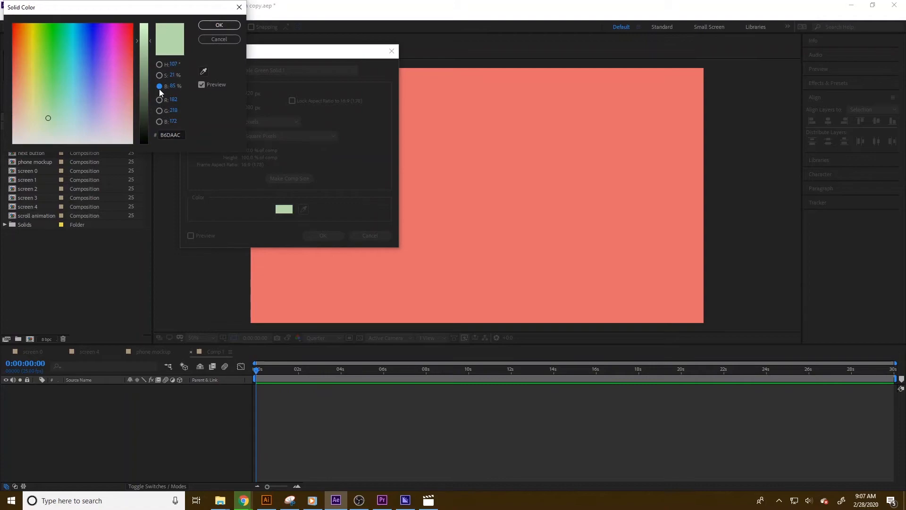
left_click(159, 122)
left_click(145, 57)
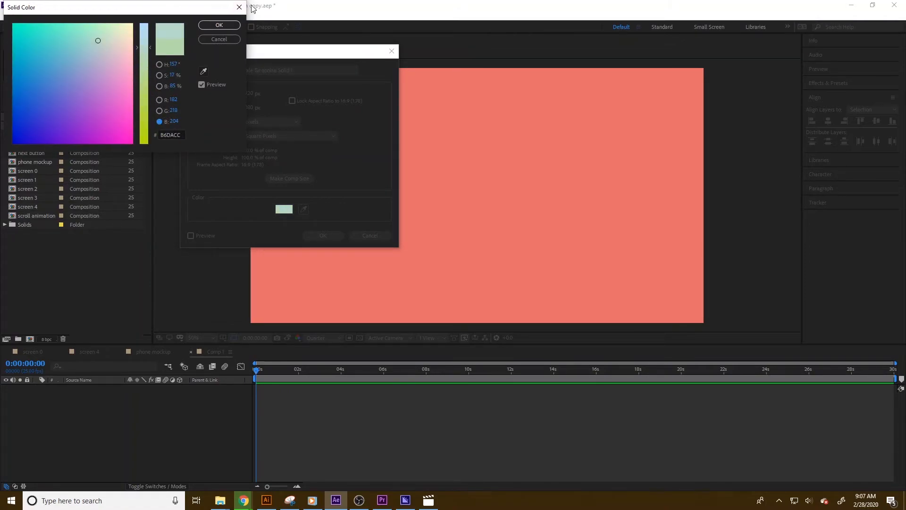
left_click(219, 25)
left_click(321, 234)
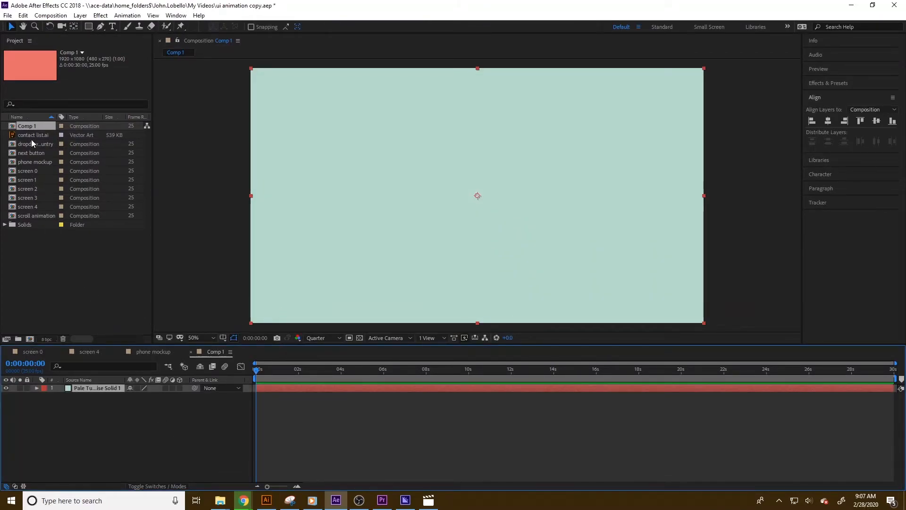
Rename the Comp 1 composition to final.
left_click(61, 310)
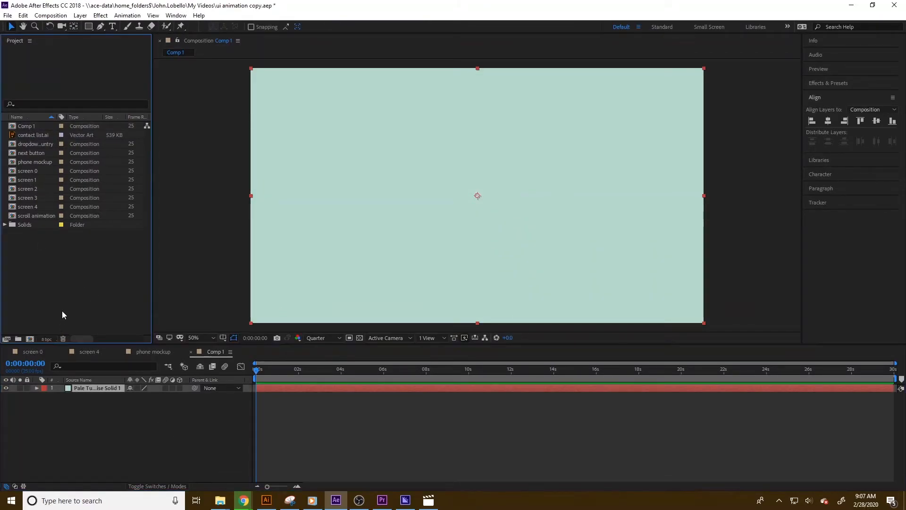
right_click(29, 125)
left_click(62, 277)
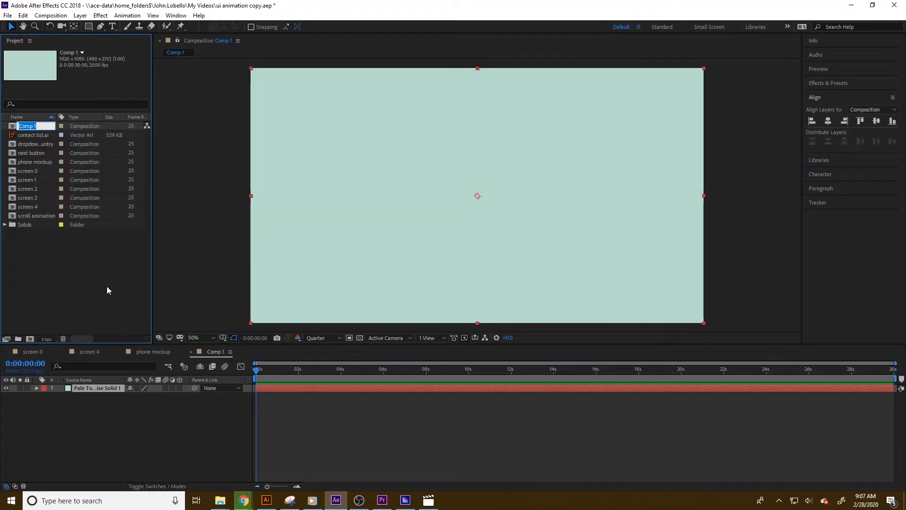
key("BackSpace")
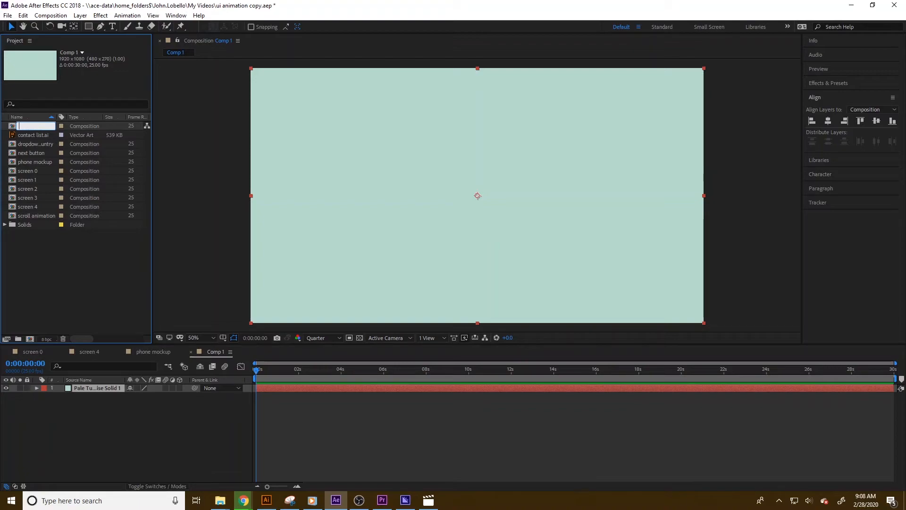
type("final")
key("Return")
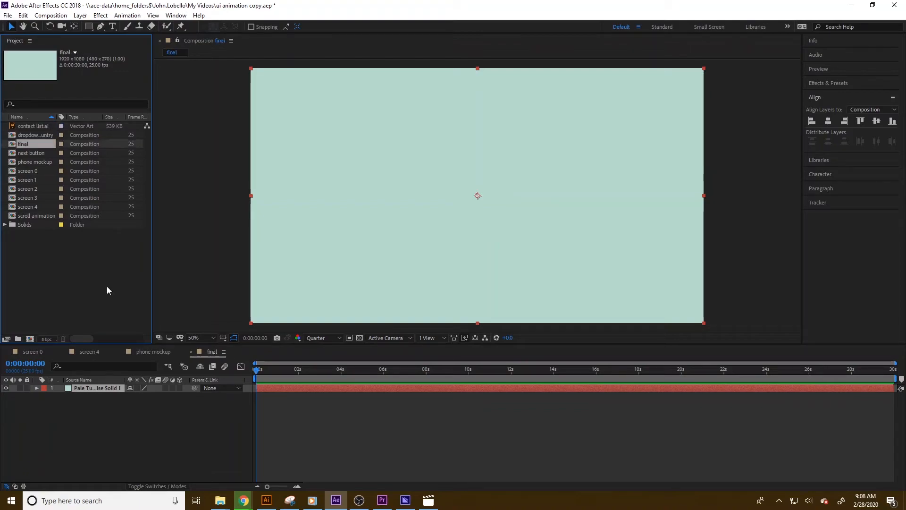
Add the phone mockup composition as a layer into the final composition.
left_click(33, 215)
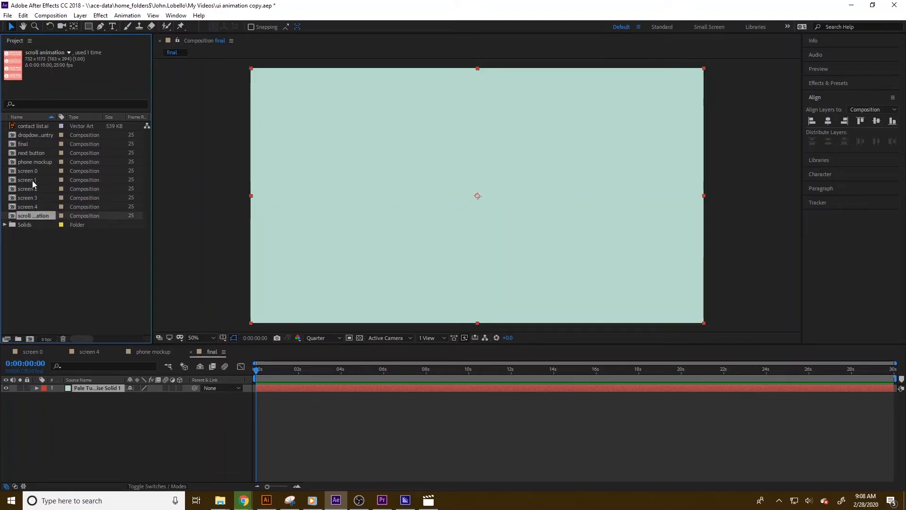
left_click(31, 165)
left_click_drag(31, 165, 428, 199)
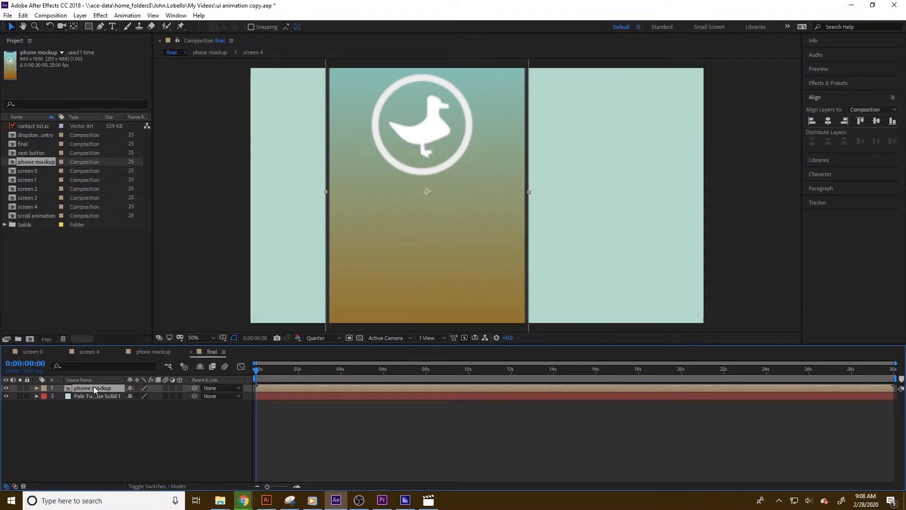
Scale the phone mockup layer down to about 46%.
key("s")
left_click_drag(140, 395, 129, 396)
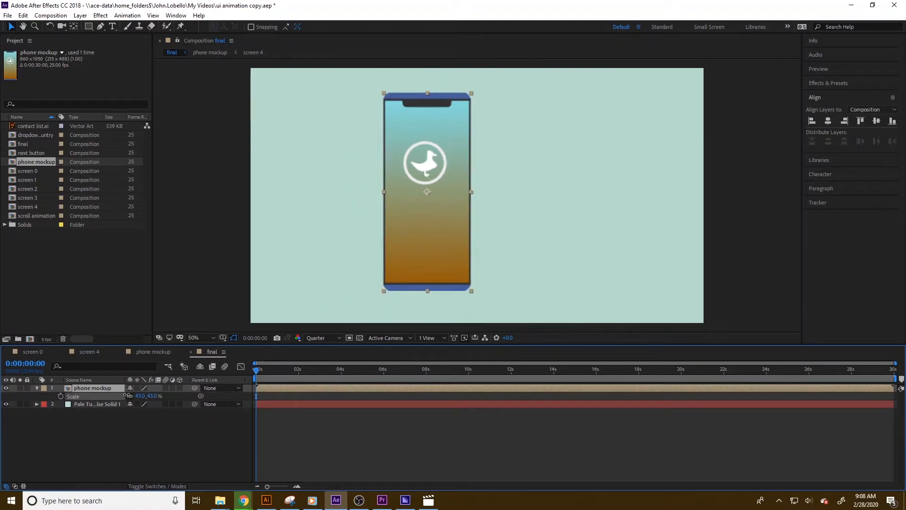
left_click(169, 485)
left_click(169, 485)
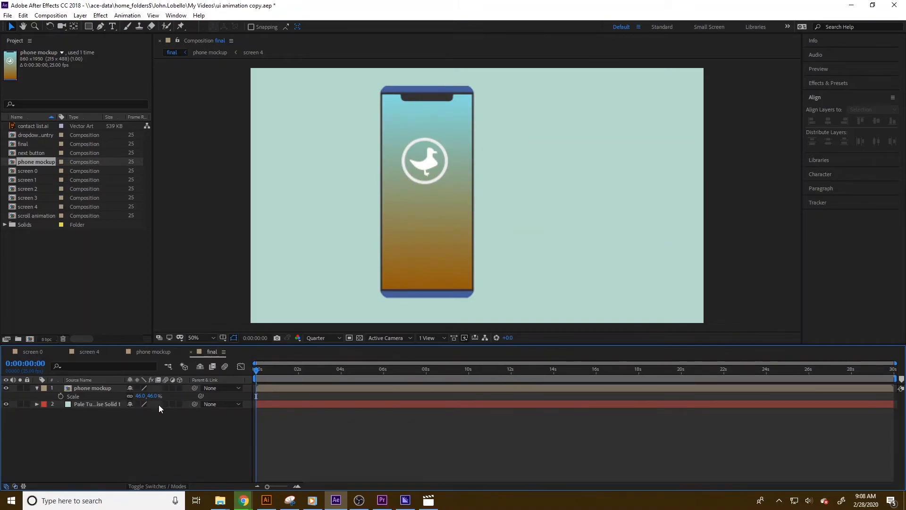
Make the phone mockup a 3D layer and tilt it with orientation 7°, 320°, 353° and X rotation −48°.
left_click(179, 388)
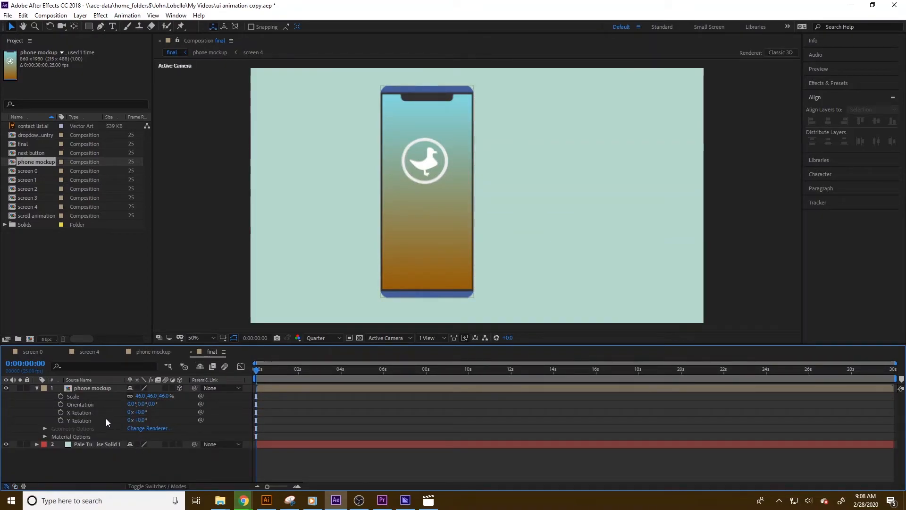
mouse_move(160, 396)
left_mouse_down()
mouse_move(145, 414)
mouse_move(127, 401)
mouse_move(155, 404)
left_mouse_up()
key("ctrl+z")
key("ctrl+z")
mouse_move(144, 411)
left_mouse_down()
mouse_move(117, 407)
mouse_move(149, 396)
mouse_move(130, 404)
mouse_move(154, 404)
left_mouse_up()
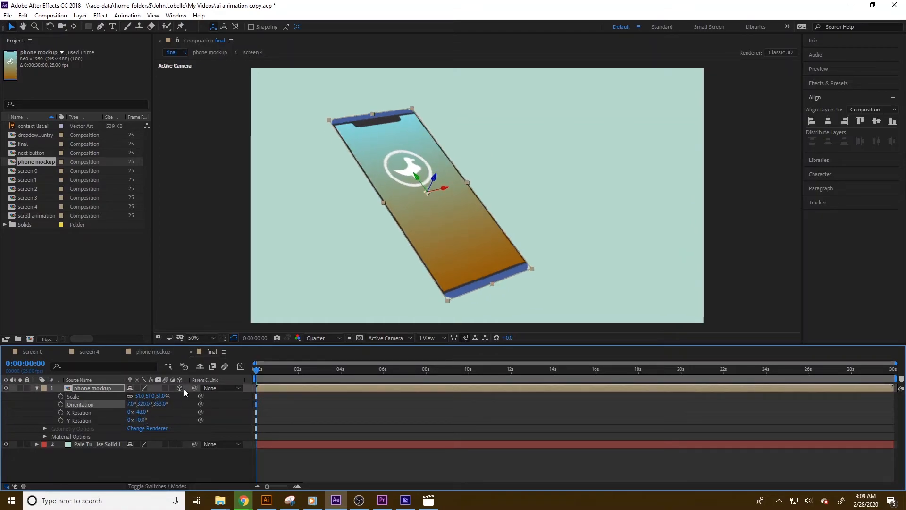
Keyframe the phone mockup's position so it slides in from x −314 to 635 at the start of the timeline.
key("p")
left_click_drag(141, 396, 80, 396)
left_click_drag(261, 369, 291, 373)
key("space")
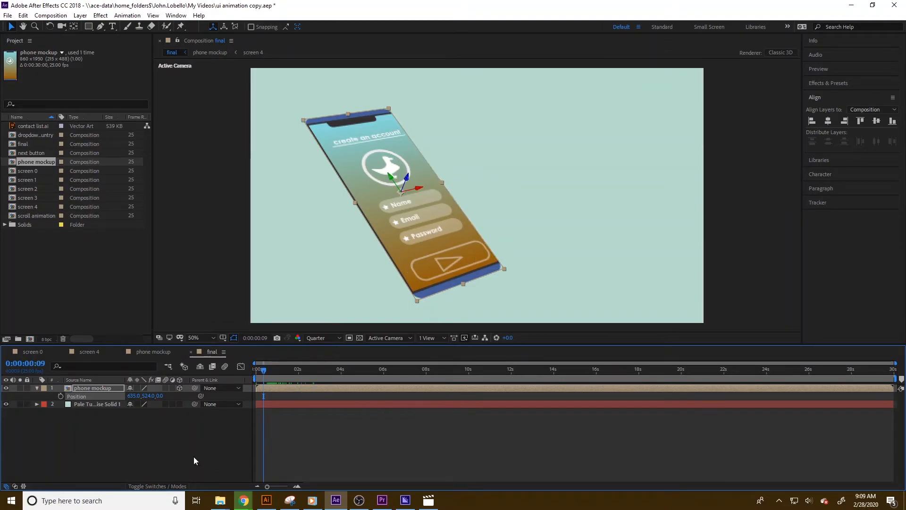
left_click(199, 443)
left_click_drag(282, 369, 244, 368)
left_click(86, 397)
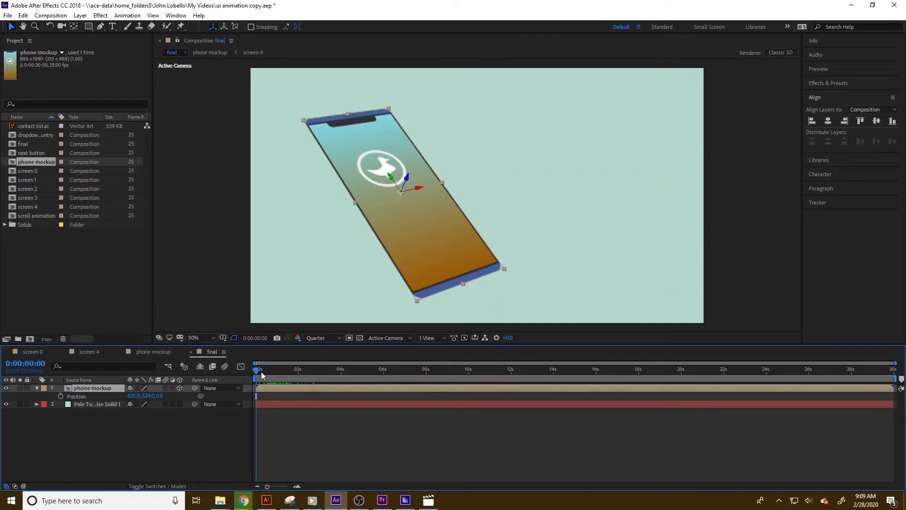
left_click(60, 396)
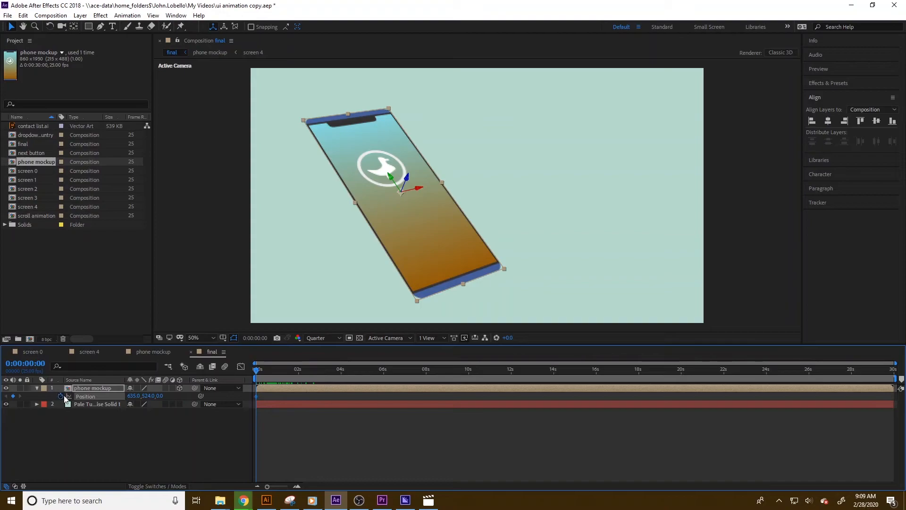
mouse_move(260, 372)
left_mouse_down()
mouse_move(280, 375)
mouse_move(269, 375)
left_mouse_up()
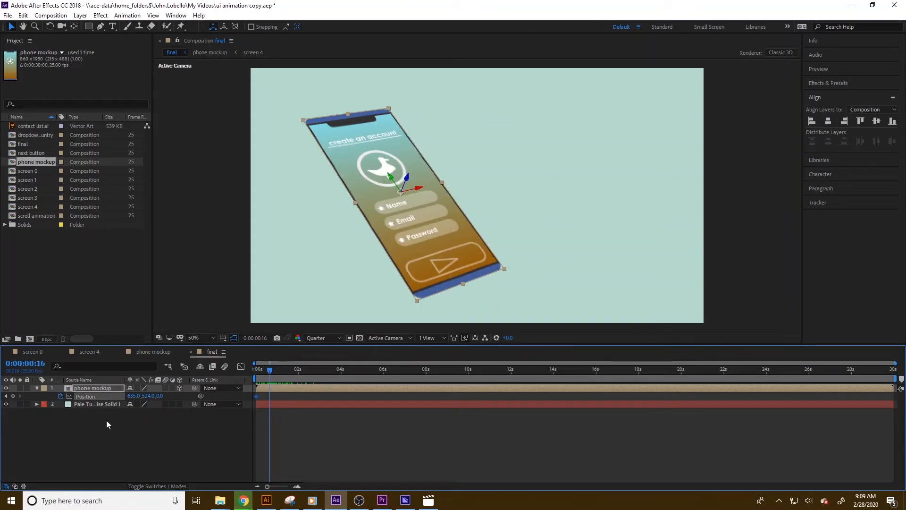
left_click_drag(286, 376, 256, 375)
left_click_drag(138, 398, 94, 403)
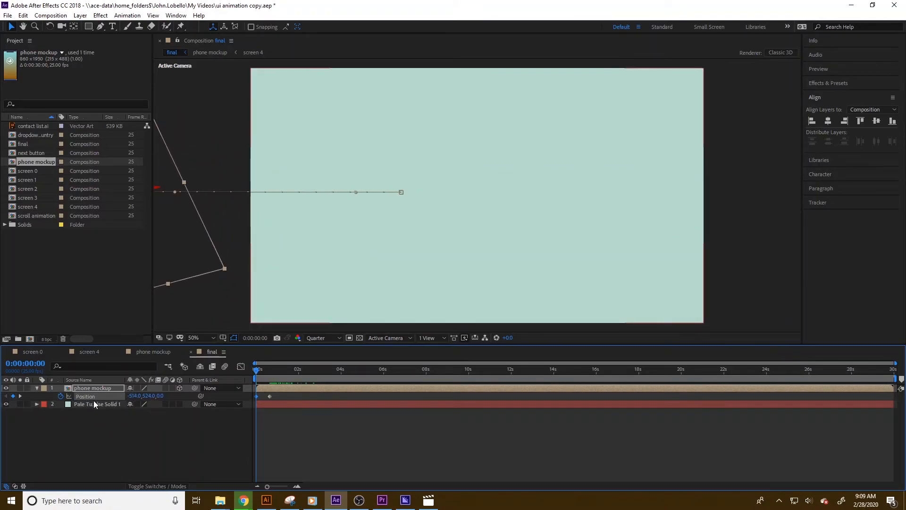
Preview the phone's slide-in animation and zoom the timeline into its first second.
key("space")
key("space")
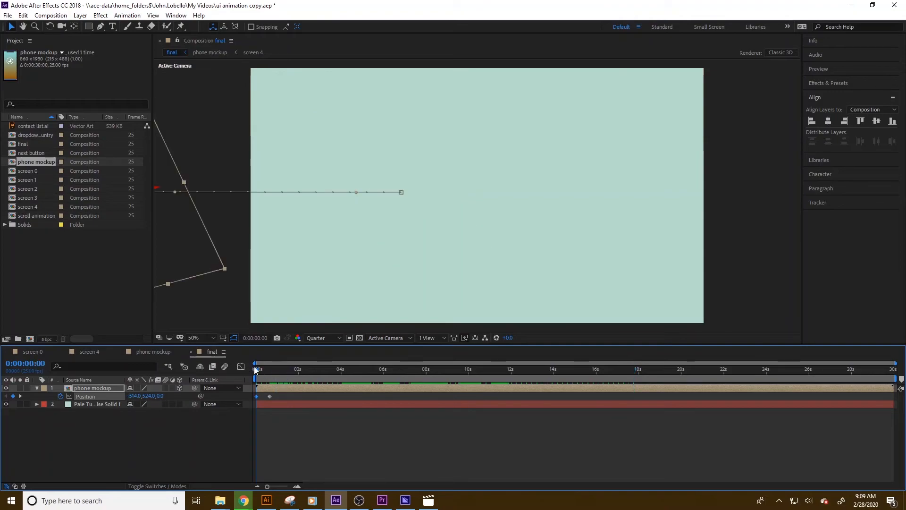
key("space")
key("space")
key("space")
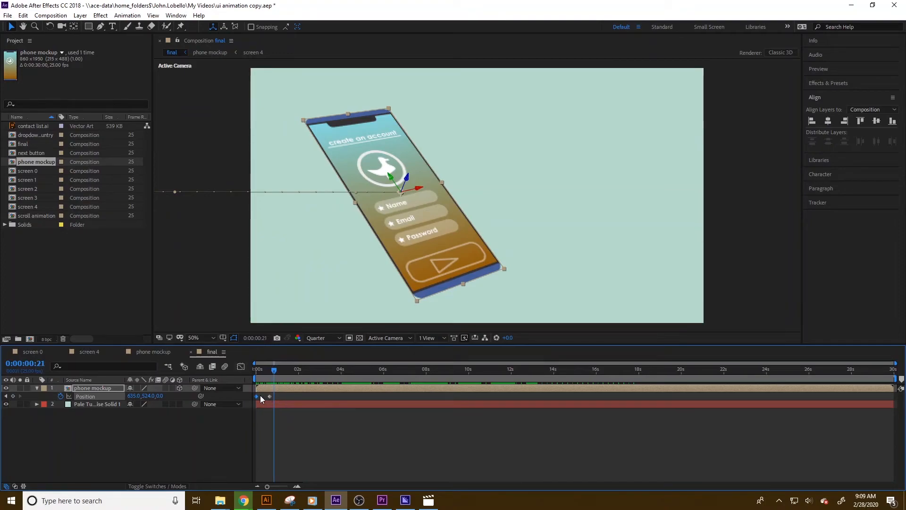
key("space")
left_click(281, 426)
left_click(297, 485)
left_click(297, 485)
left_click_drag(267, 369, 358, 370)
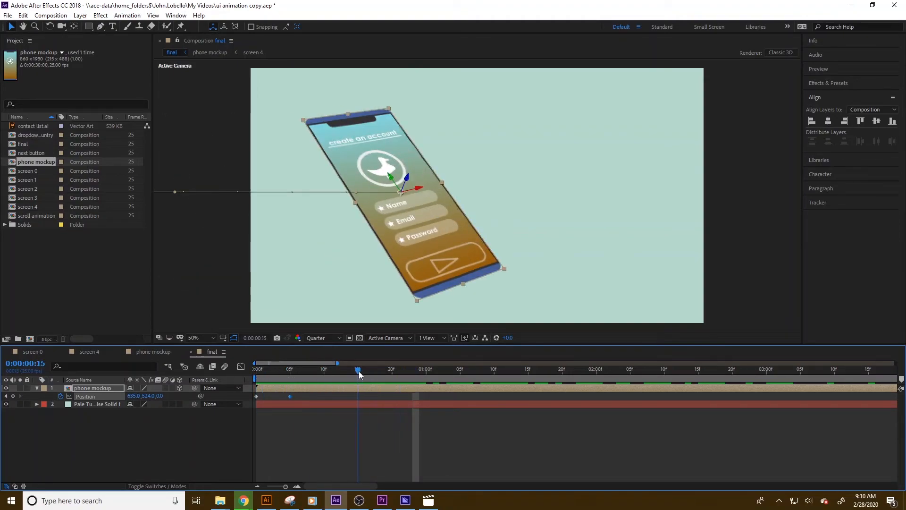
Add a text layer beside the phone reading A FRESH, NEW APP, FROM and the creator's name on separate lines.
left_click(147, 422)
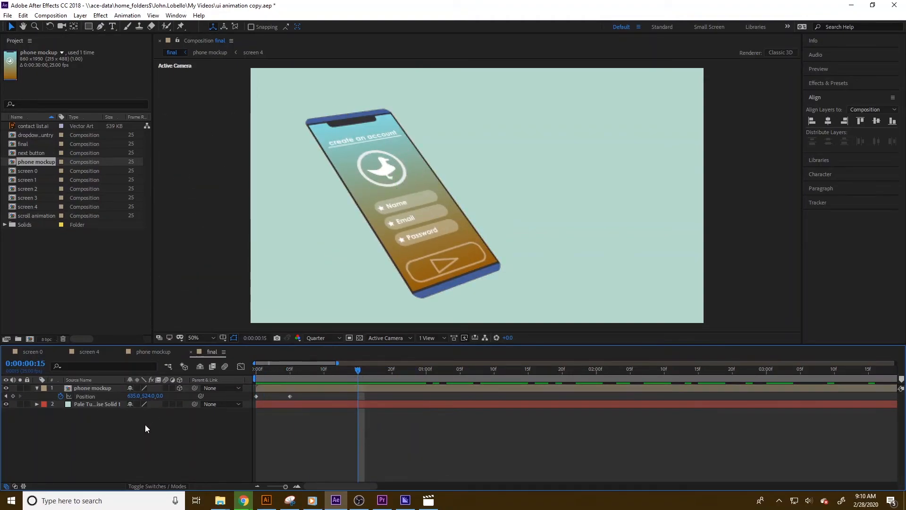
left_click(112, 27)
left_click(554, 142)
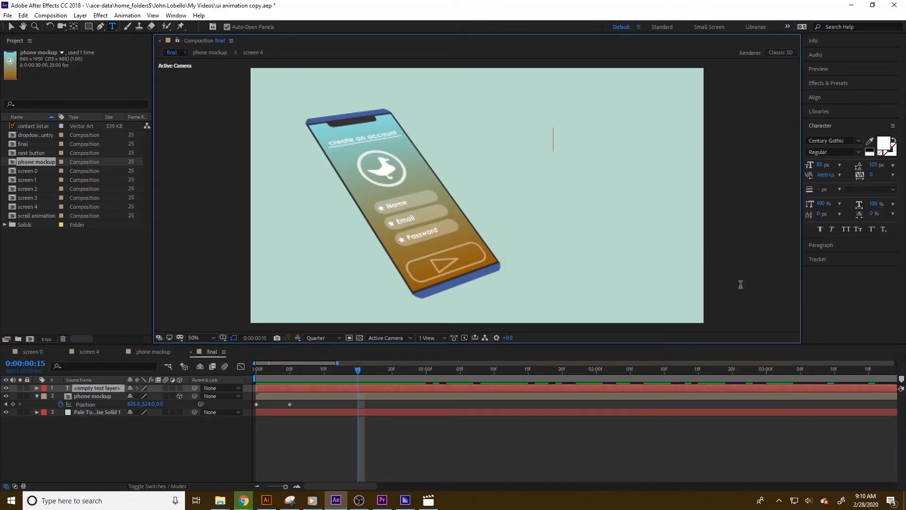
type("A FRESH")
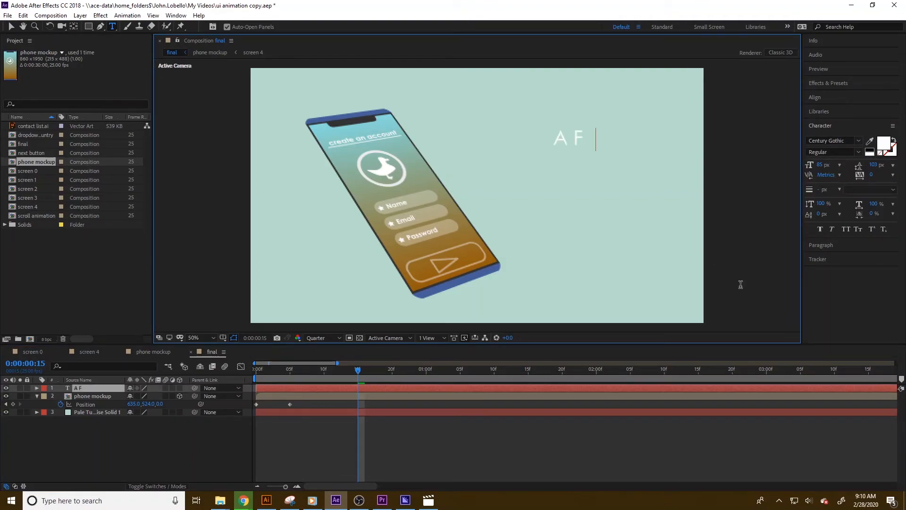
key("Return")
type("NEW APP")
key("Return")
type("DES")
key("BackSpace")
key("BackSpace")
key("BackSpace")
key("BackSpace")
key("Return")
type("FROM ")
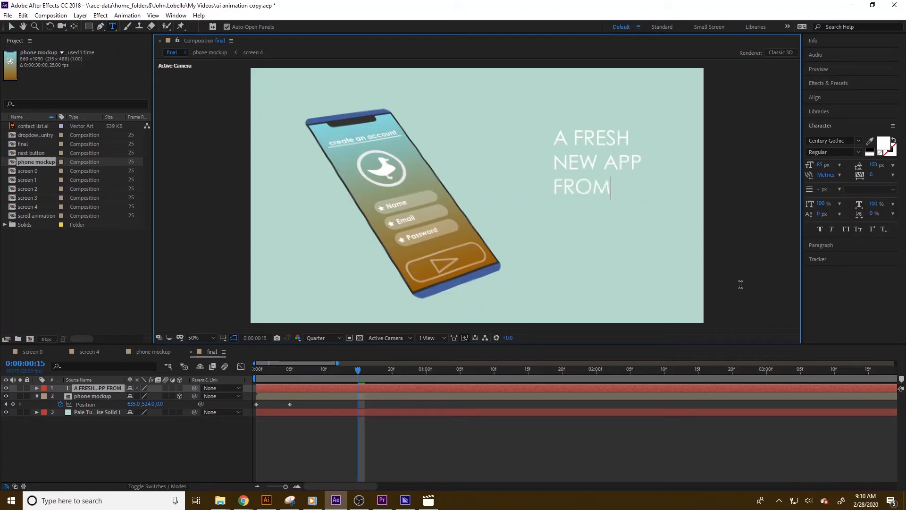
type("MR. LOBELLO")
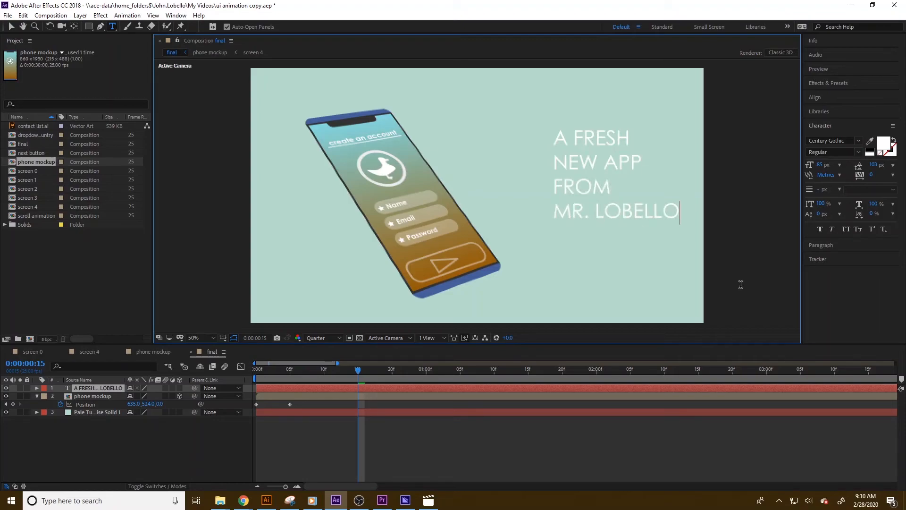
Break the NEW APP line of the title text into two separate lines.
key("Up")
key("Up")
key("Up")
double_click(597, 188)
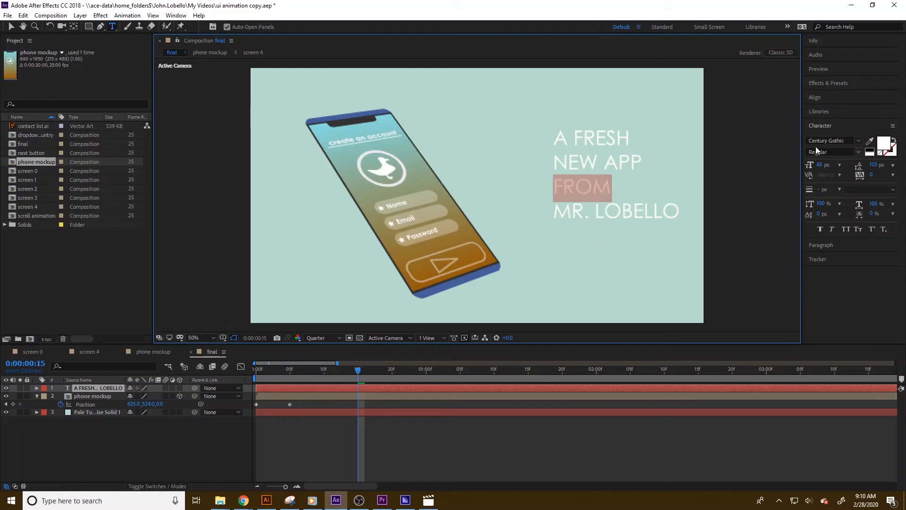
left_click(598, 188)
key("ctrl+a")
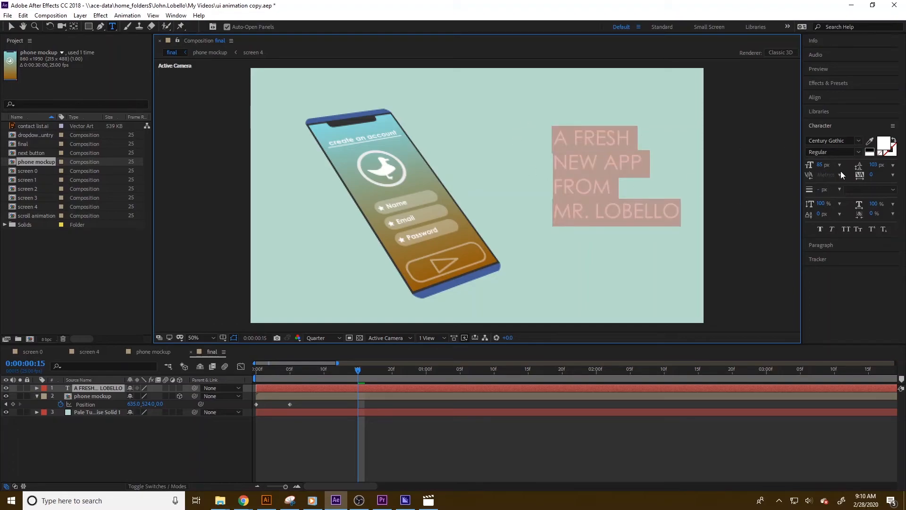
left_click(546, 182)
left_click(634, 166)
left_click(645, 143)
left_click(628, 140)
left_click(605, 163)
key("Return")
left_click(622, 214)
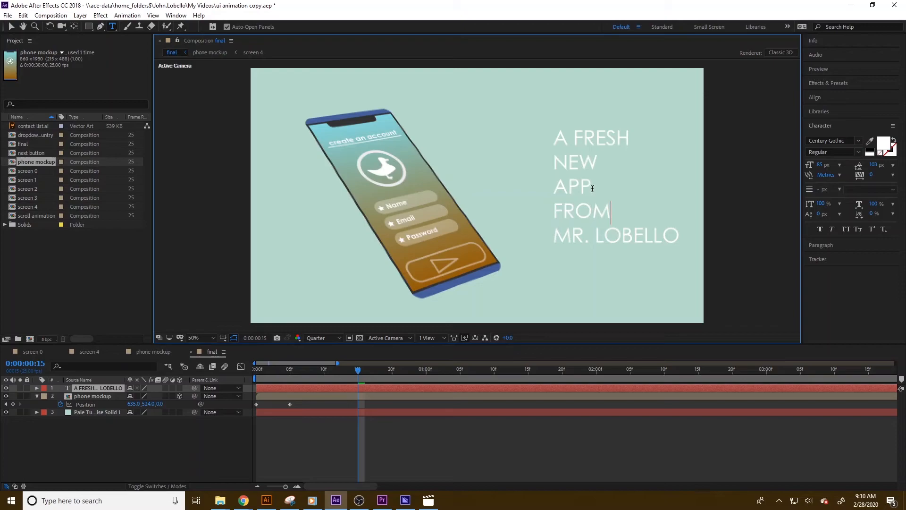
Increase the font size of the NEW and APP lines so they stand out in the title.
left_click_drag(599, 190, 553, 177)
left_click_drag(811, 164, 871, 173)
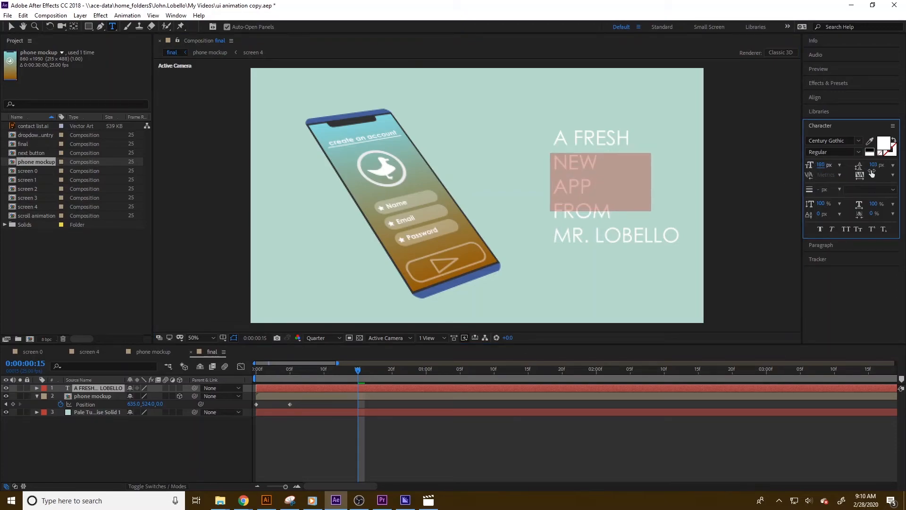
double_click(570, 162)
left_click_drag(811, 165, 902, 169)
left_click(597, 198)
double_click(597, 198)
left_click(577, 230)
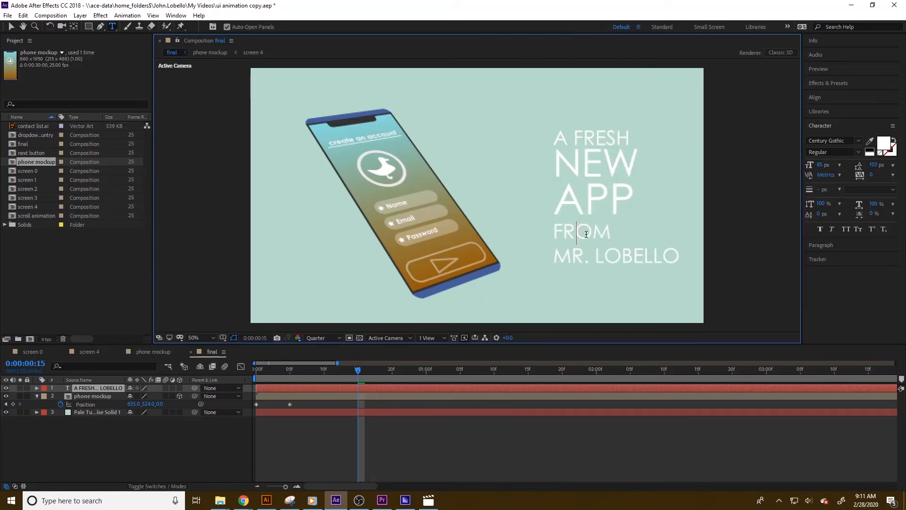
Widen the letter tracking of the A FRESH and FROM lines and tighten the FROM line's leading.
triple_click(633, 138)
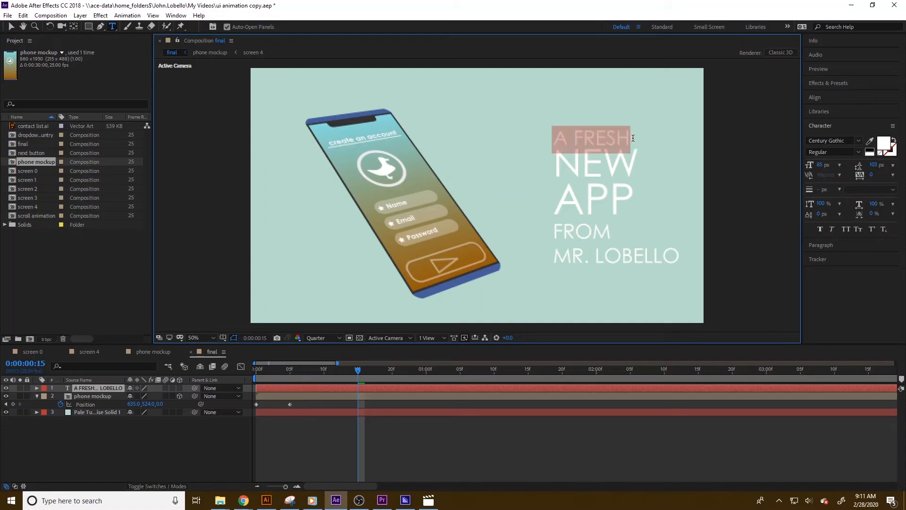
left_click_drag(868, 174, 885, 173)
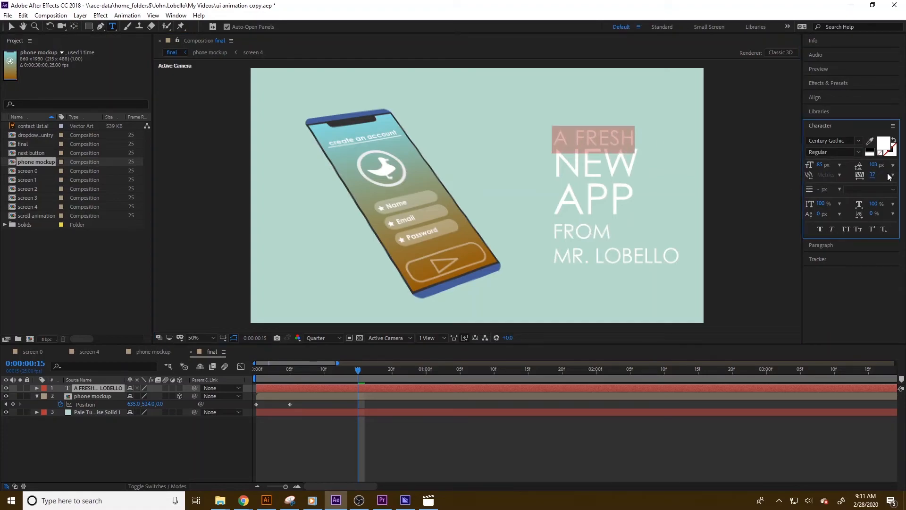
left_click_drag(874, 175, 884, 175)
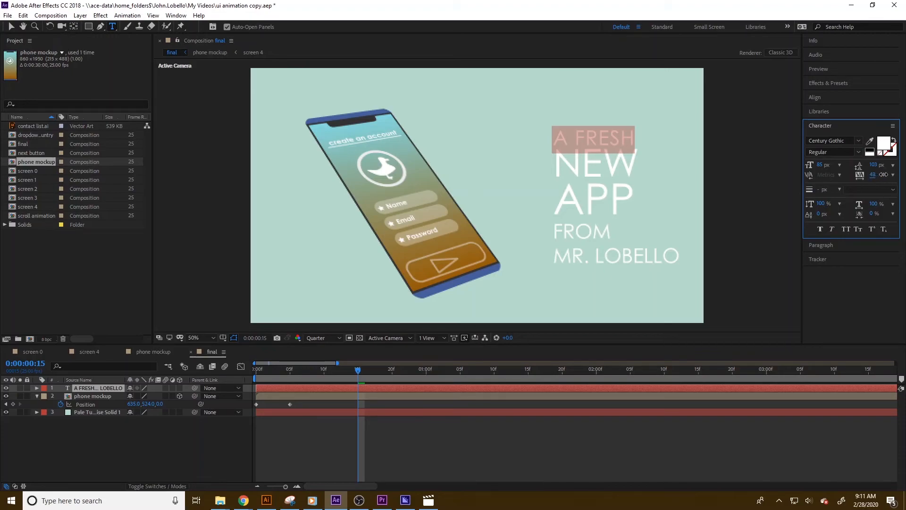
double_click(592, 232)
left_click_drag(873, 164, 890, 175)
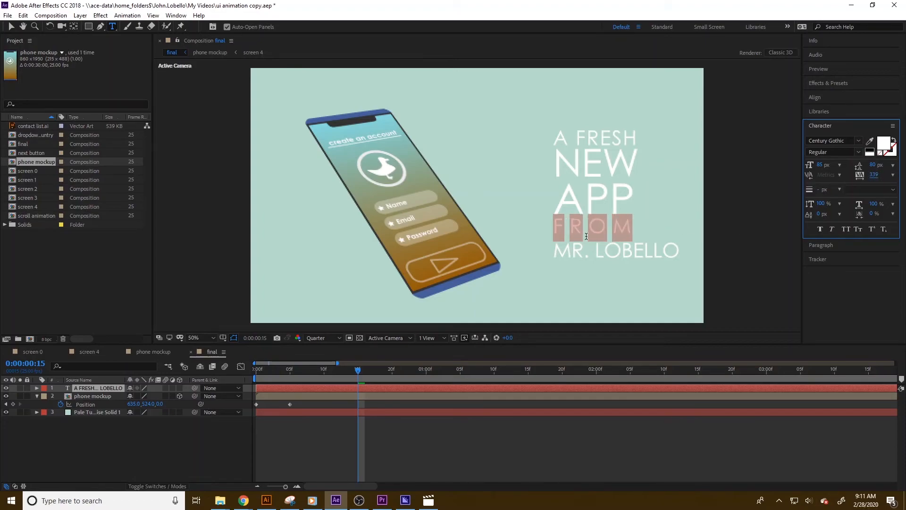
left_click(600, 253)
left_click(562, 251)
left_click_drag(570, 253, 547, 246)
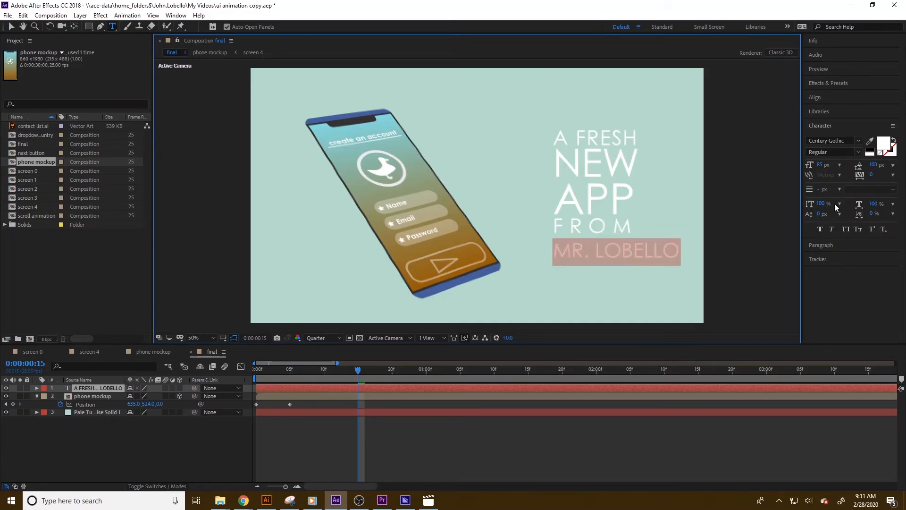
left_click(820, 246)
left_click(824, 155)
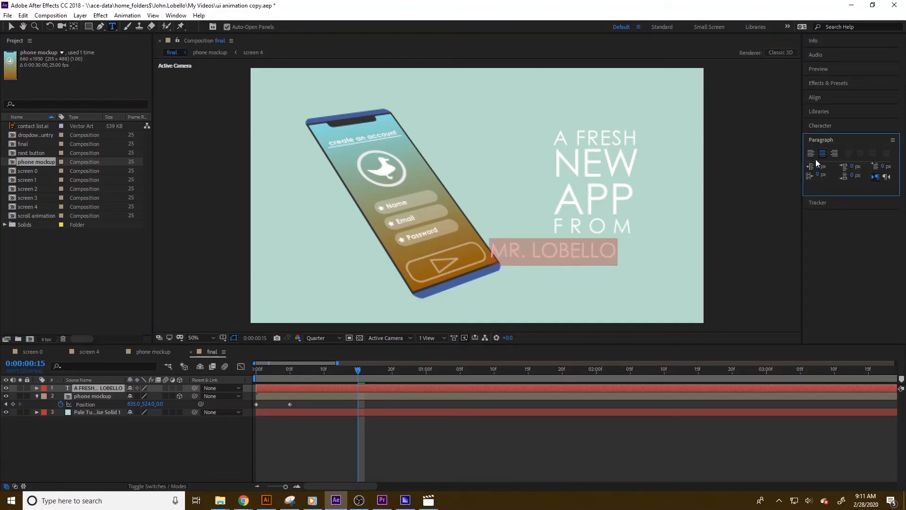
left_click(835, 154)
left_click(810, 155)
left_click(624, 255)
left_click(584, 256)
left_click_drag(573, 253, 686, 251)
left_click(635, 250)
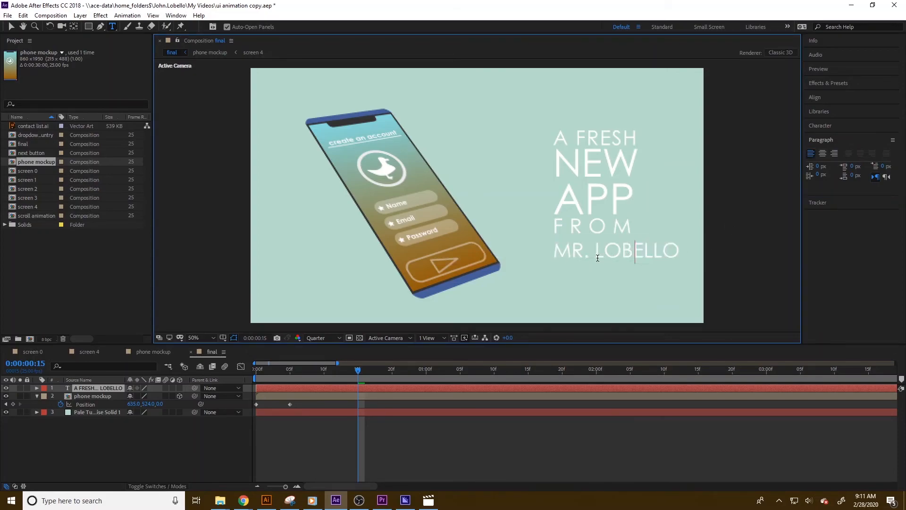
double_click(583, 258)
left_click(603, 252)
Apply the Fade Up Words text animation preset to the title text layer.
left_click(91, 390)
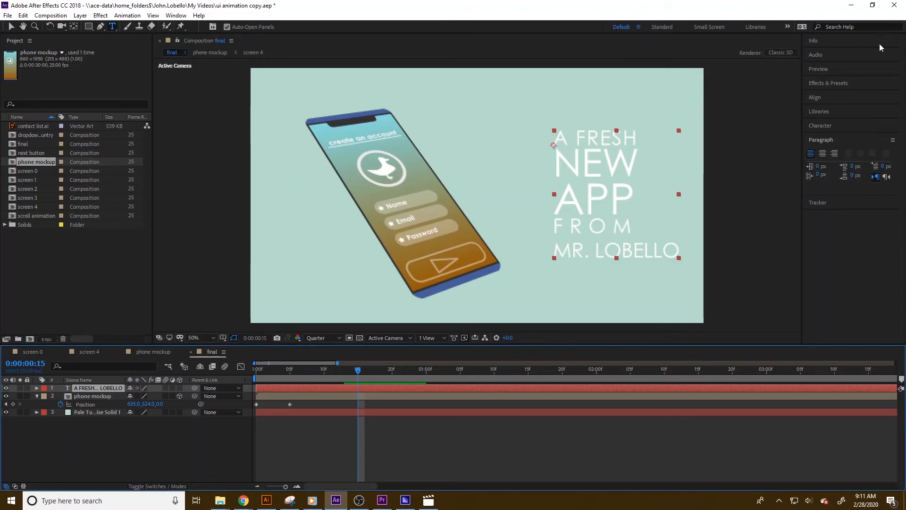
left_click(828, 83)
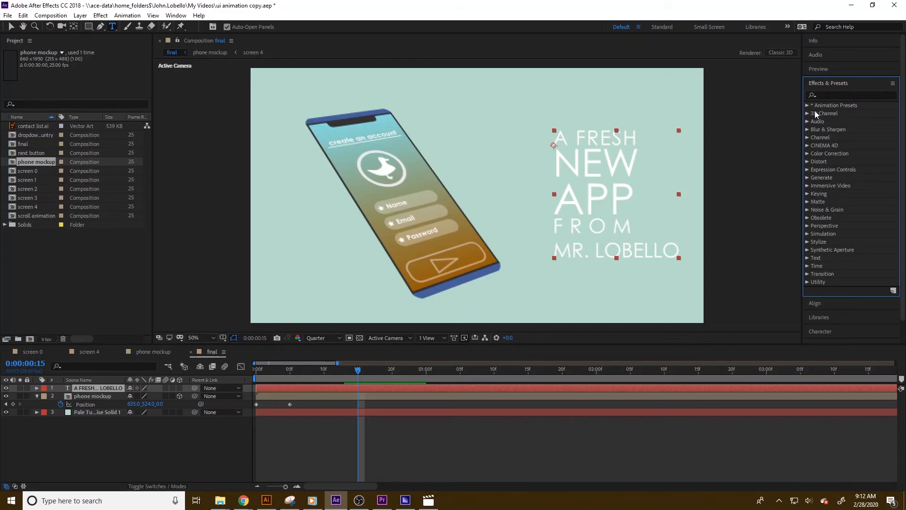
left_click(806, 106)
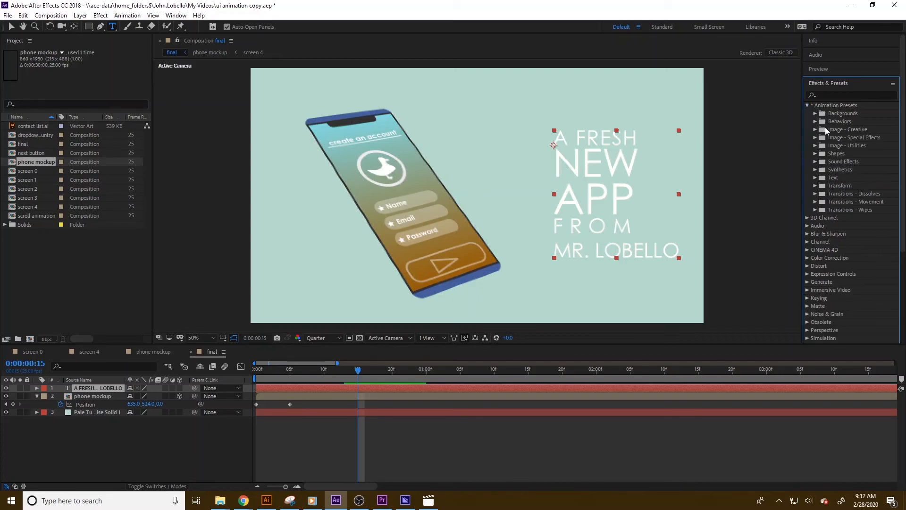
left_click(815, 178)
left_click(823, 193)
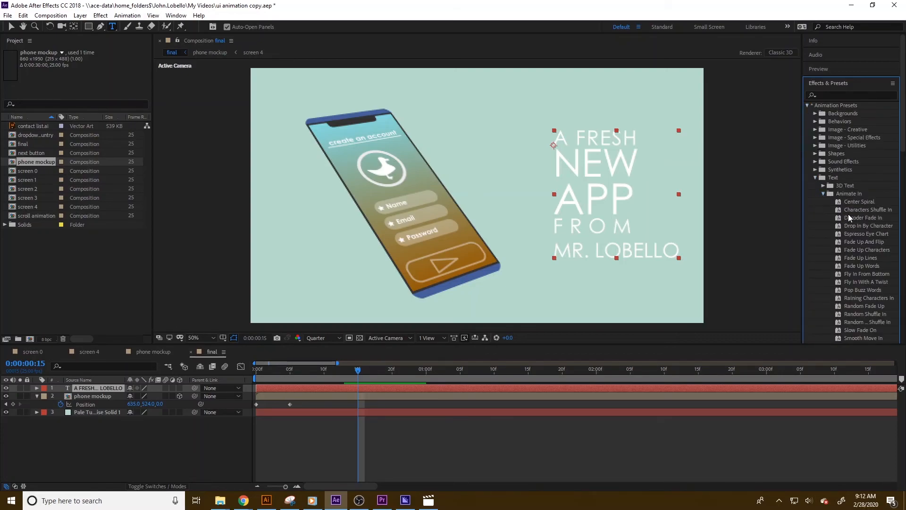
left_click(870, 195)
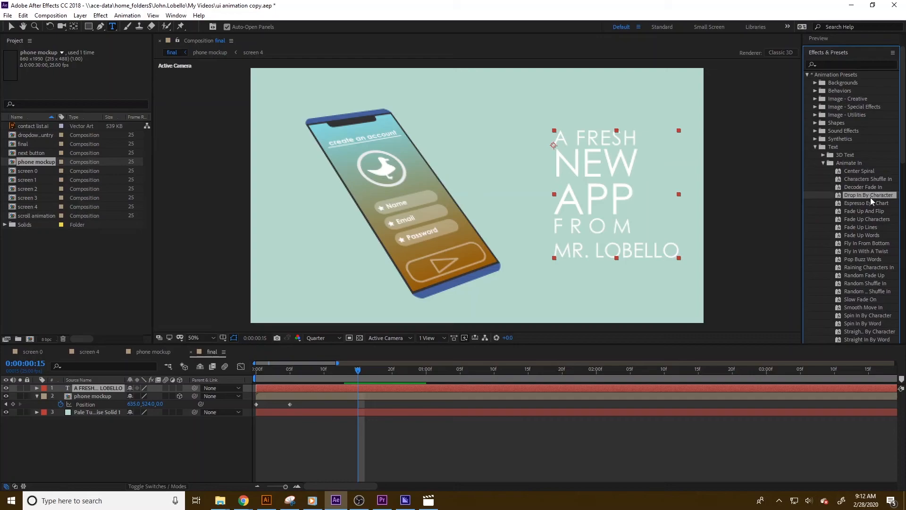
left_click(875, 217)
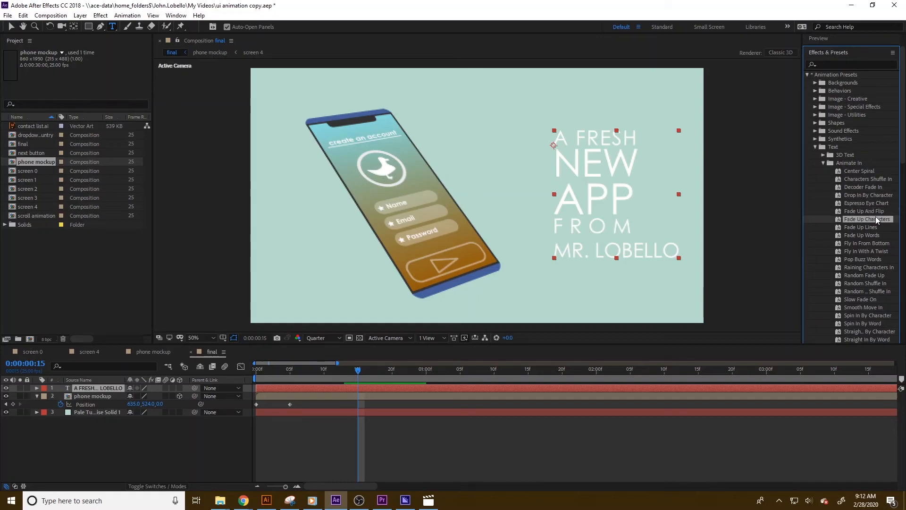
left_click_drag(862, 235, 99, 388)
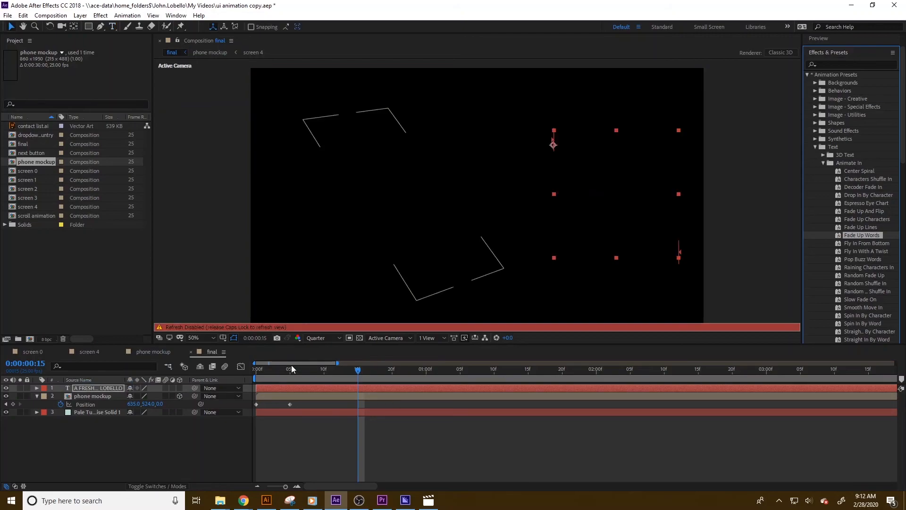
Scrub through the timeline to preview the title's fade-up animation.
key("Caps_Lock")
left_click_drag(358, 371, 665, 384)
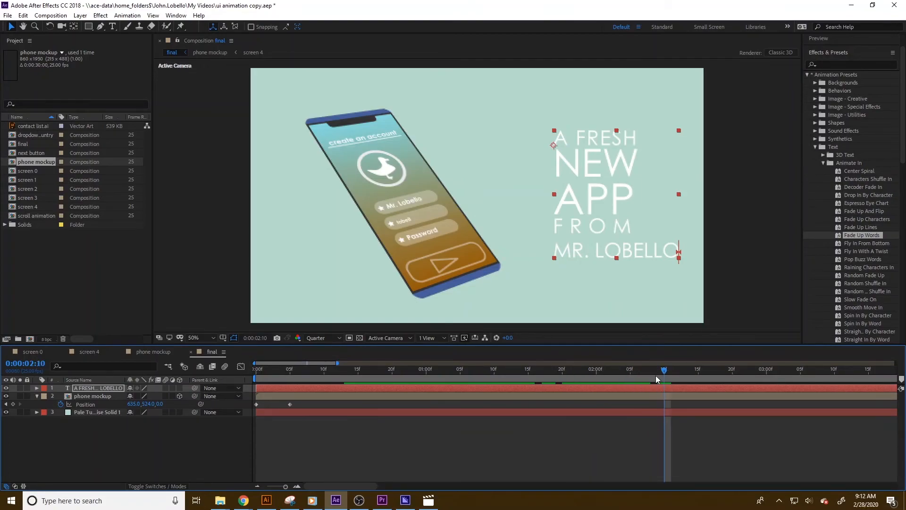
key("Page_Down")
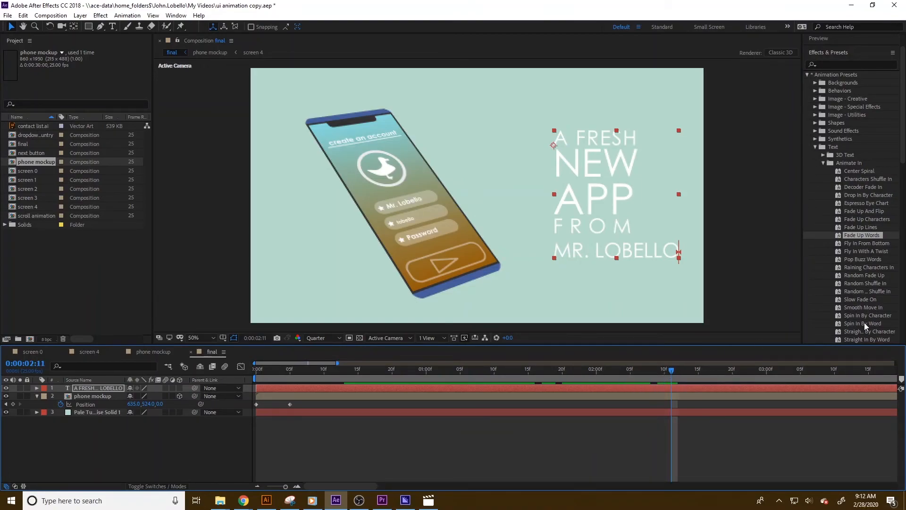
Apply the Slide Out Right By Character preset to the title text and preview it.
left_click(865, 324)
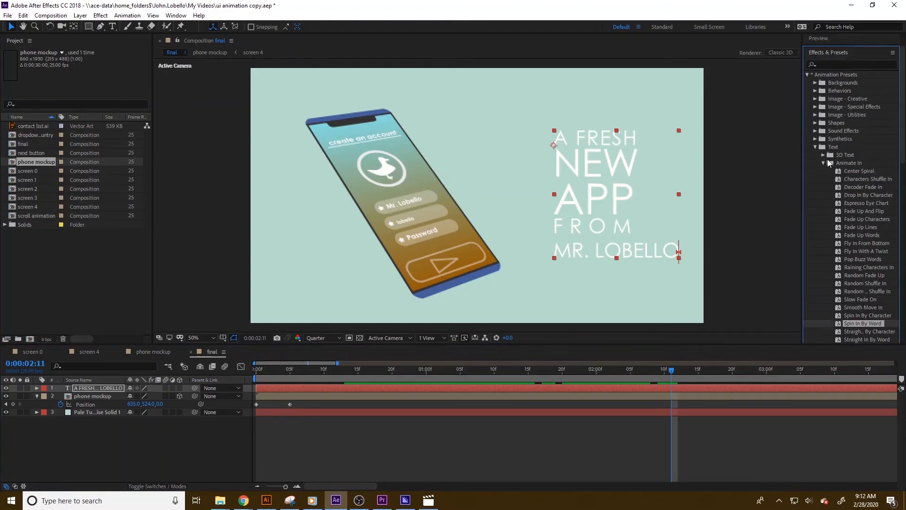
left_click(823, 163)
left_click(823, 170)
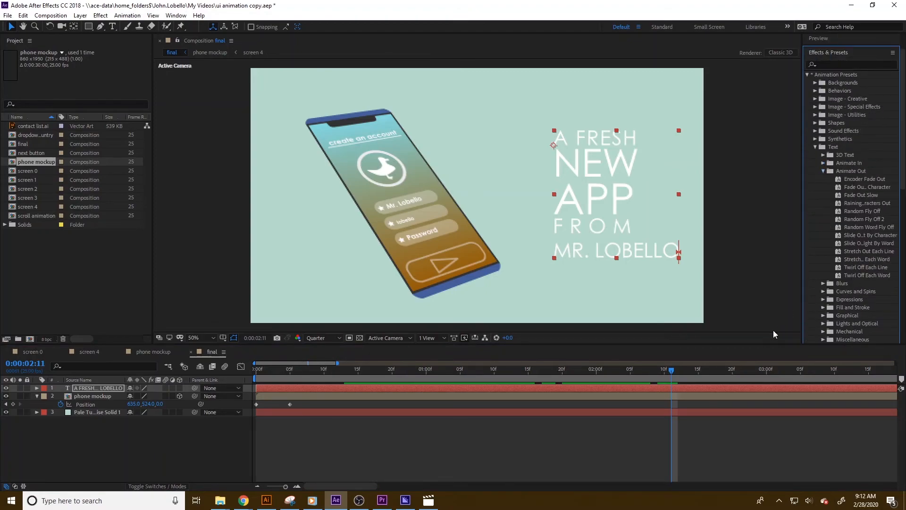
left_click(853, 194)
left_click(871, 235)
left_click_drag(870, 236, 770, 373)
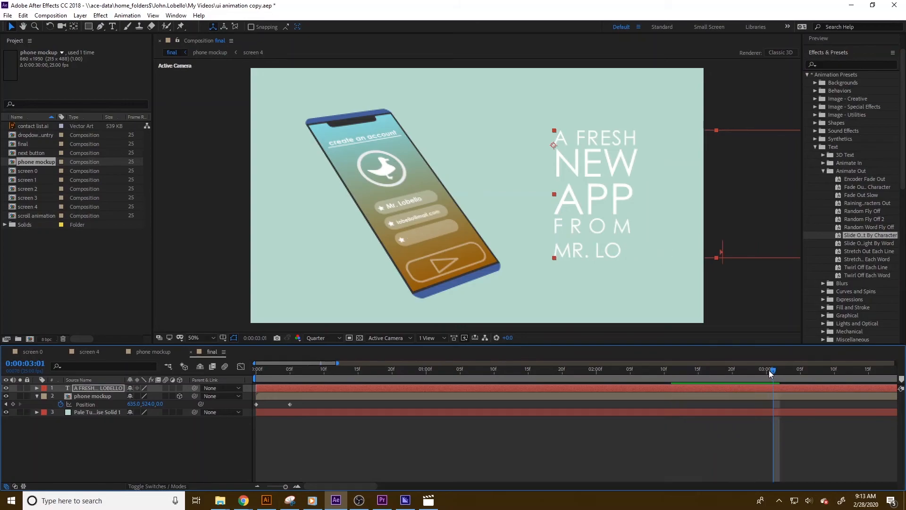
key("space")
Apply the Slide Out Right By Word preset to the title text layer.
left_click(853, 242)
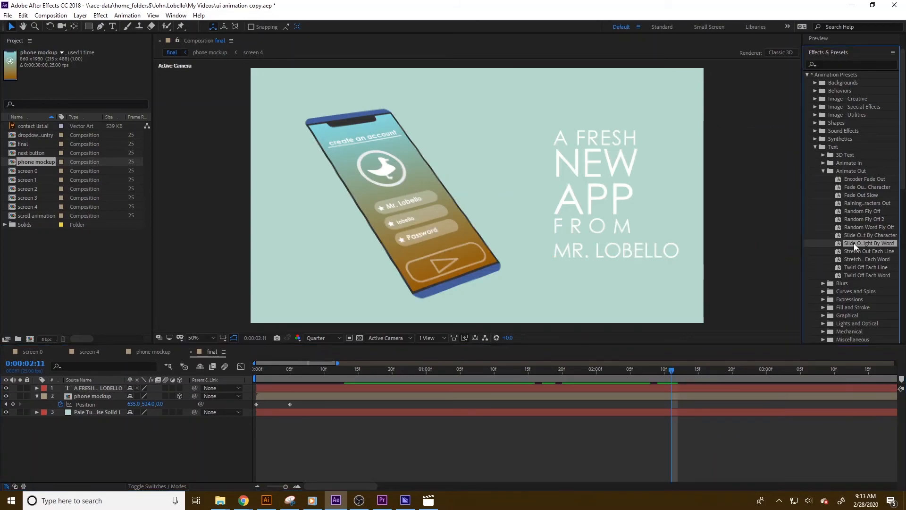
left_click_drag(692, 367, 864, 368)
left_click(257, 486)
left_click(257, 486)
left_click(257, 486)
left_click_drag(330, 370, 688, 362)
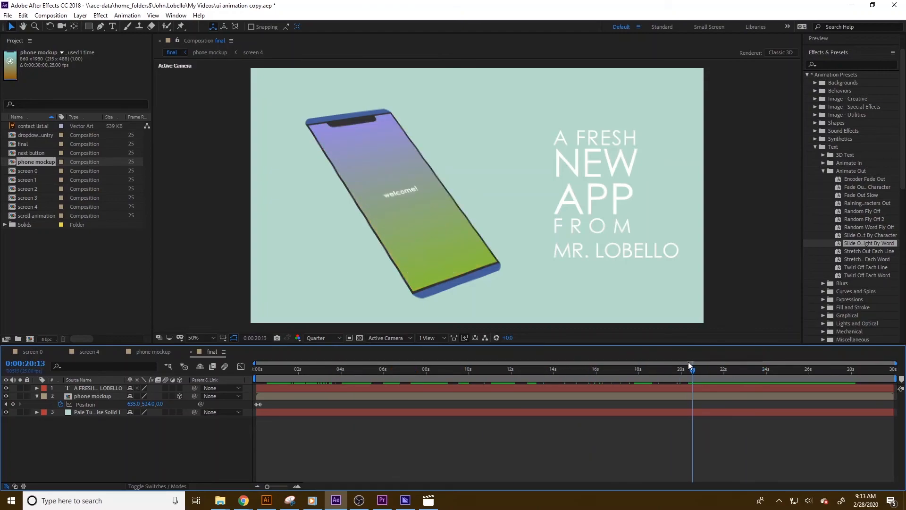
Trim the work area to end at 22:08, just after the title slides out.
left_click(707, 388)
left_click_drag(691, 369, 730, 369)
left_click_drag(896, 378, 732, 380)
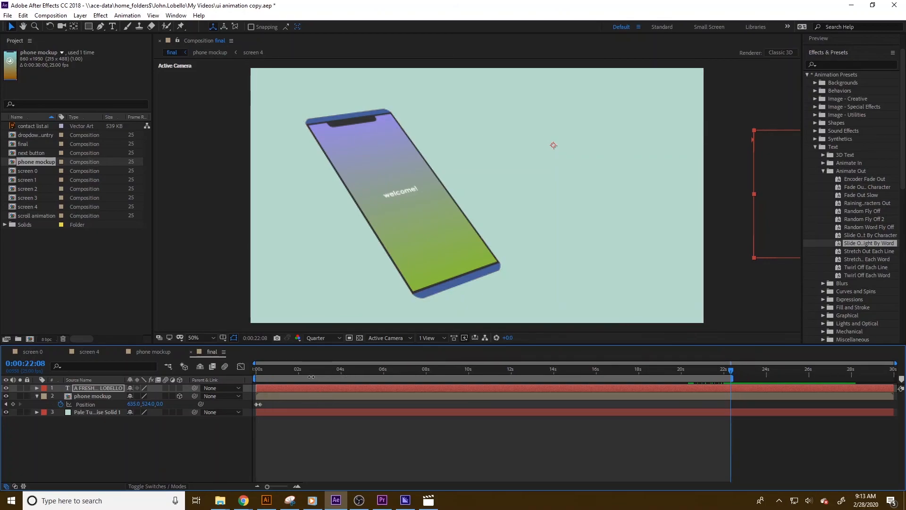
mouse_move(731, 372)
left_mouse_down()
mouse_move(699, 374)
mouse_move(729, 372)
left_mouse_up()
left_click(712, 370)
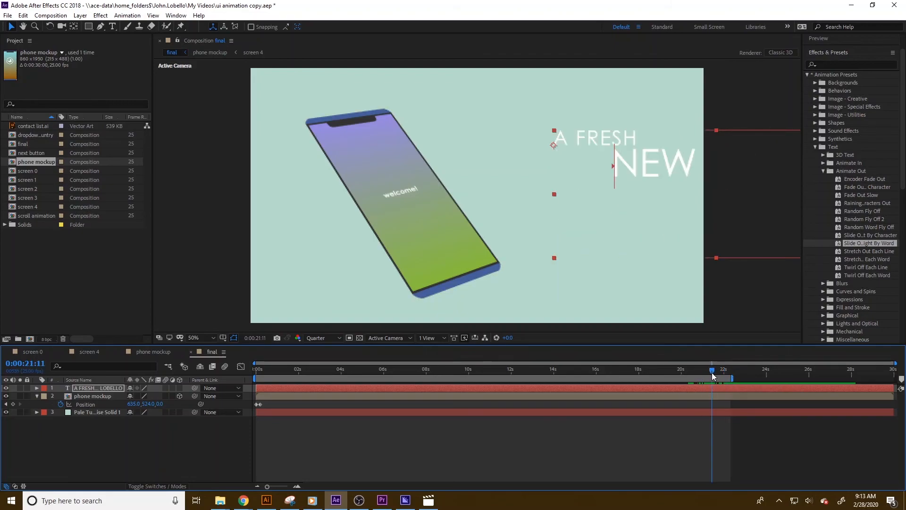
Keyframe the phone mockup's Position so it drops off screen between 21:11 and 22:06, ending at Y 1890.
left_click(716, 412)
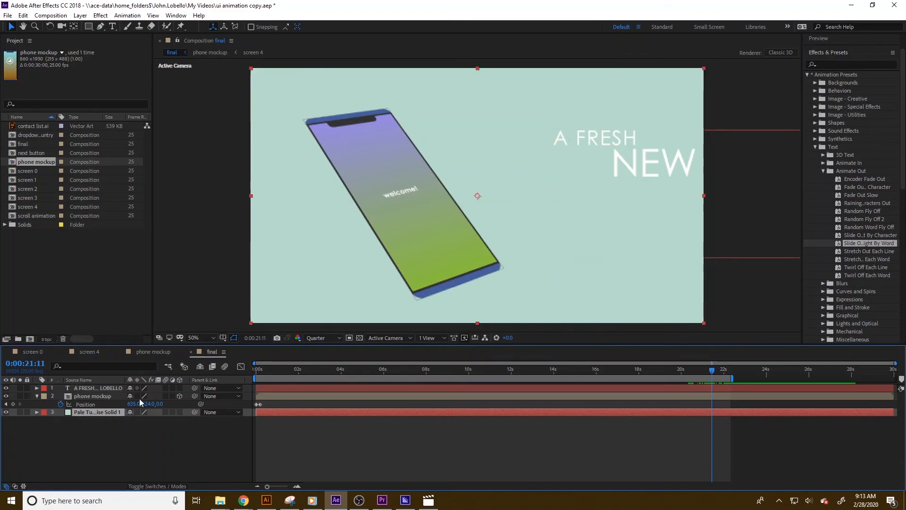
left_click(12, 404)
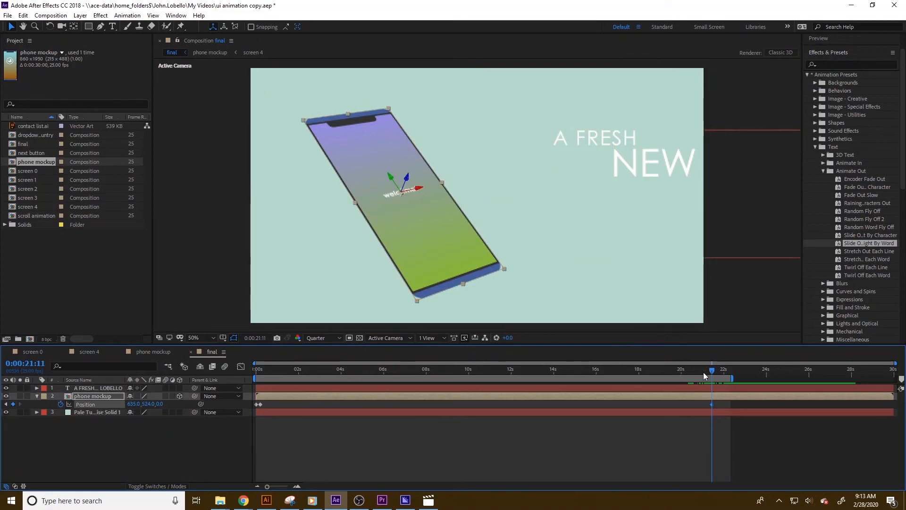
left_click(728, 370)
left_click_drag(147, 404, 666, 423)
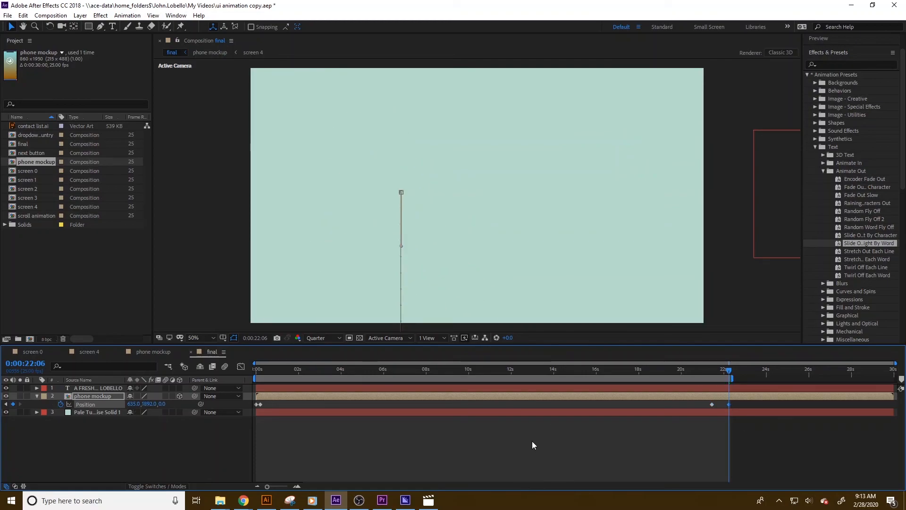
left_click(699, 372)
mouse_move(714, 375)
left_mouse_down()
mouse_move(732, 373)
mouse_move(713, 378)
left_mouse_up()
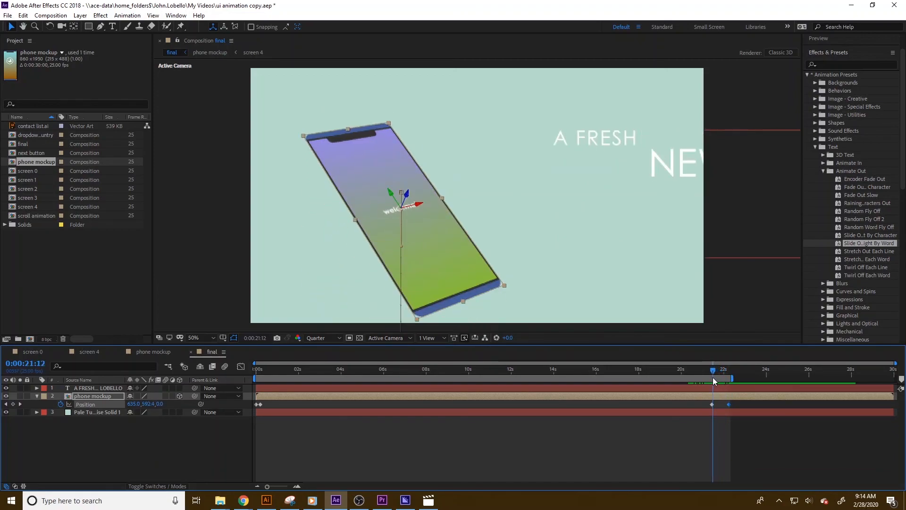
Push the phone's final Position keyframe further down below the frame.
left_click(20, 404)
left_click(6, 404)
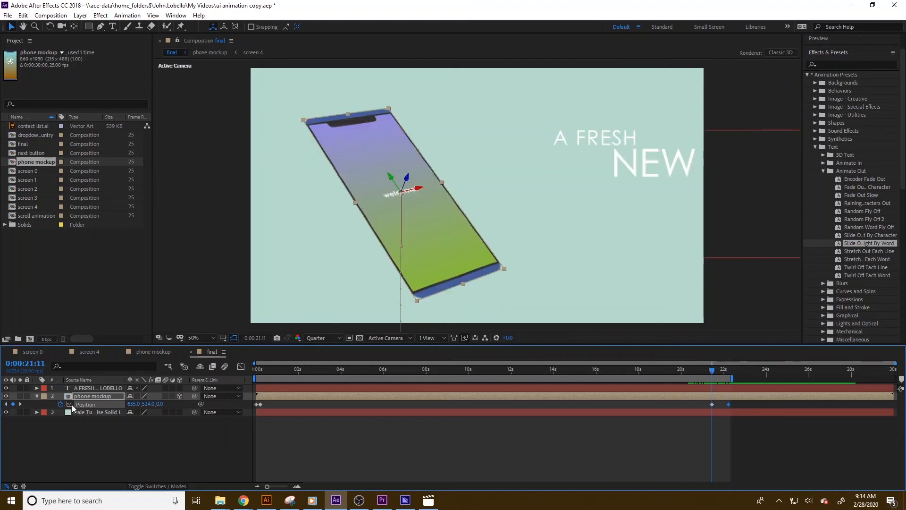
left_click(20, 404)
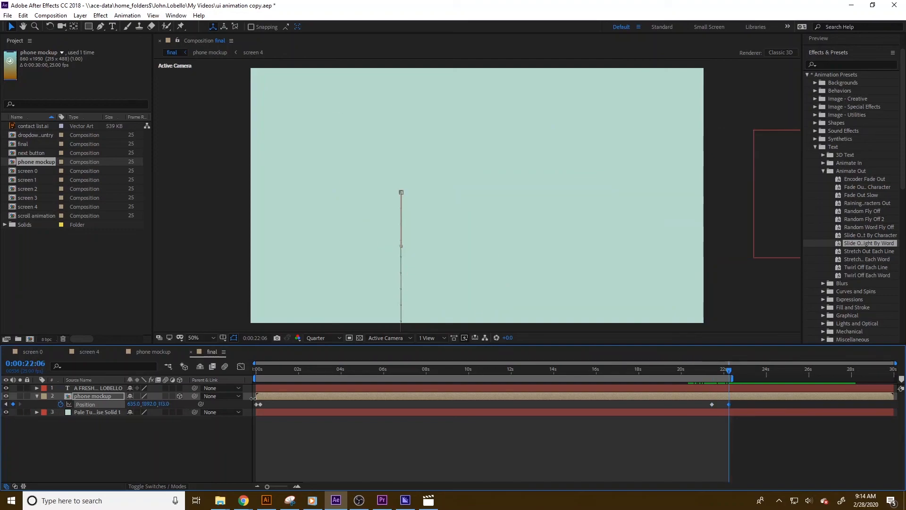
left_click_drag(163, 404, 841, 417)
left_click(711, 373)
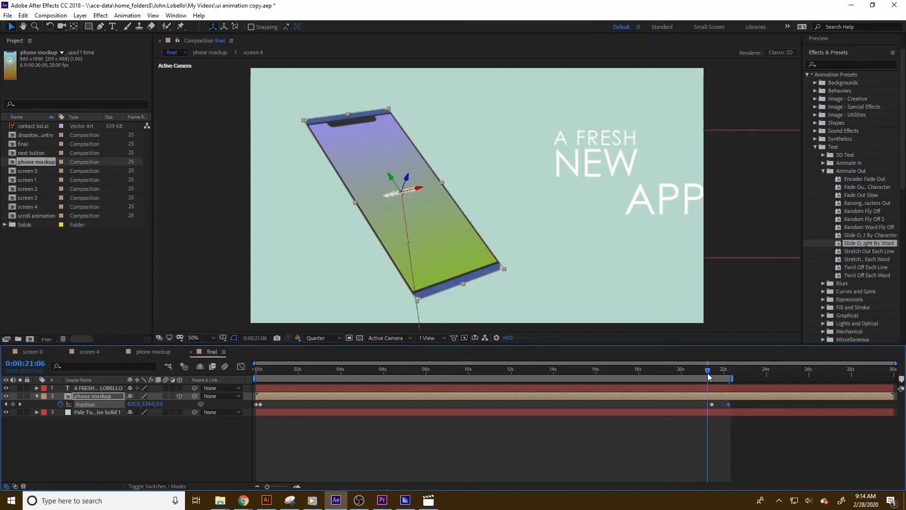
mouse_move(715, 375)
left_mouse_down()
mouse_move(740, 371)
mouse_move(706, 373)
mouse_move(737, 378)
mouse_move(703, 386)
left_mouse_up()
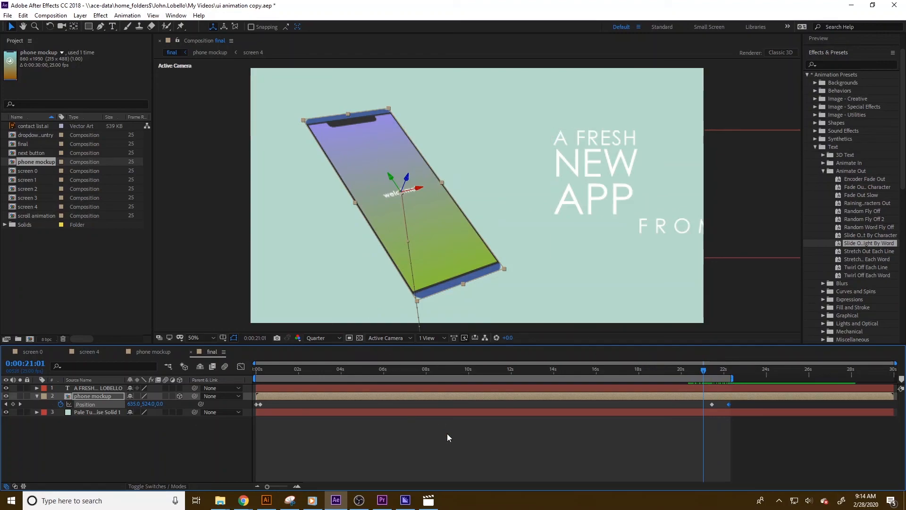
Send the final composition to the Adobe Media Encoder queue.
left_click(7, 15)
mouse_move(54, 169)
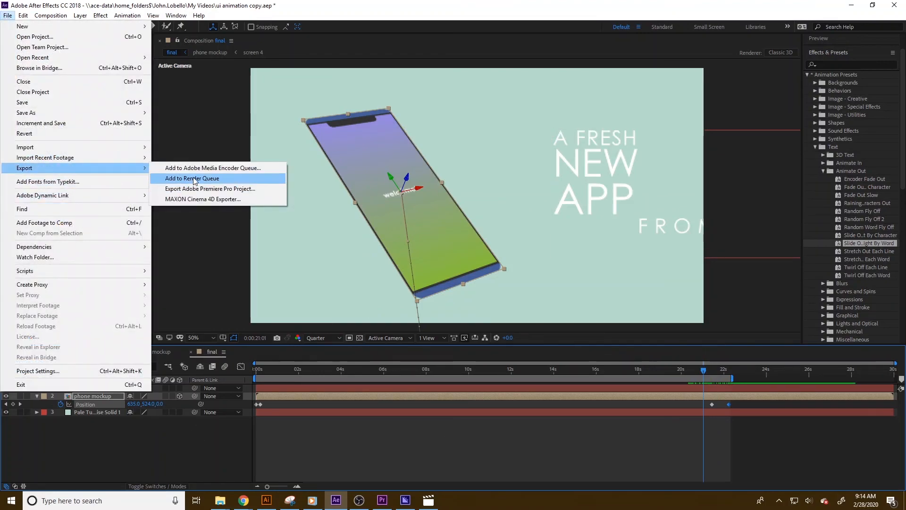
left_click(191, 169)
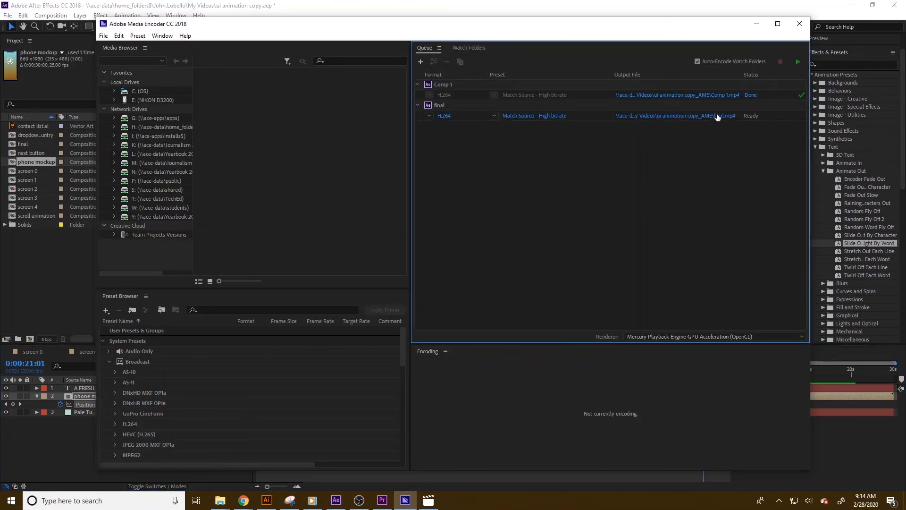
Switch to Adobe Media Encoder, set the final's preset to Match Source - Medium bitrate, and start the queue.
left_click(522, 118)
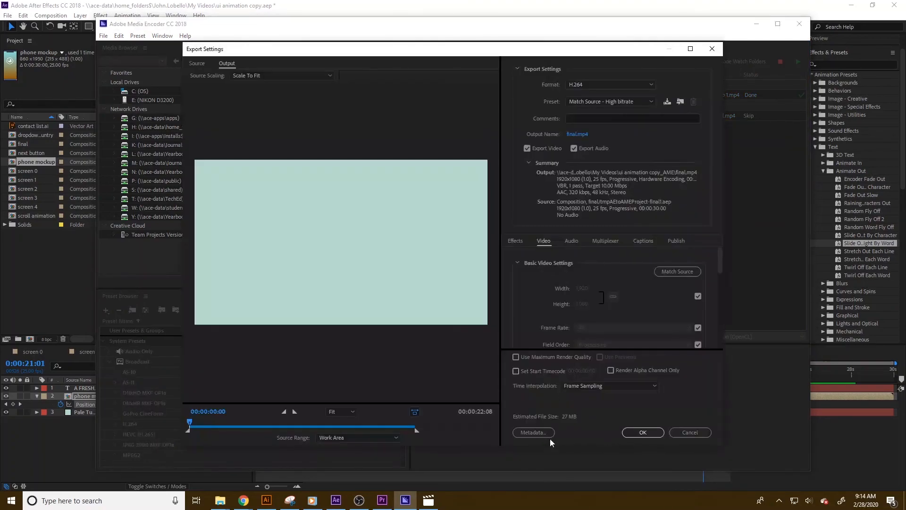
left_click(595, 101)
left_click(595, 109)
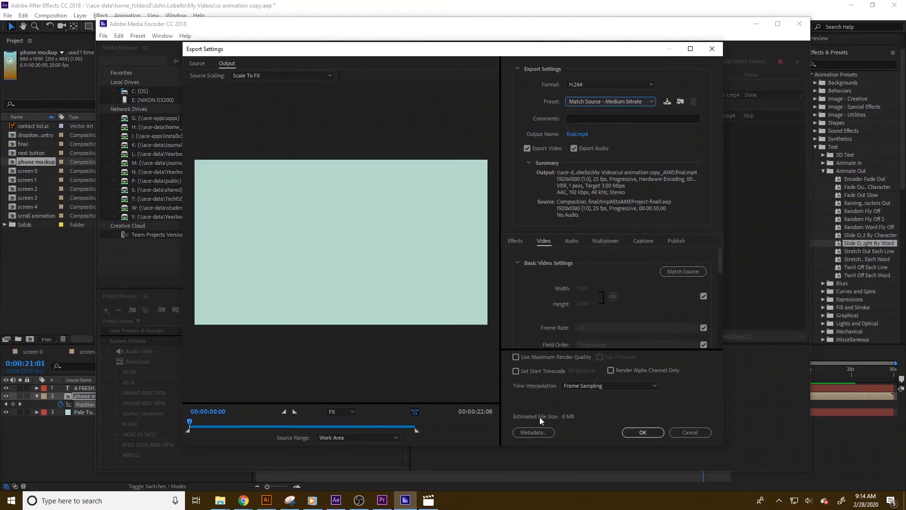
left_click(634, 433)
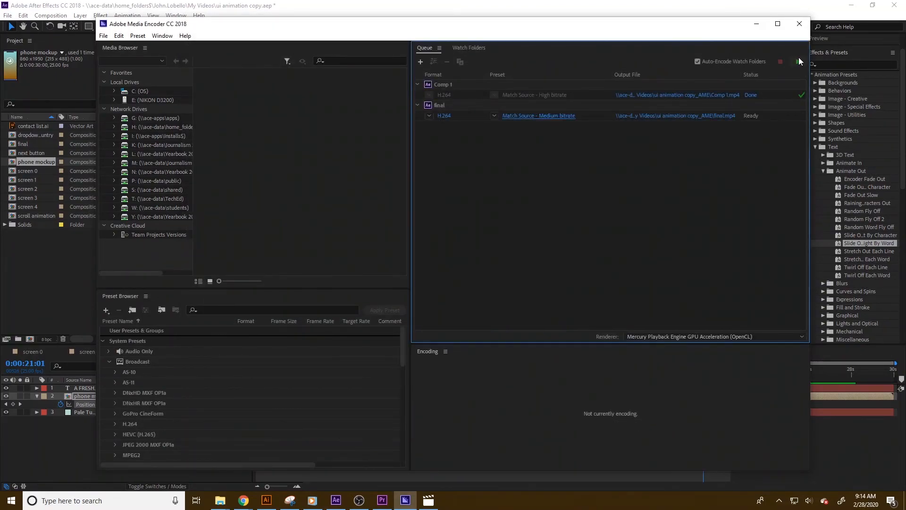
left_click(798, 64)
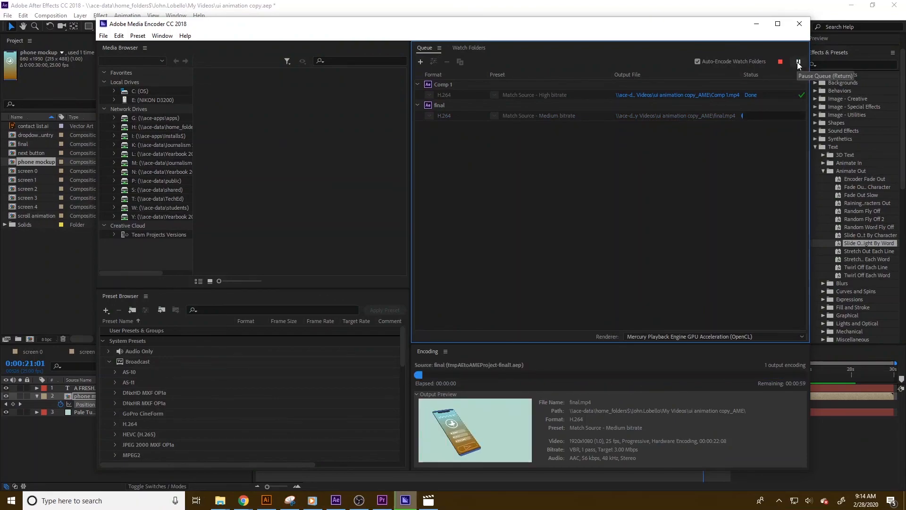